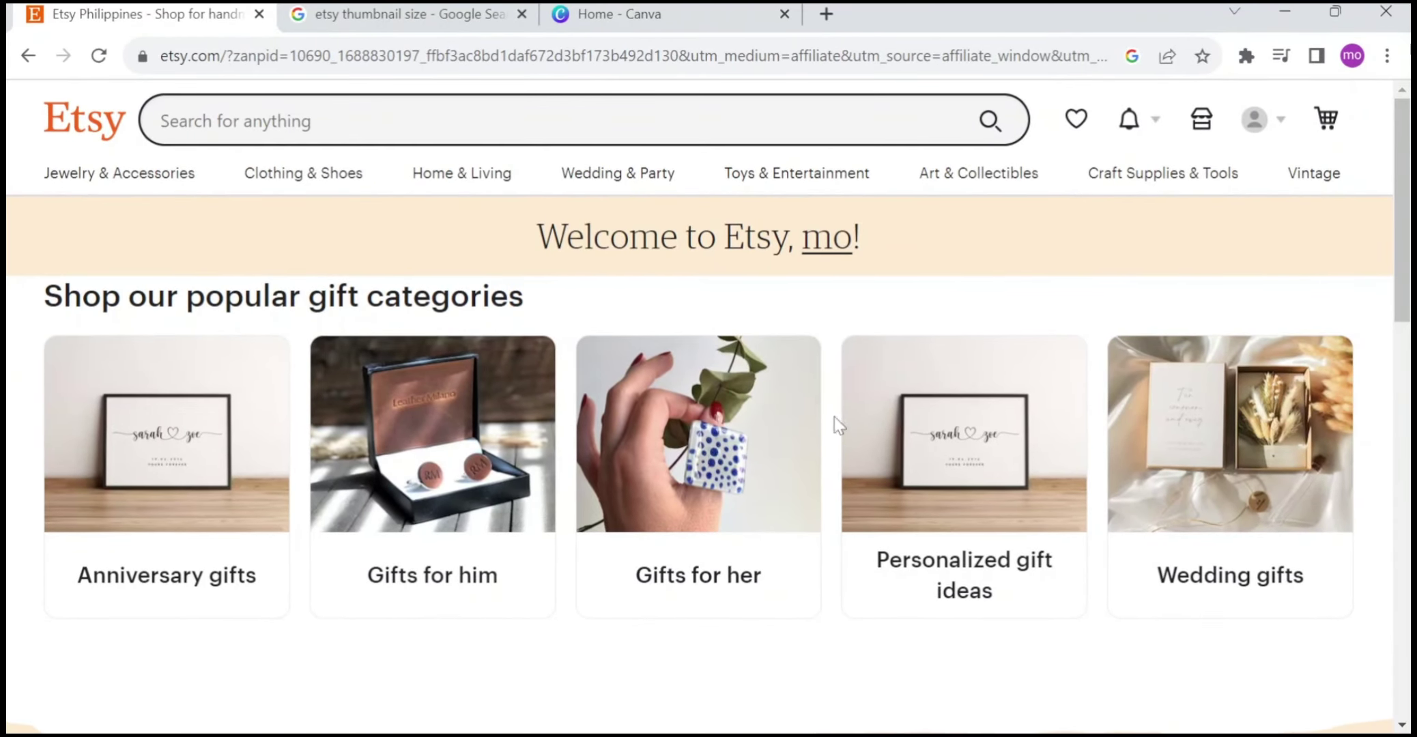
Step: Search Etsy for 'digital planner' using the search suggestion
left_click(349, 122)
type("digita")
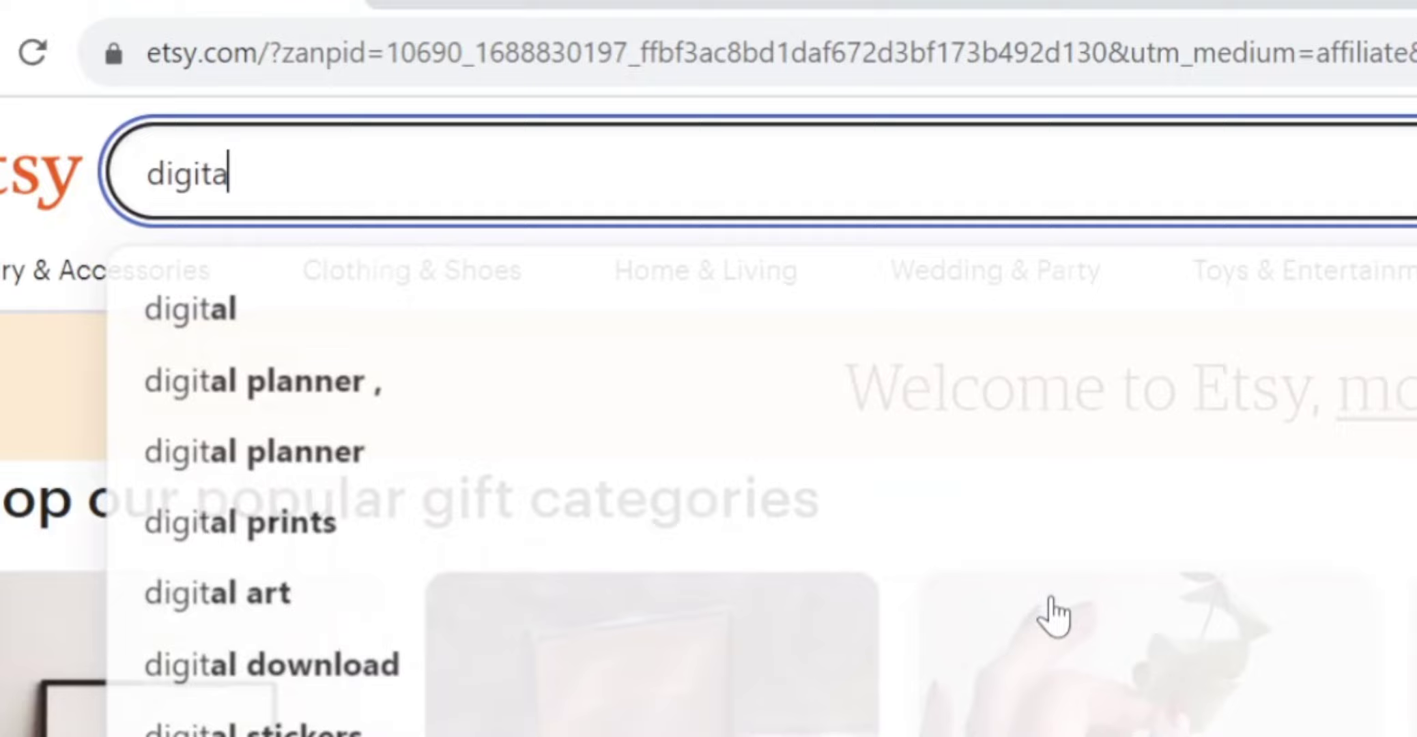
type("l")
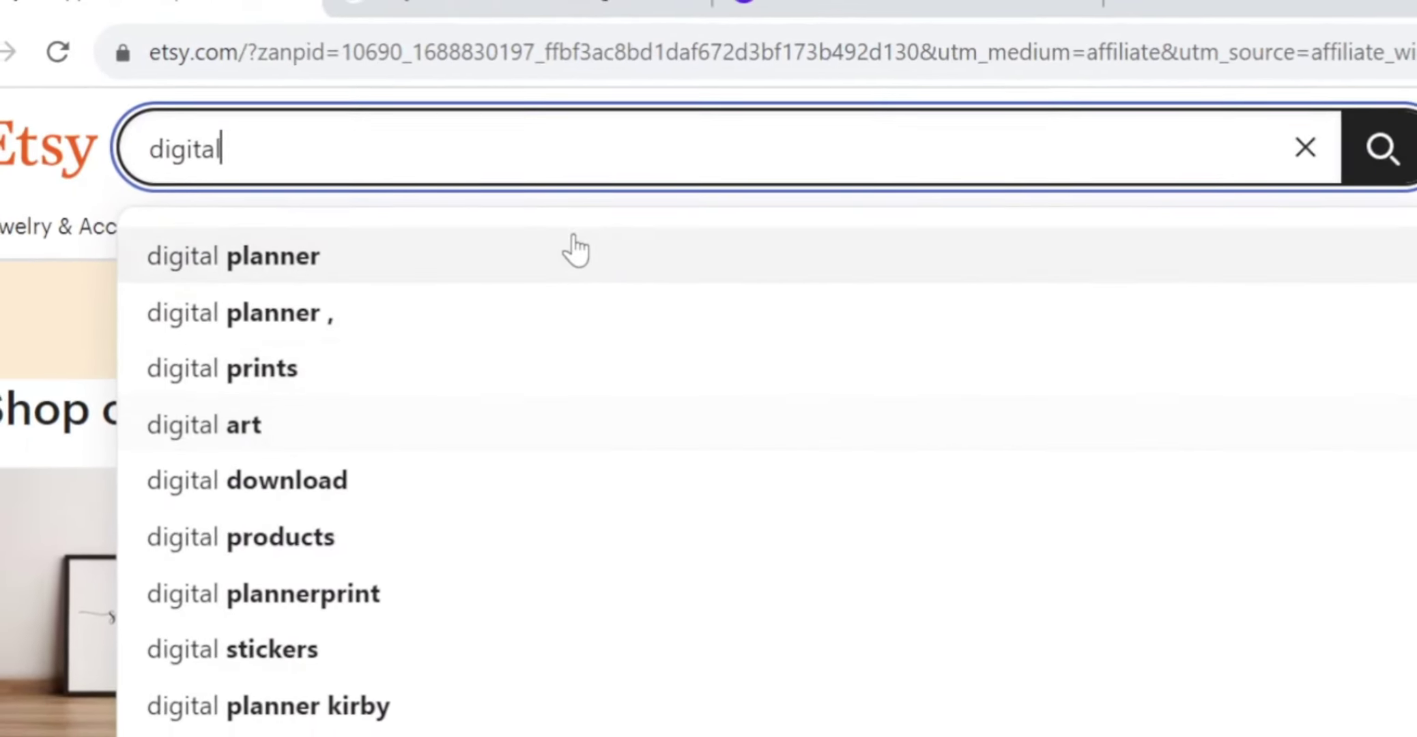
left_click(577, 251)
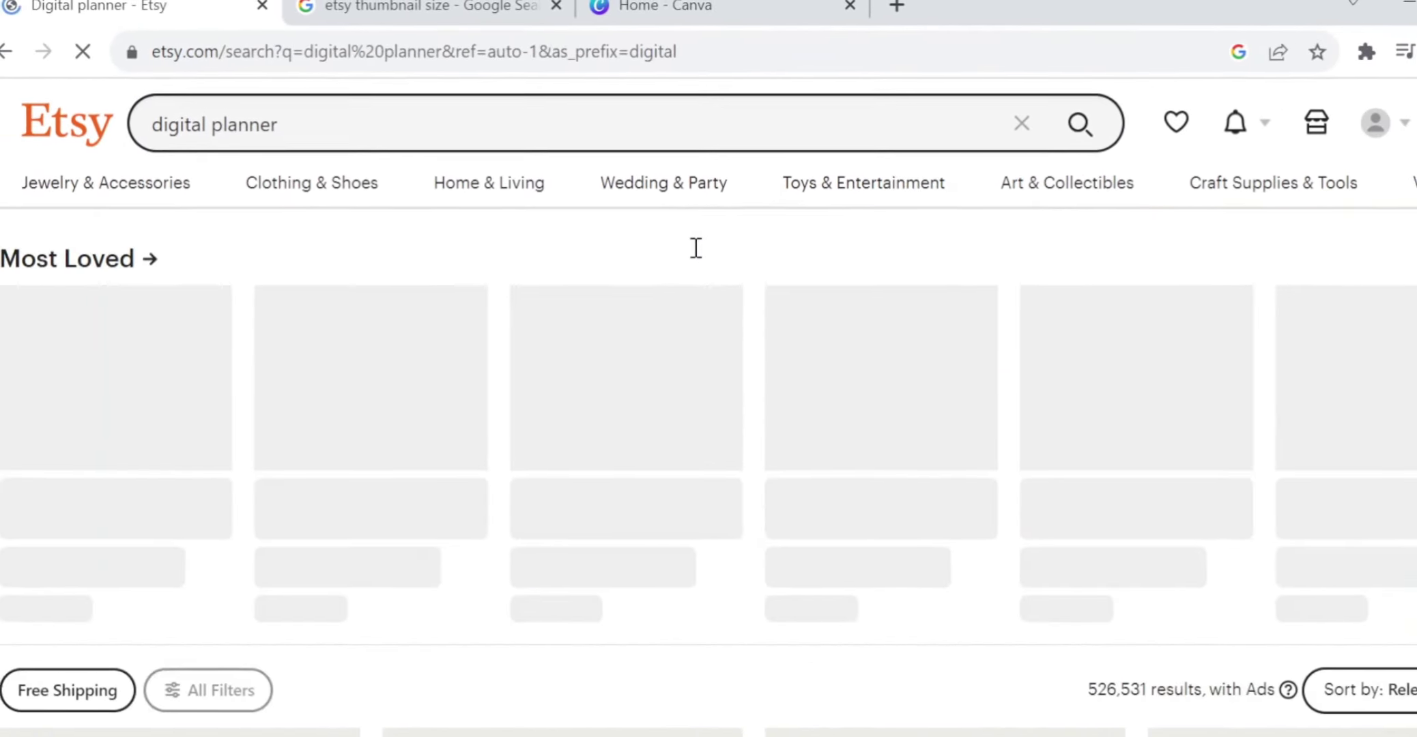
Step: Scroll through the digital planner results and open the Sort by menu
scroll(601, 451, "down", 3)
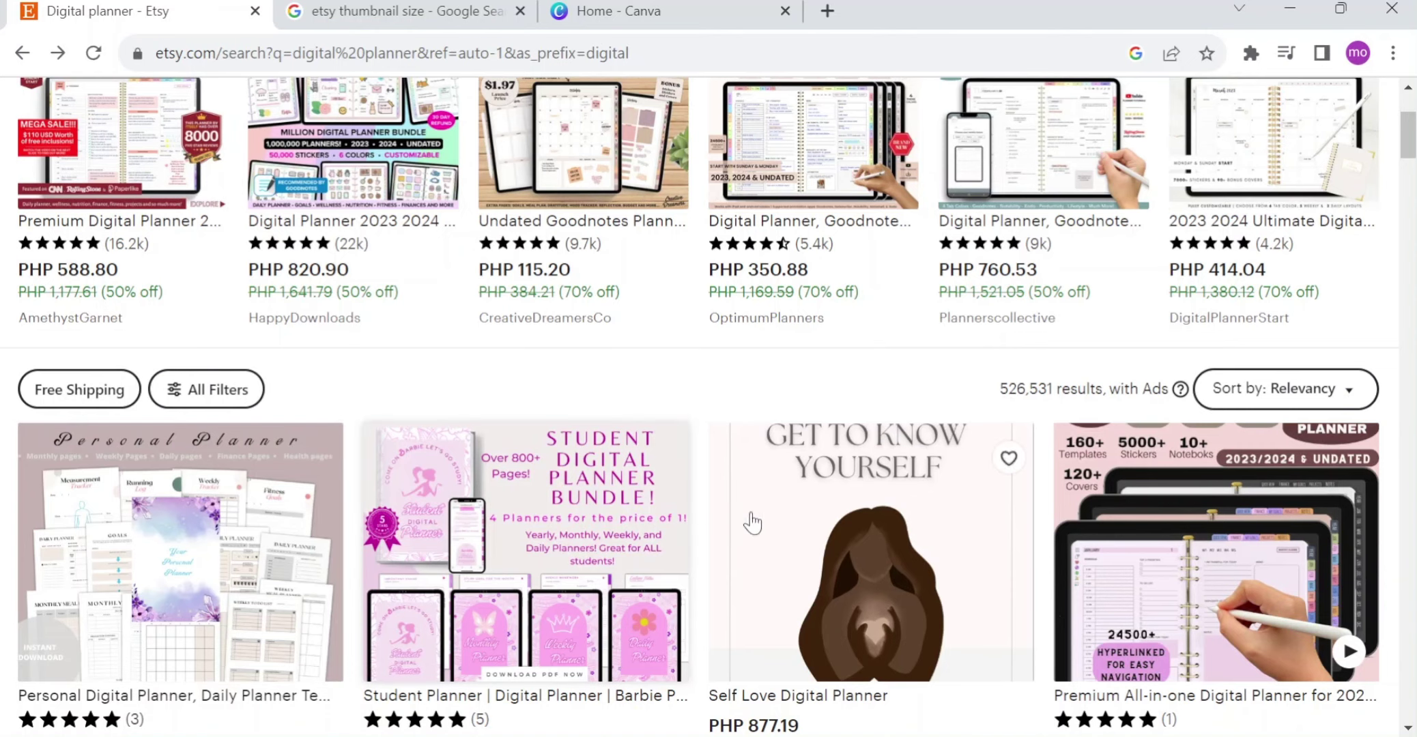
scroll(982, 530, "down", 8)
scroll(1013, 529, "down", 10)
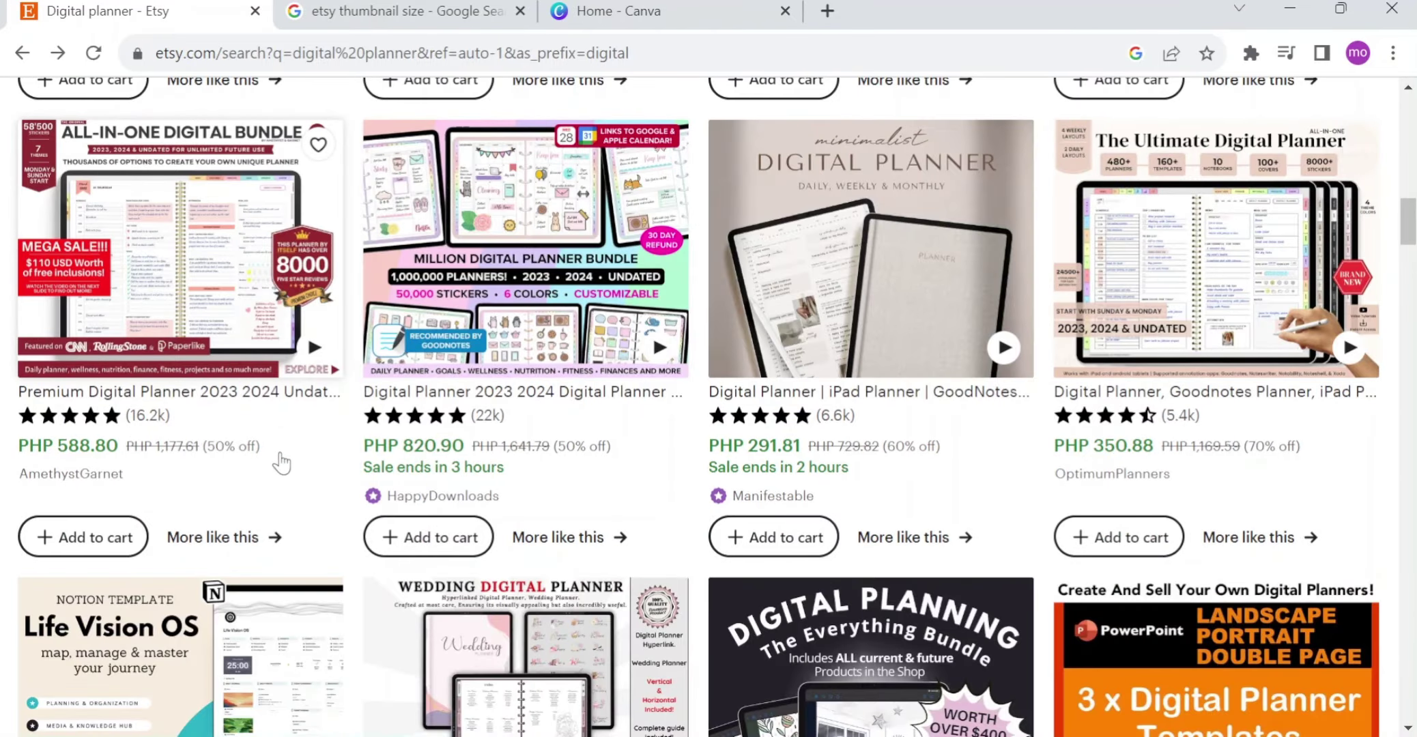
scroll(749, 483, "up", 20)
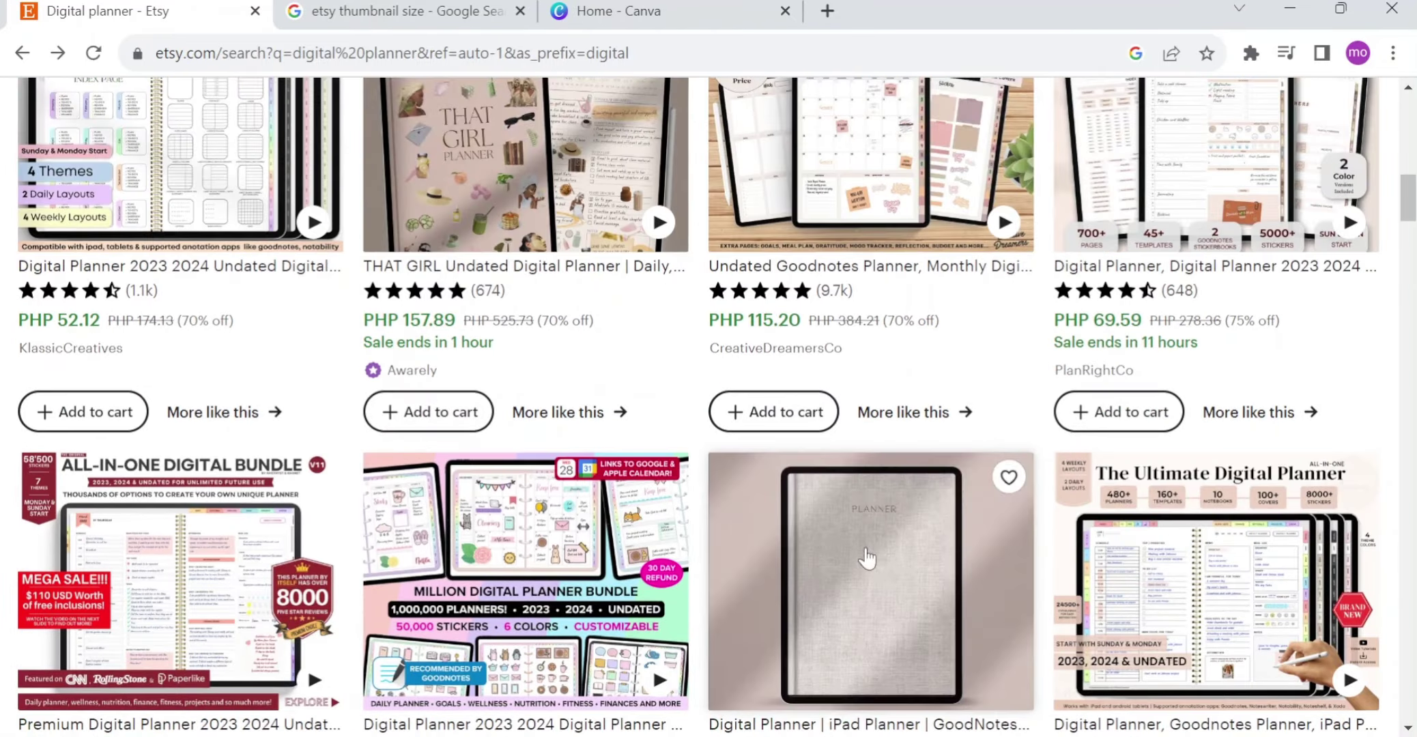
scroll(988, 564, "down", 3)
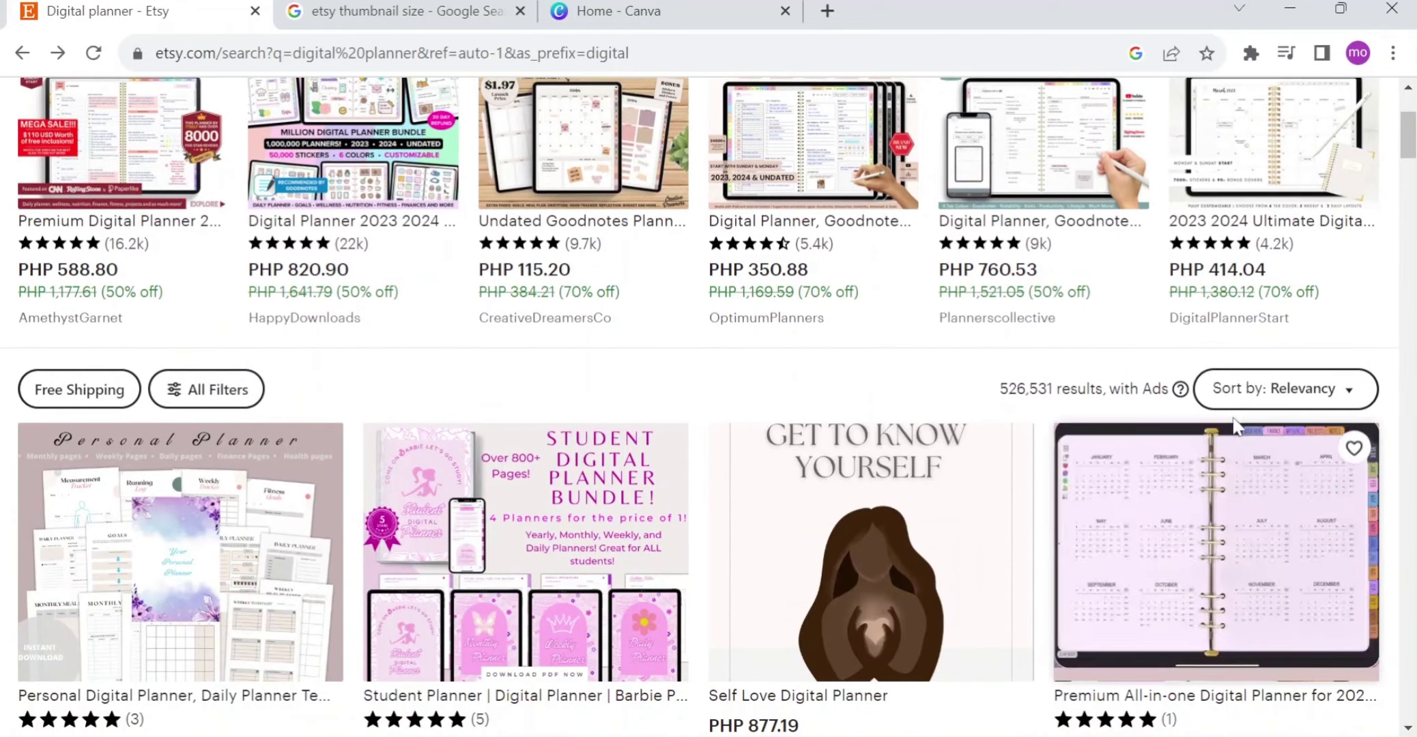
left_click(1273, 391)
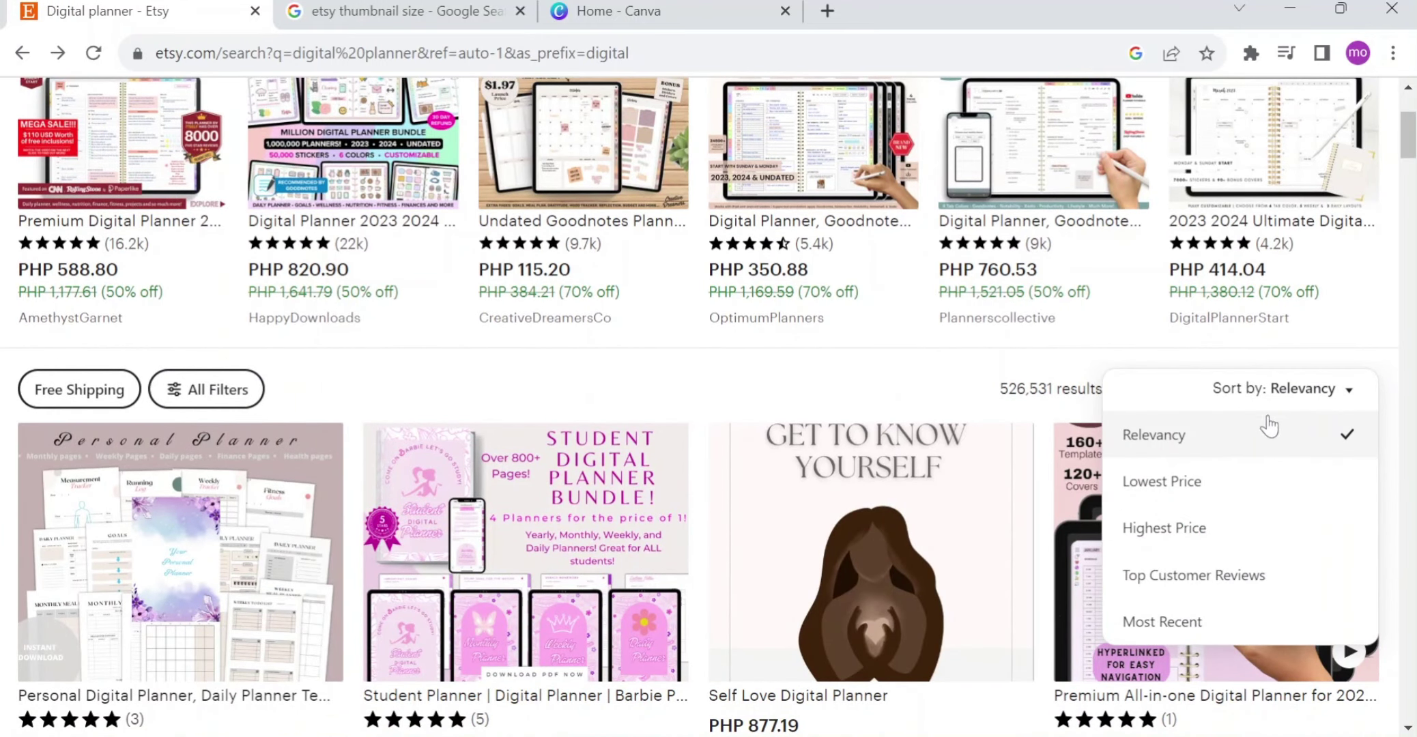
Step: Sort the digital planner results by Top Customer Reviews and browse the top-rated listings
left_click(1239, 587)
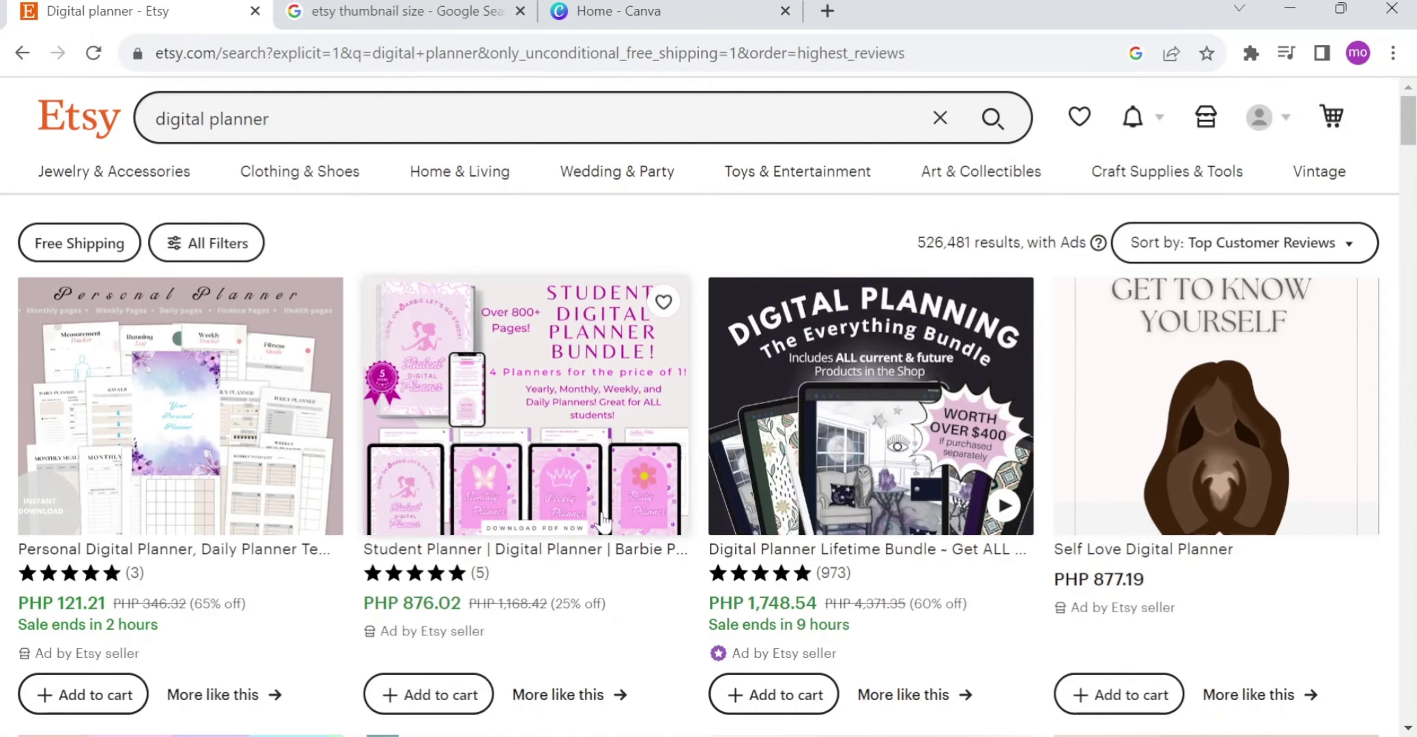
scroll(853, 600, "down", 3)
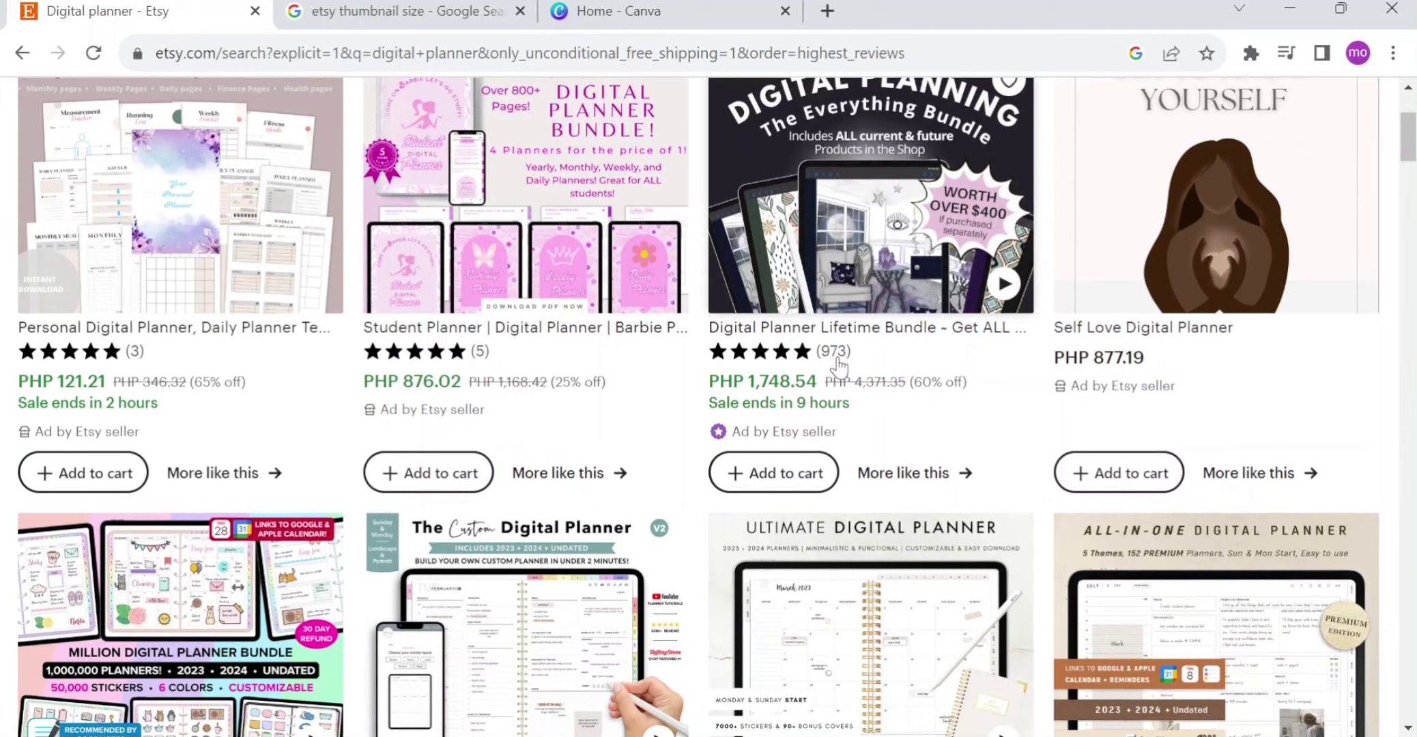
scroll(840, 362, "down", 3)
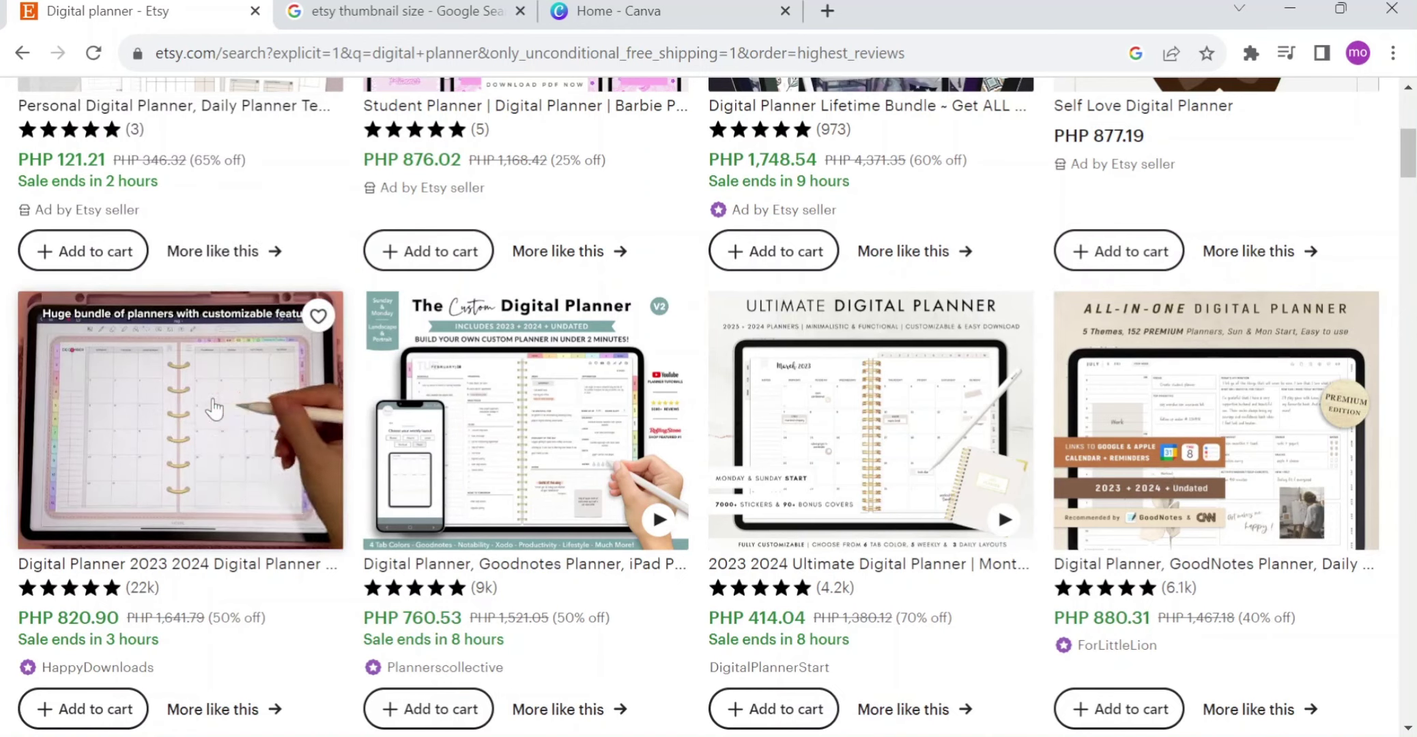
scroll(218, 408, "up", 2)
scroll(218, 408, "up", 5)
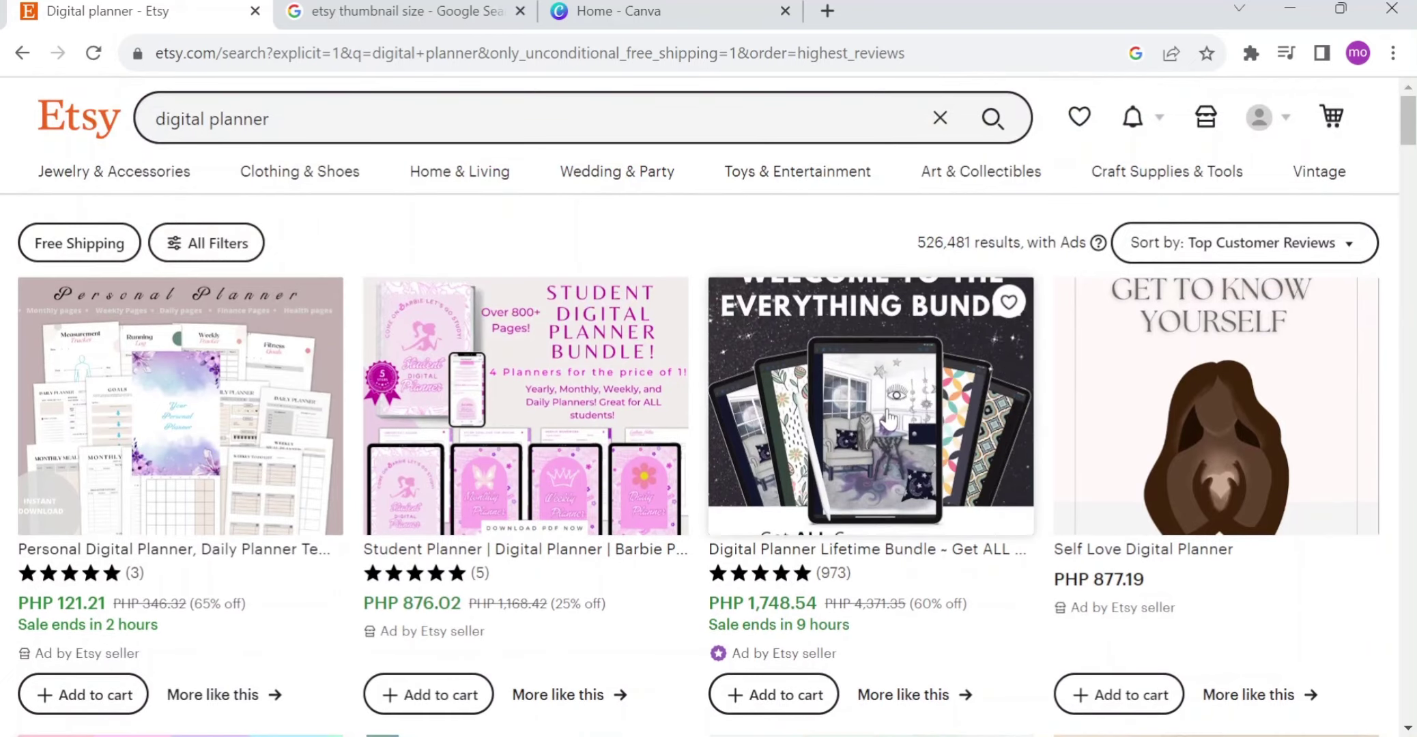
scroll(394, 412, "down", 10)
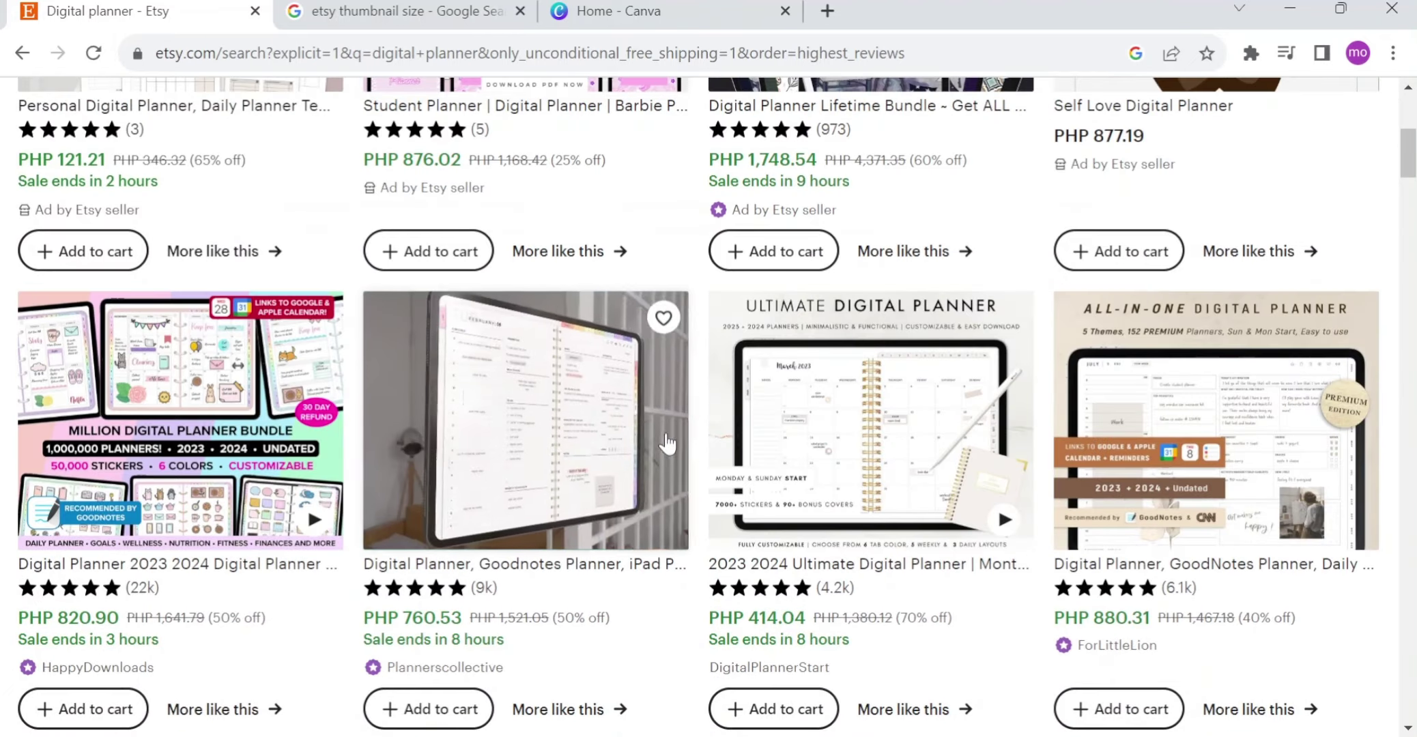
scroll(394, 408, "down", 3)
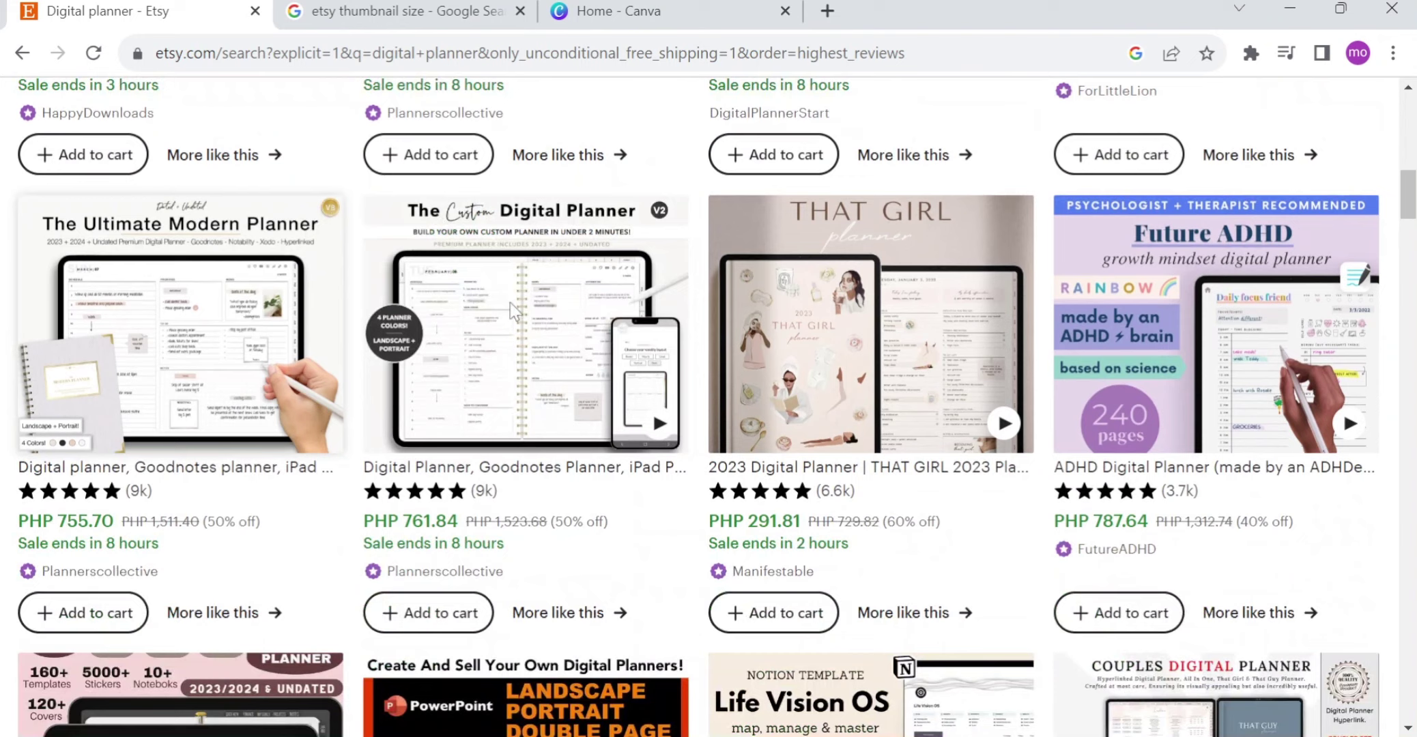
Step: In Canva, search for 'digital planner' templates
left_click(710, 7)
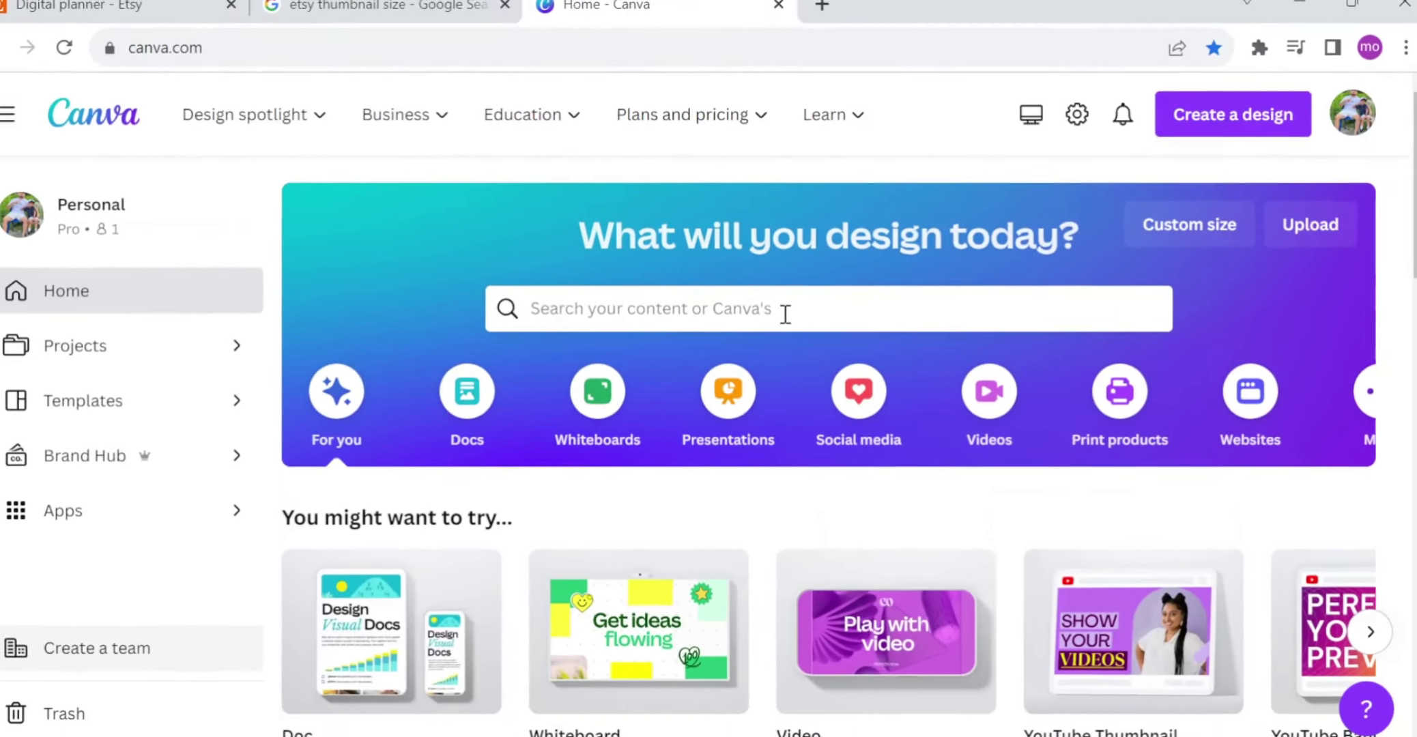
left_click(734, 333)
type("digital planner")
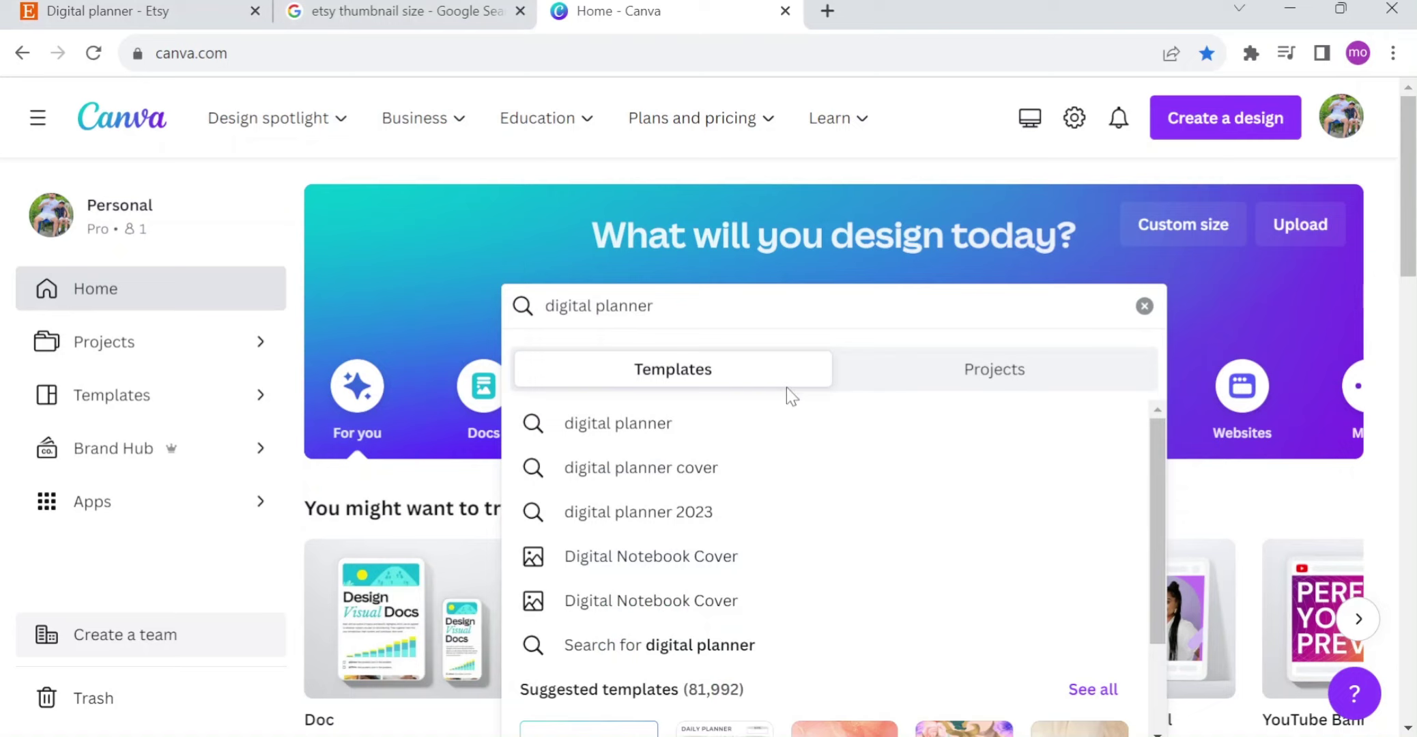
left_click(723, 428)
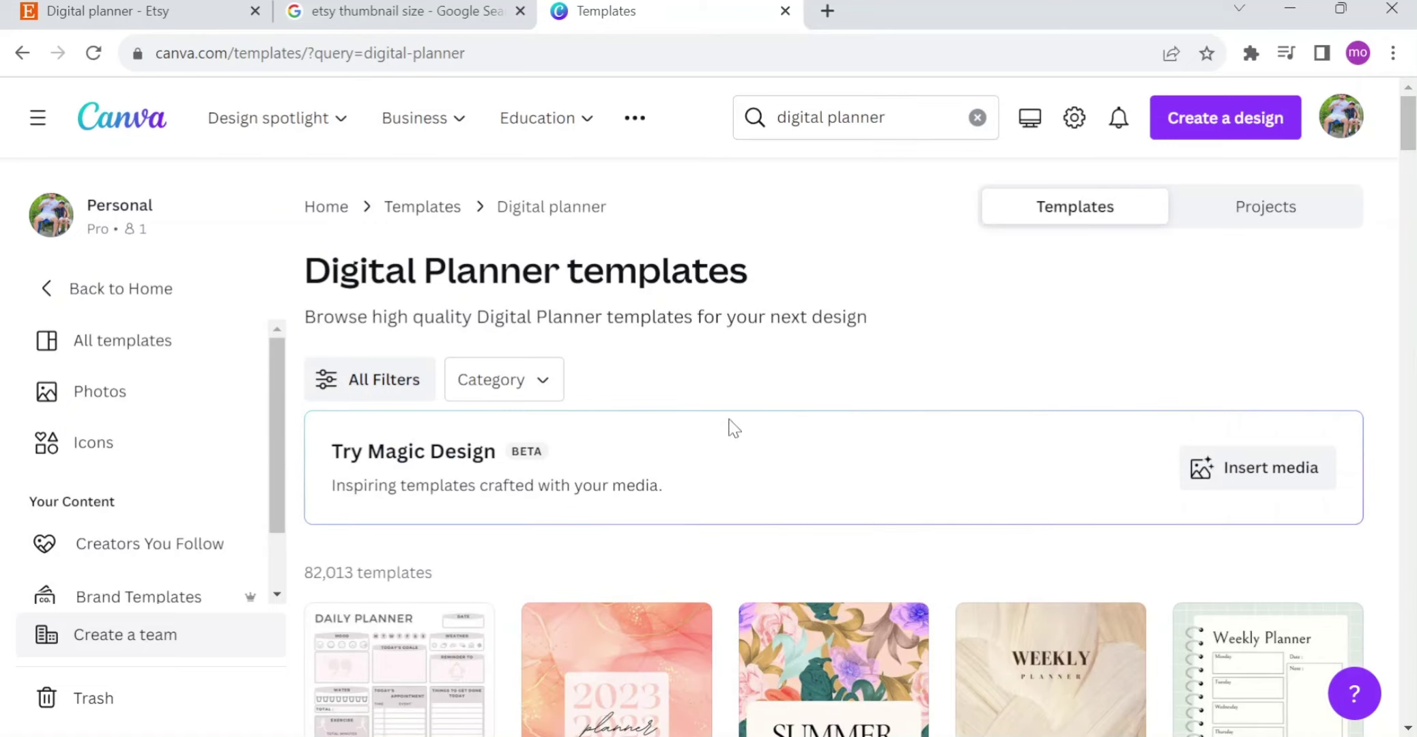
Step: Browse the templates and open the Beige Modern Daily Planner for editing
scroll(732, 427, "down", 15)
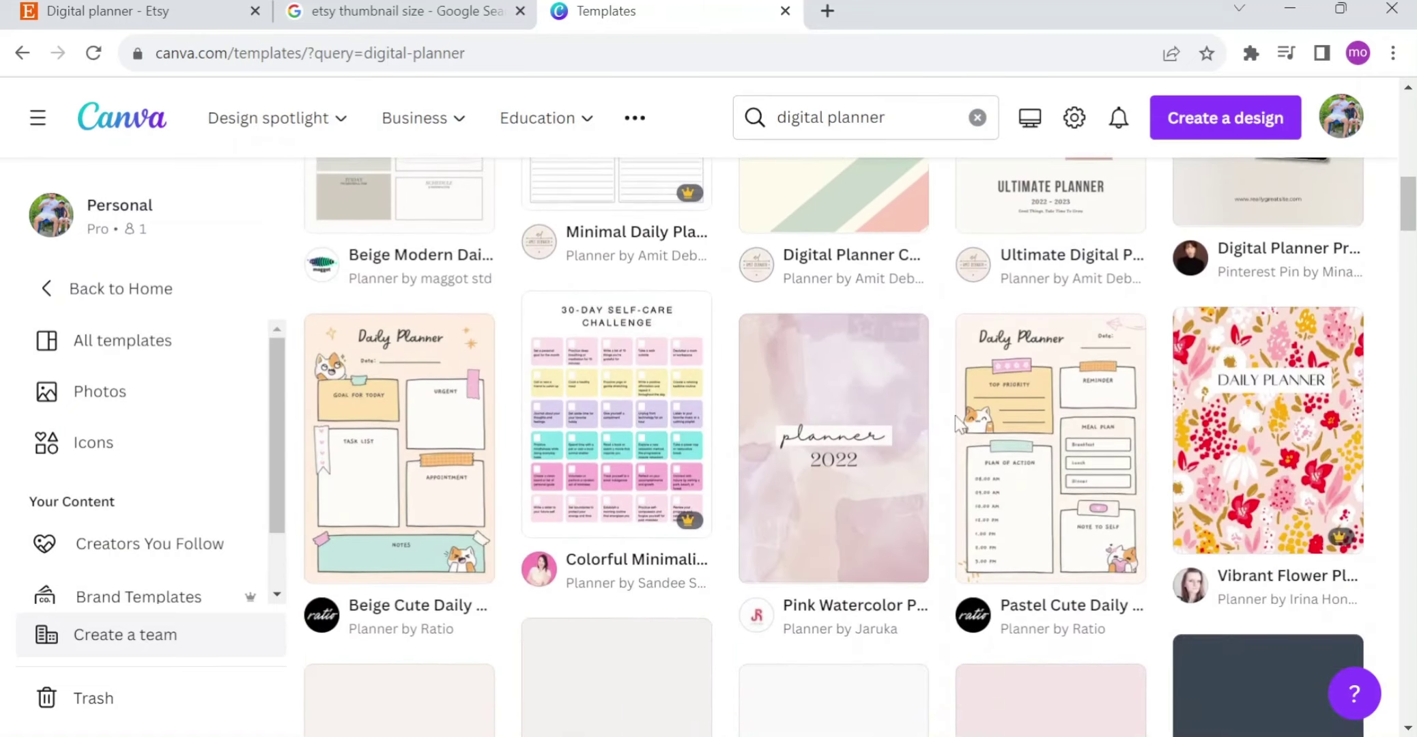
scroll(955, 423, "down", 10)
scroll(982, 516, "up", 11)
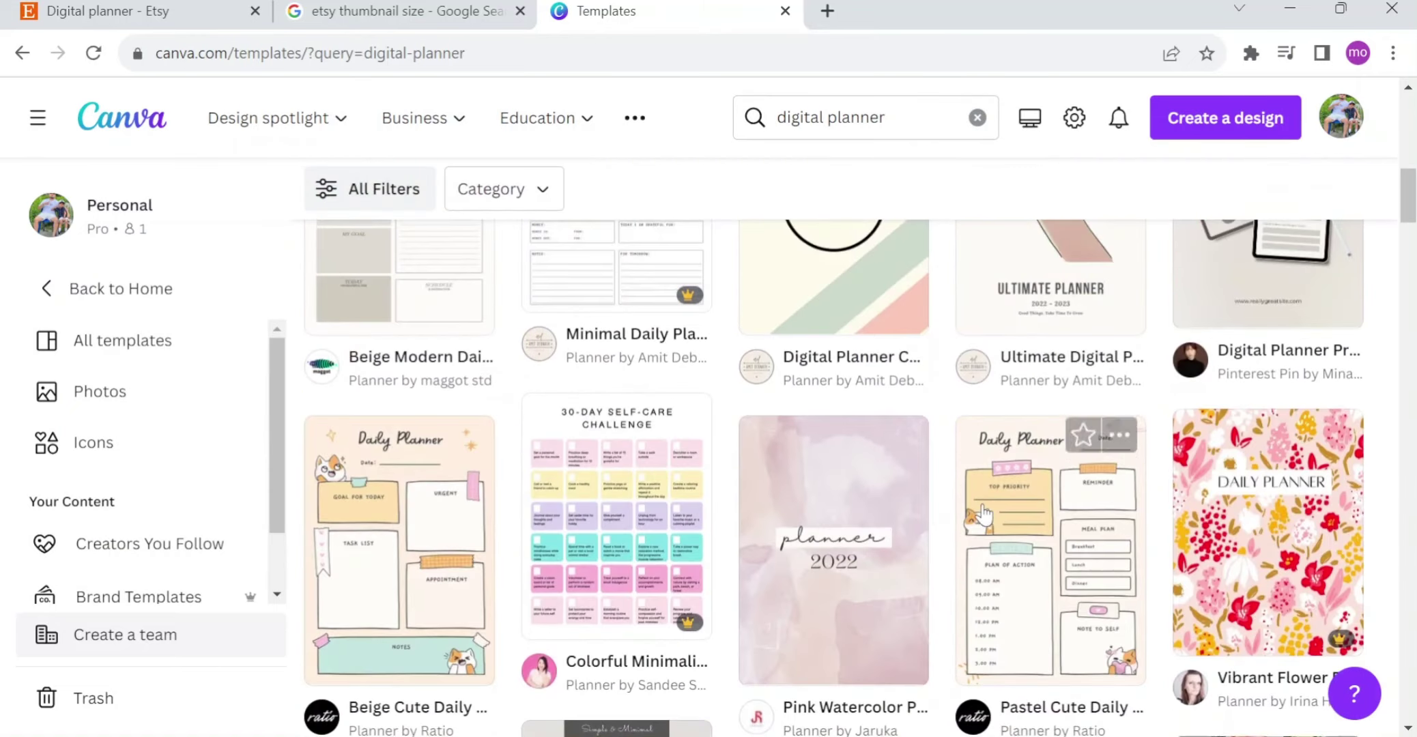
scroll(839, 423, "up", 5)
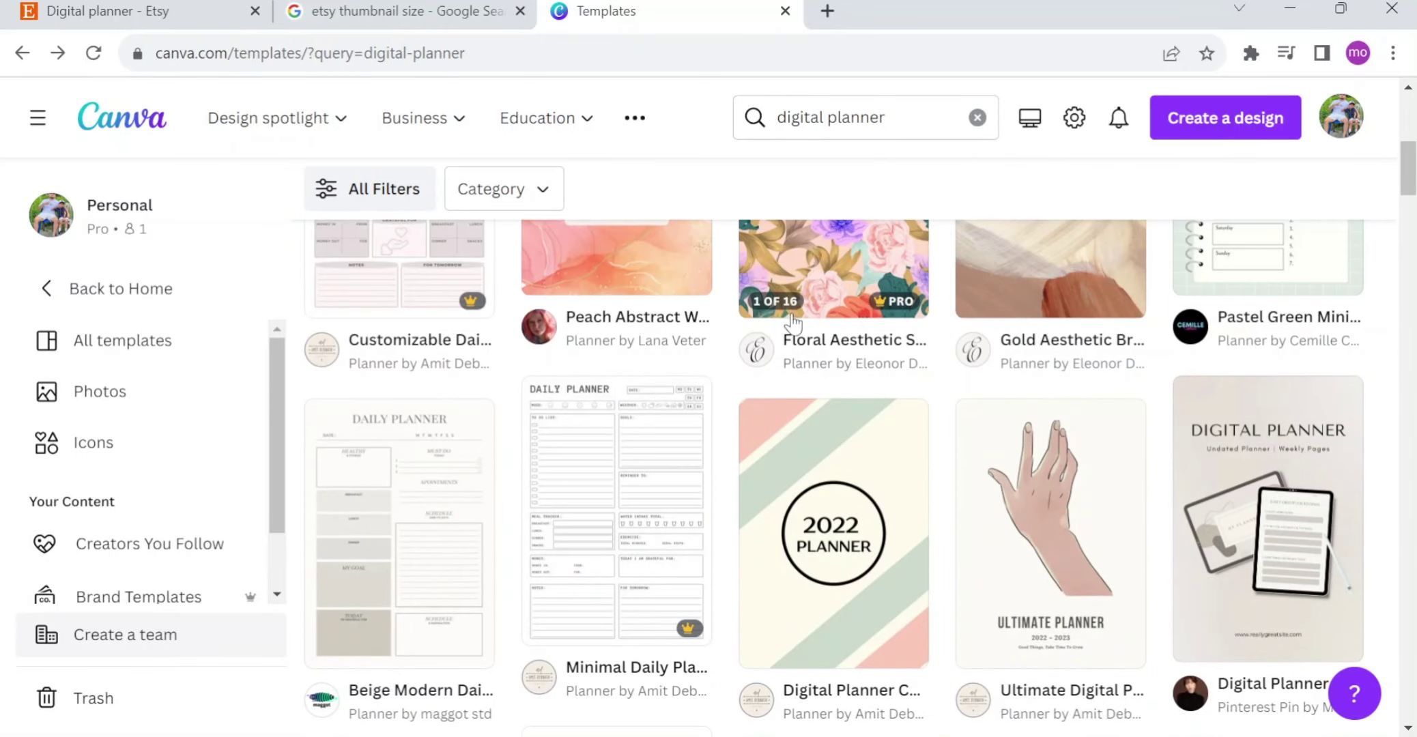
scroll(792, 321, "down", 3)
left_click(430, 478)
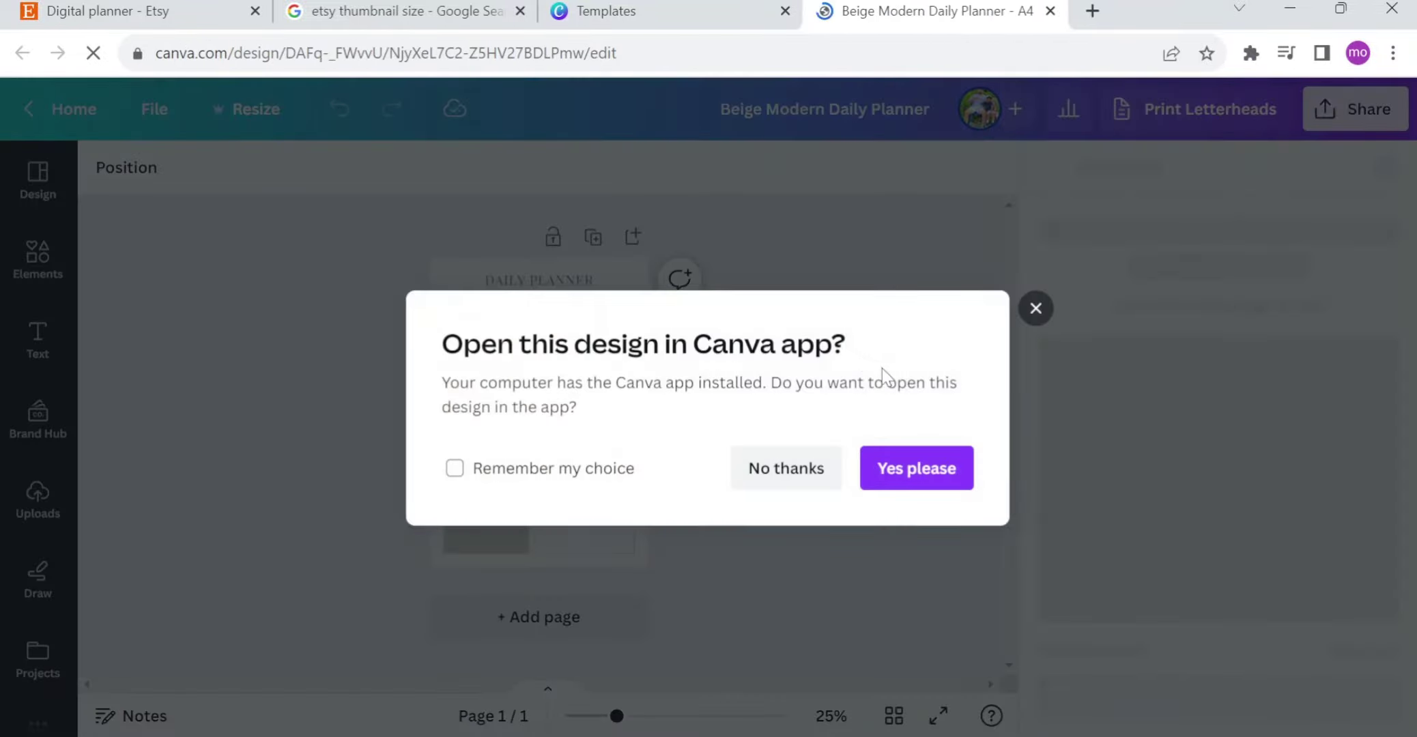
Step: Change all the planner's text to the Nourd font and close the font list
left_click(786, 468)
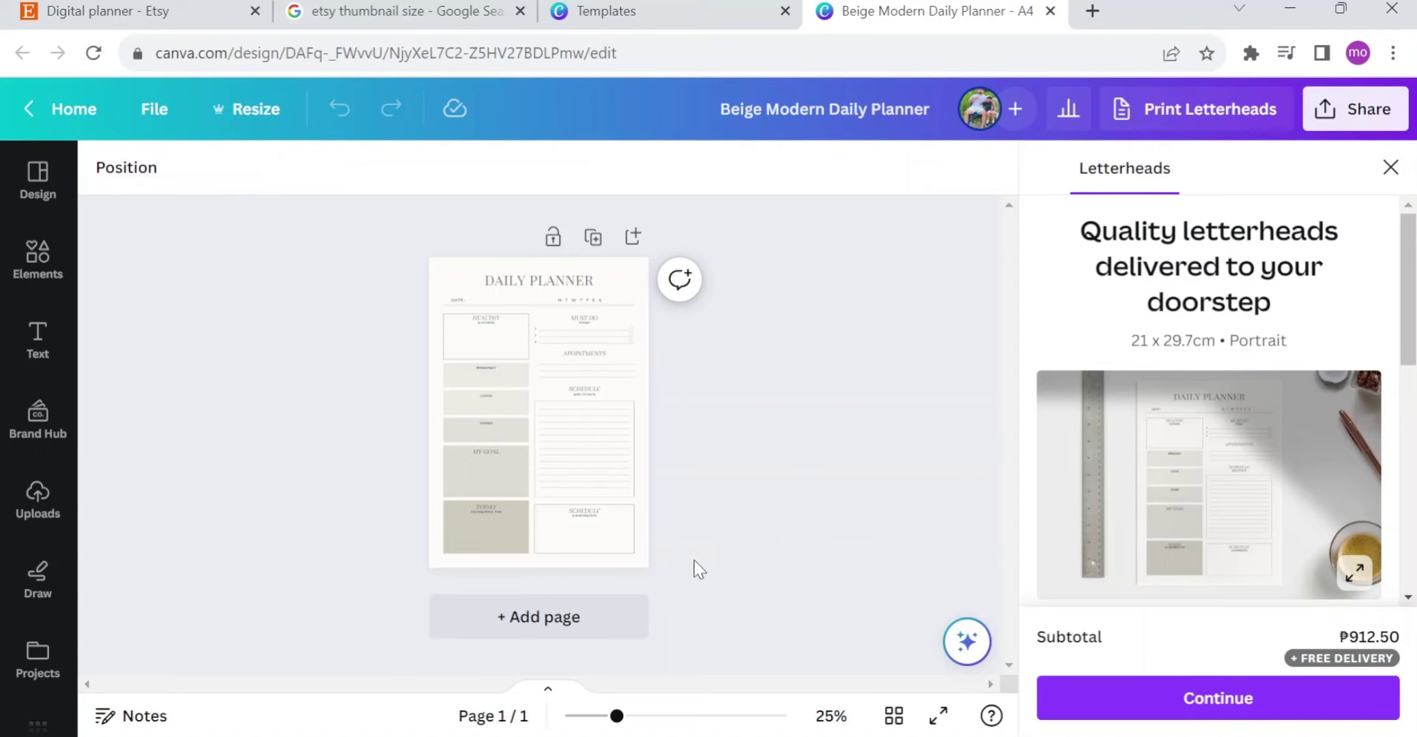
left_click_drag(678, 546, 398, 279)
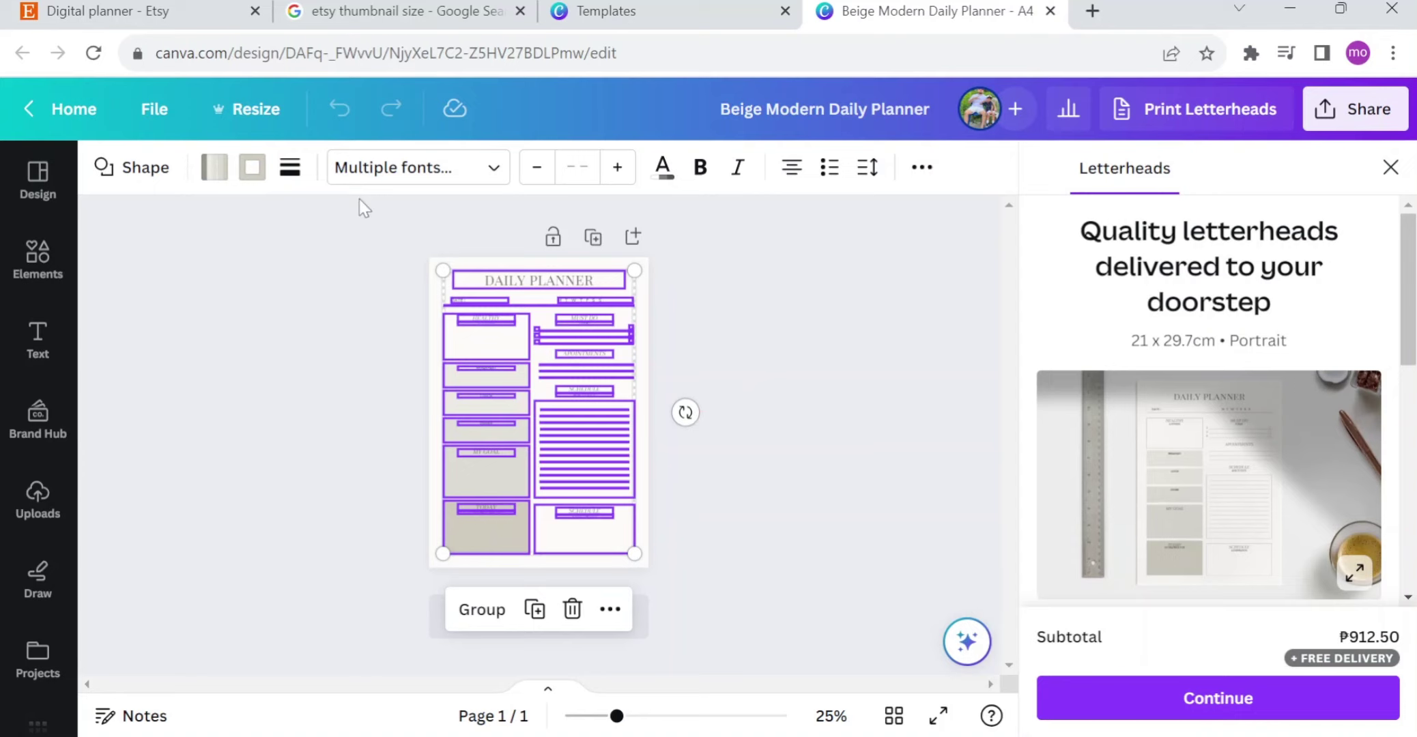
left_click(393, 179)
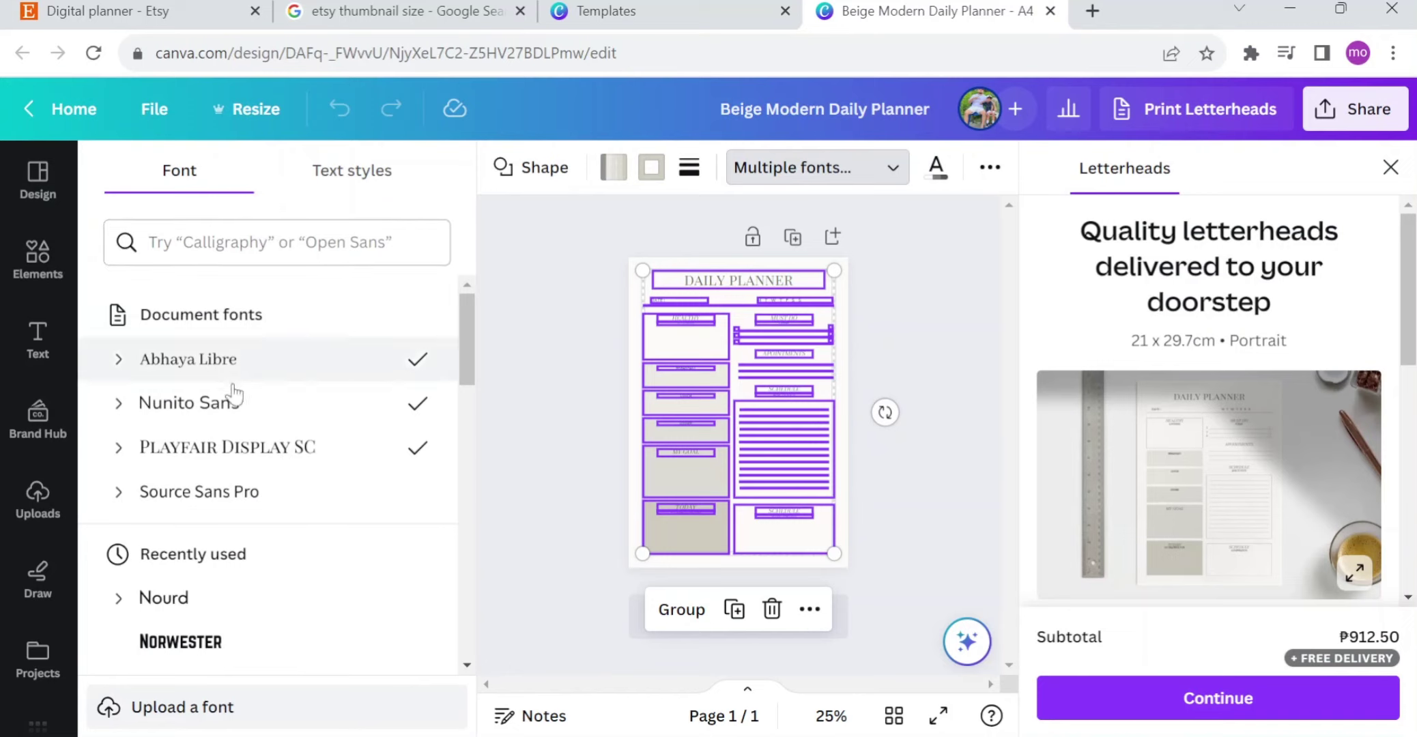
left_click(204, 614)
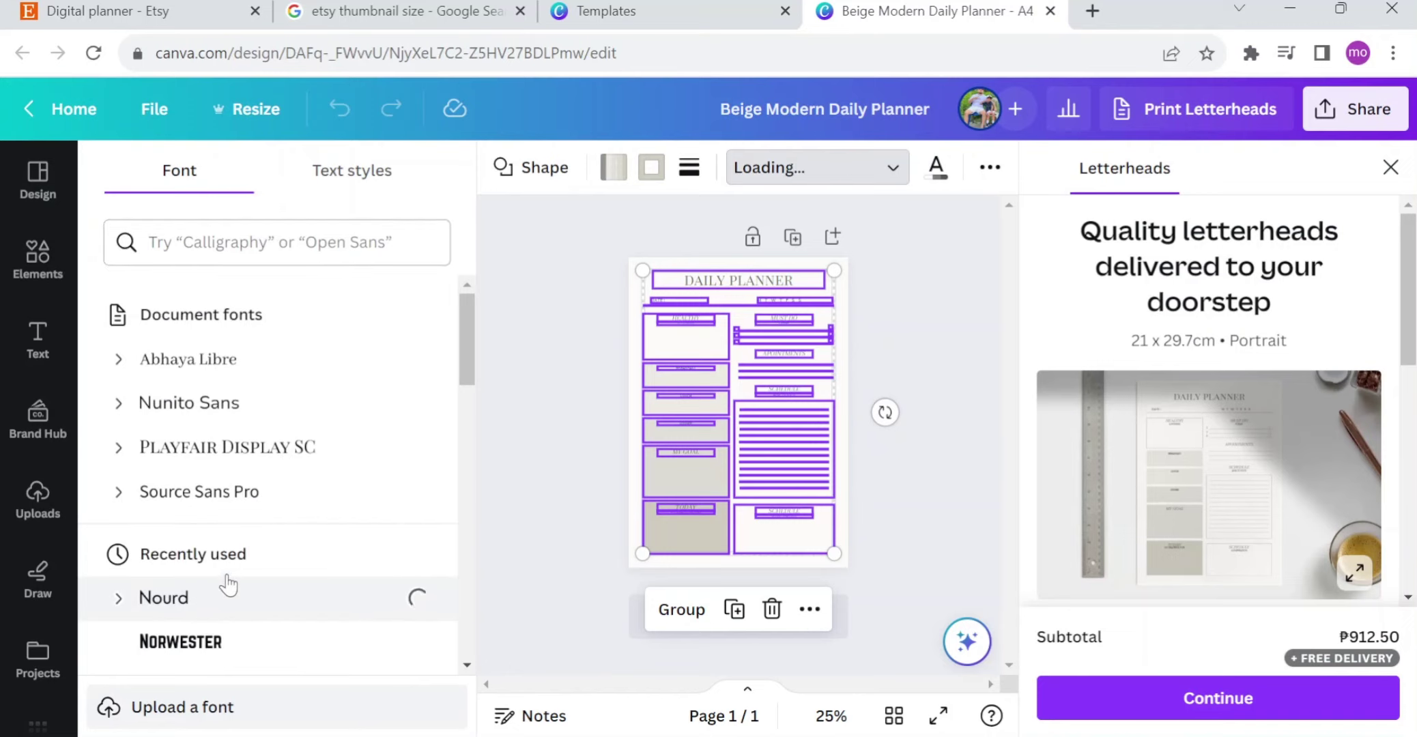
left_click(581, 443)
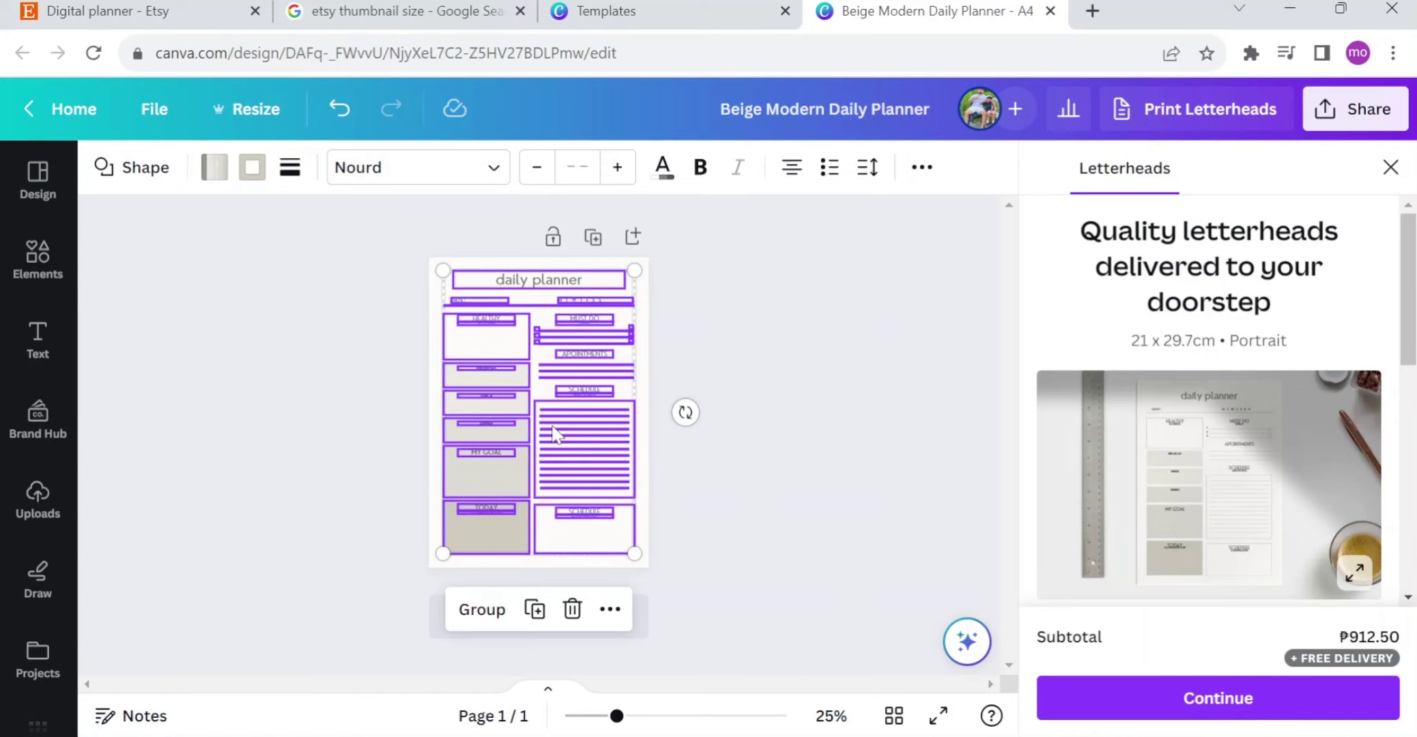
left_click(783, 426)
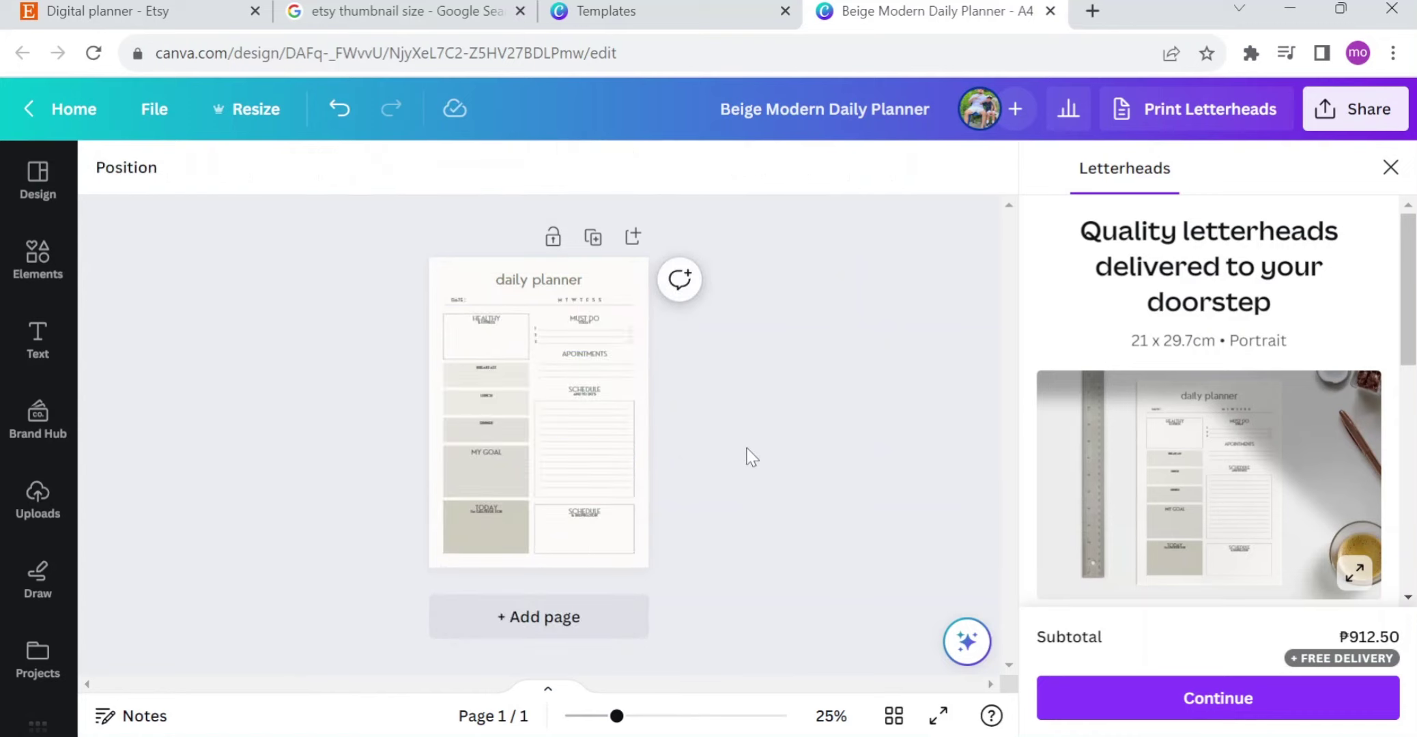
Step: Zoom in and remove the HEALTHY heading box from the planner
key("ctrl+plus")
scroll(471, 369, "down", 3)
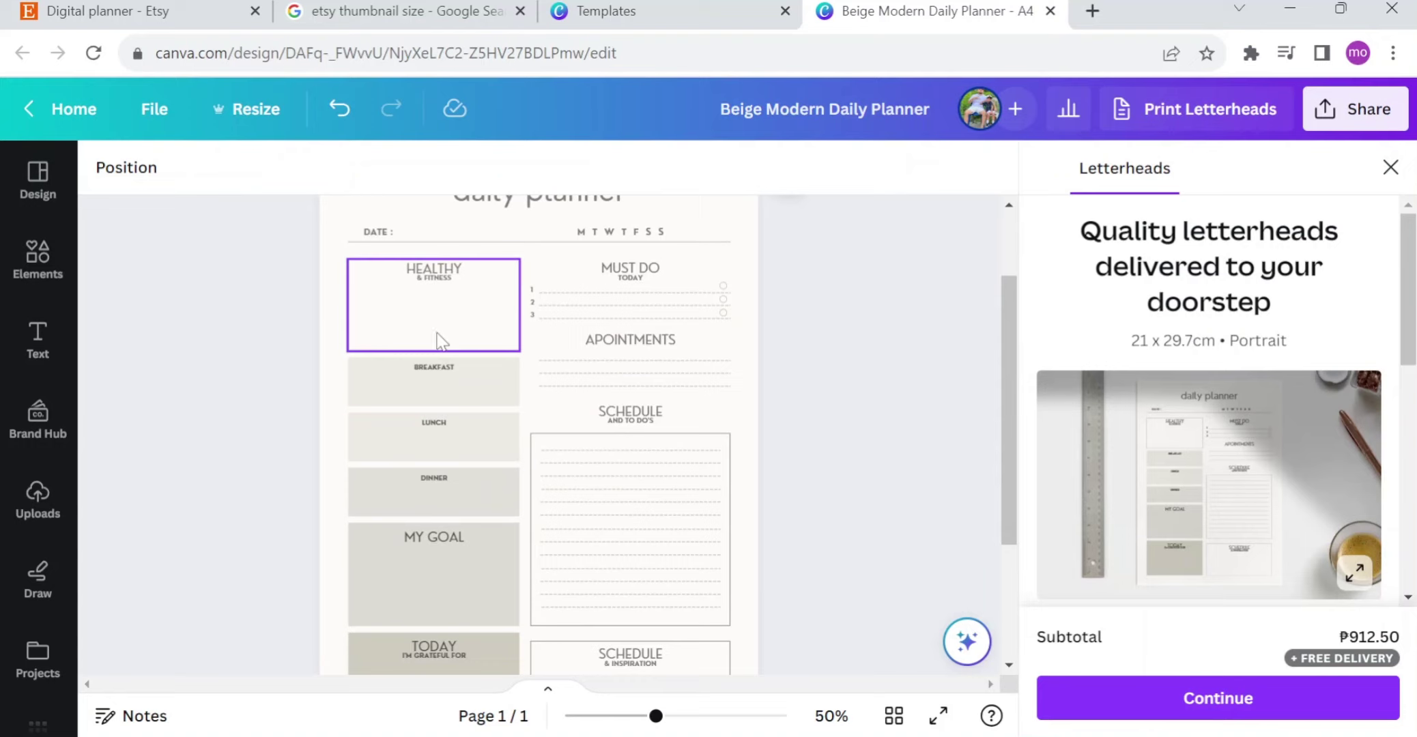
scroll(458, 491, "down", 2)
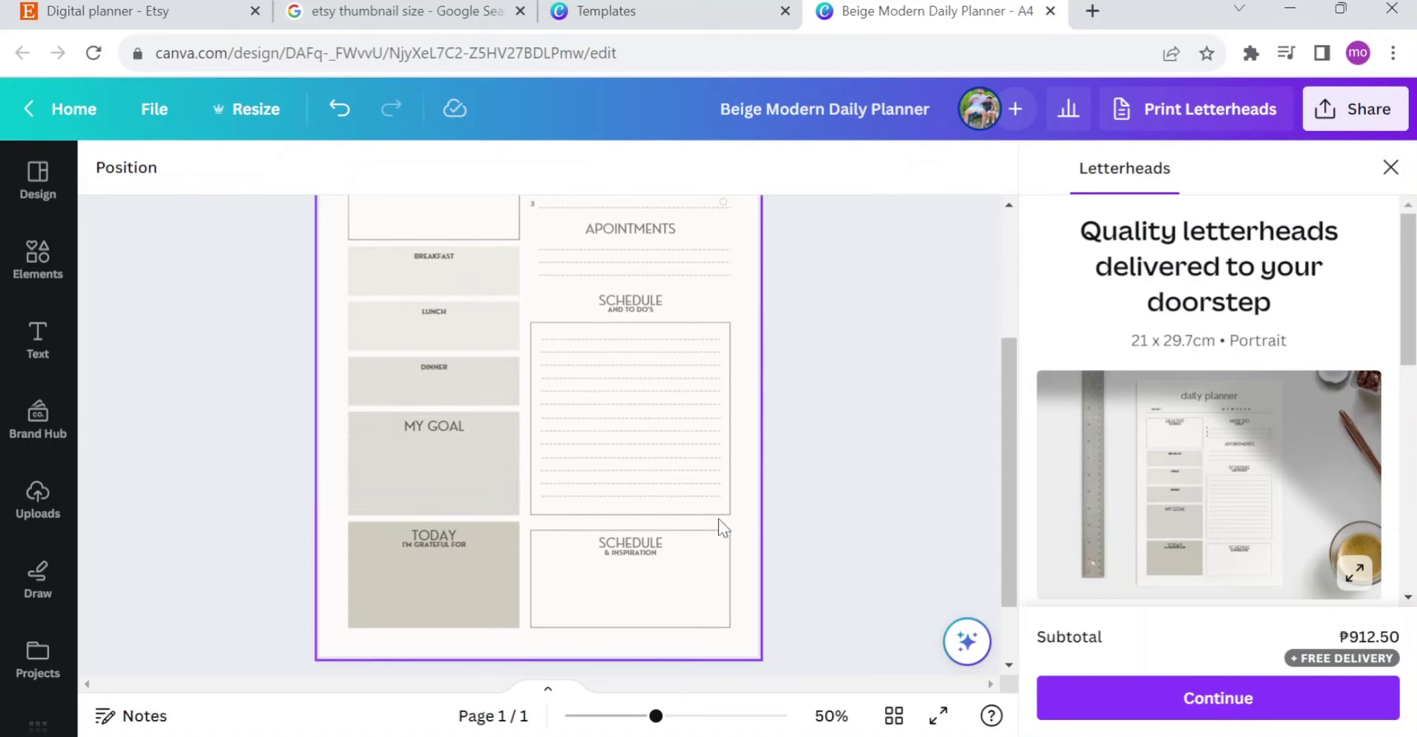
scroll(720, 523, "up", 4)
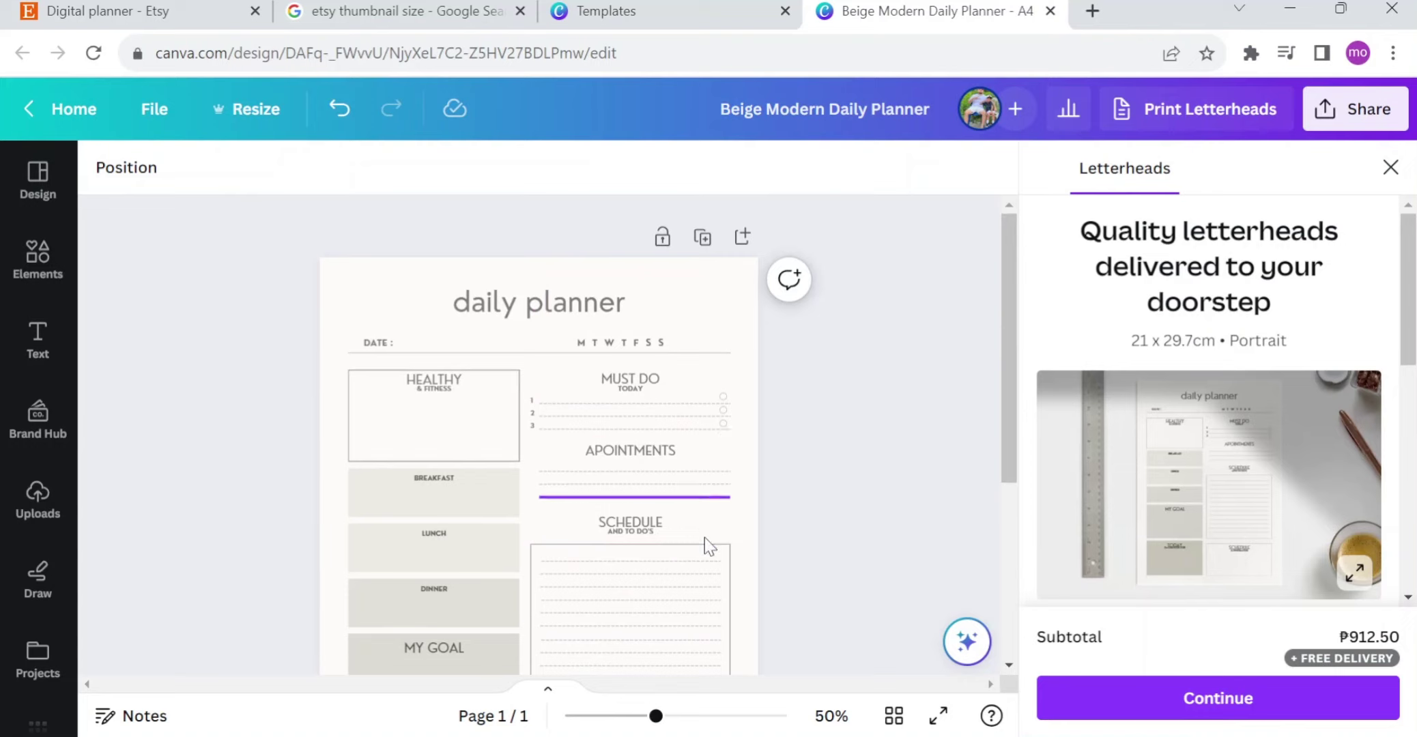
scroll(689, 529, "down", 1)
scroll(689, 529, "down", 3)
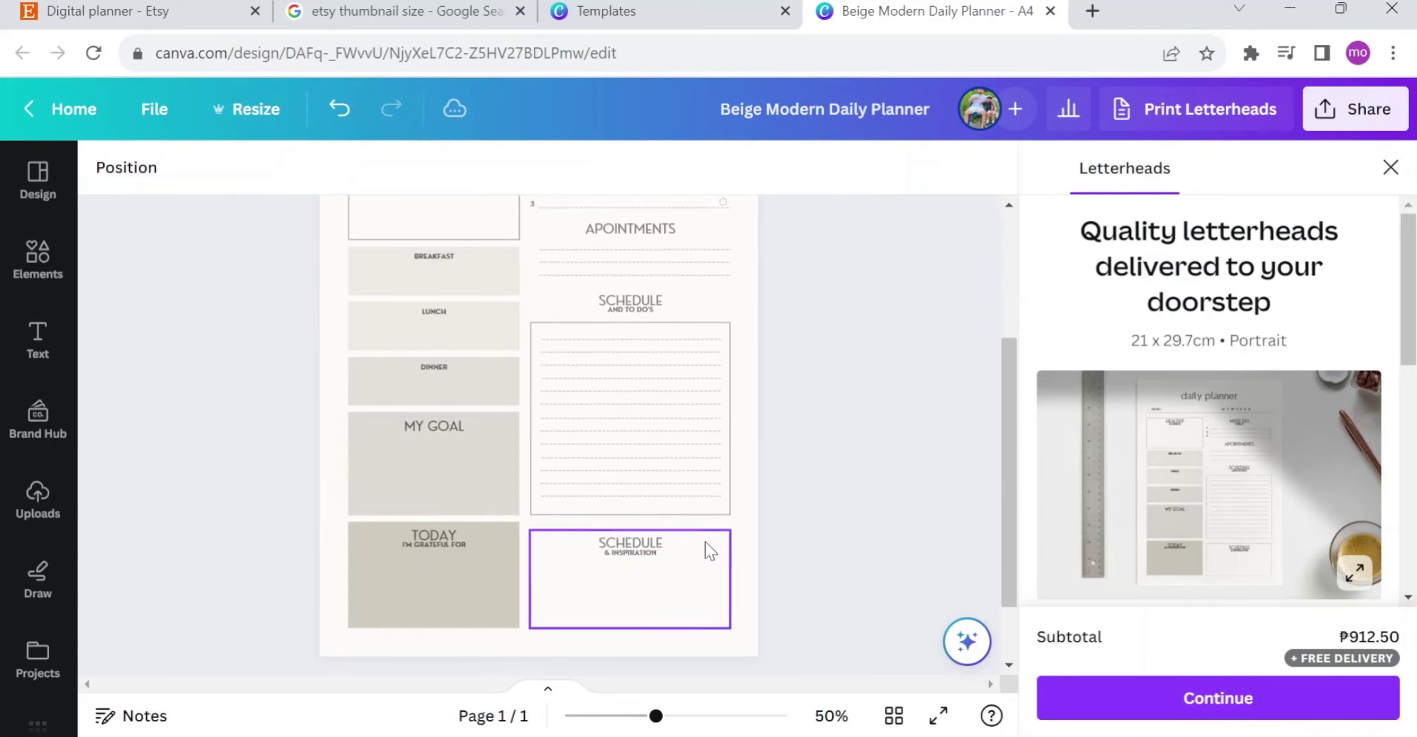
scroll(792, 519, "up", 4)
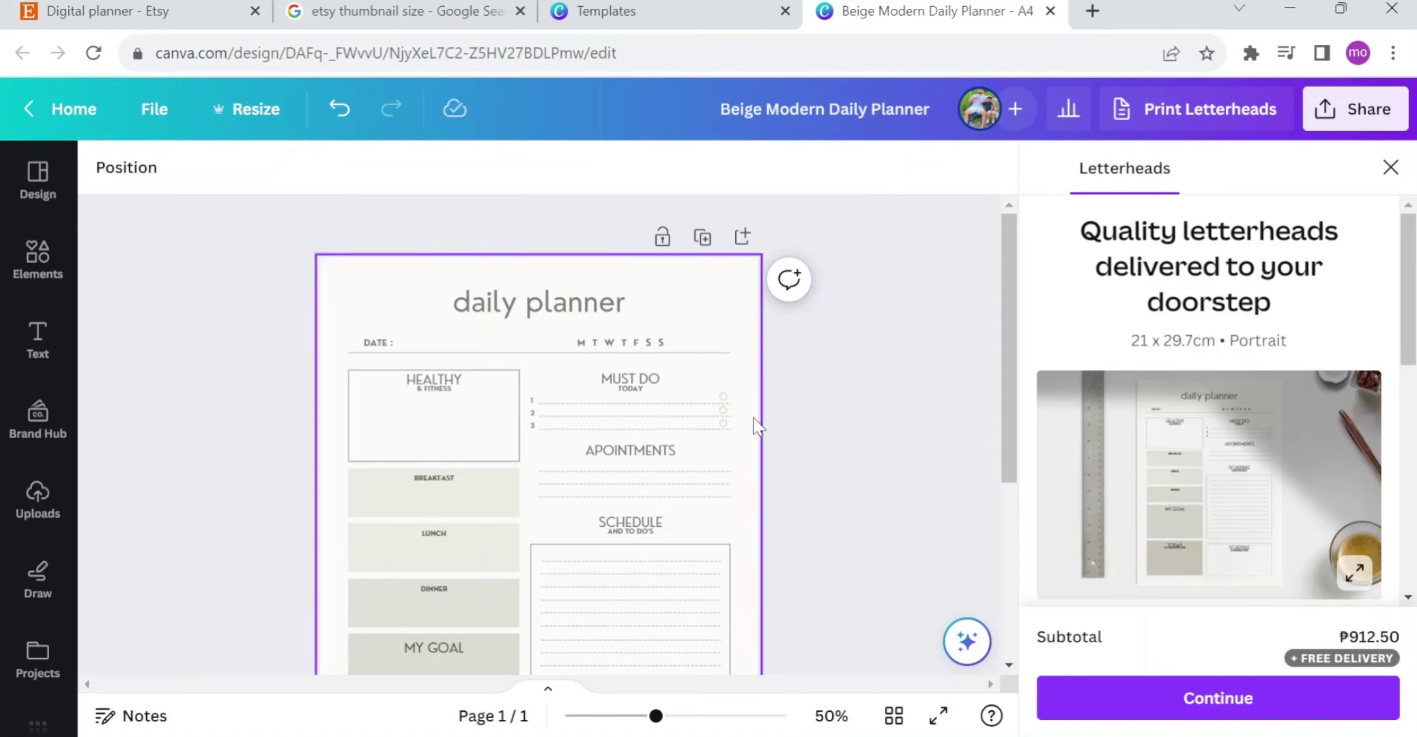
scroll(622, 358, "down", 4)
scroll(624, 358, "up", 4)
left_click(434, 380)
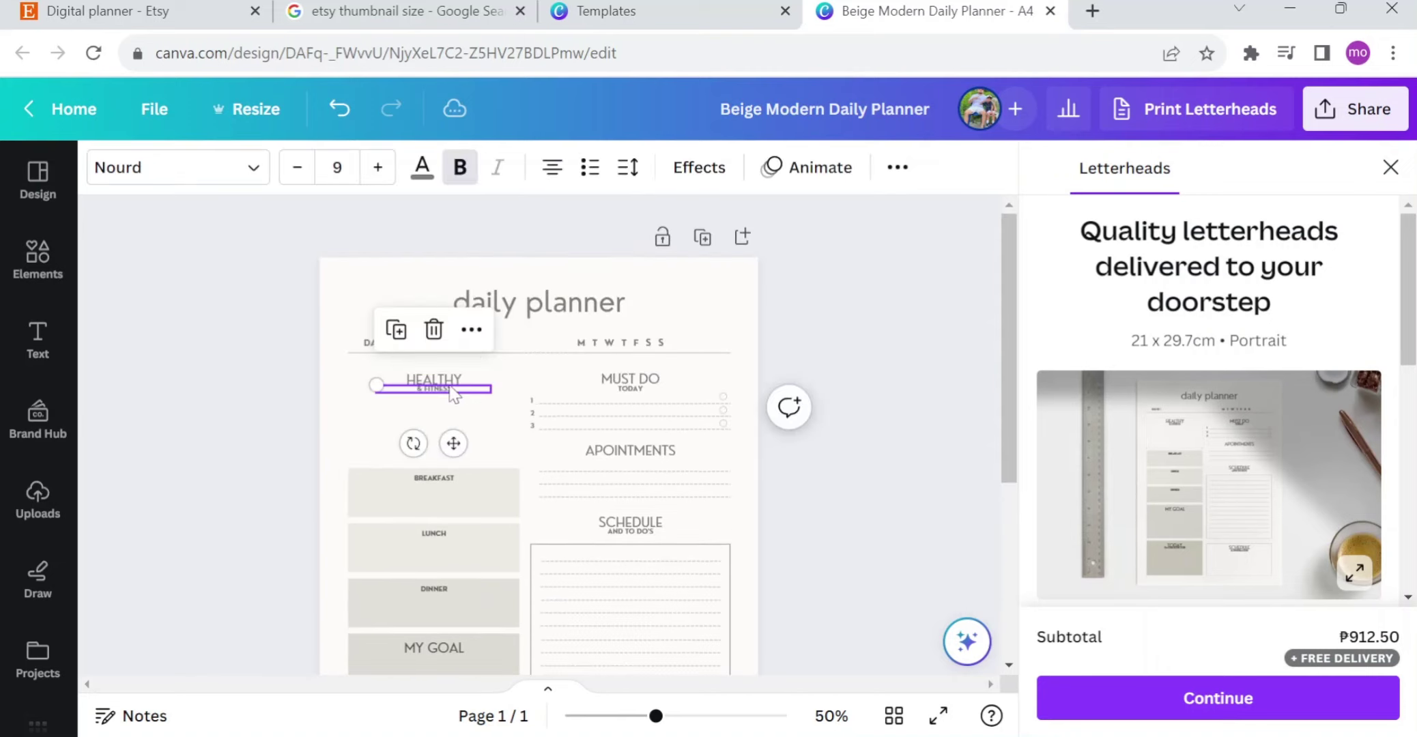
left_click(710, 452)
Step: Move the MUST DO to-do list up under the date line and enlarge it across the page
left_click_drag(736, 437, 507, 372)
left_click_drag(642, 481, 497, 470)
left_click_drag(598, 414, 697, 430)
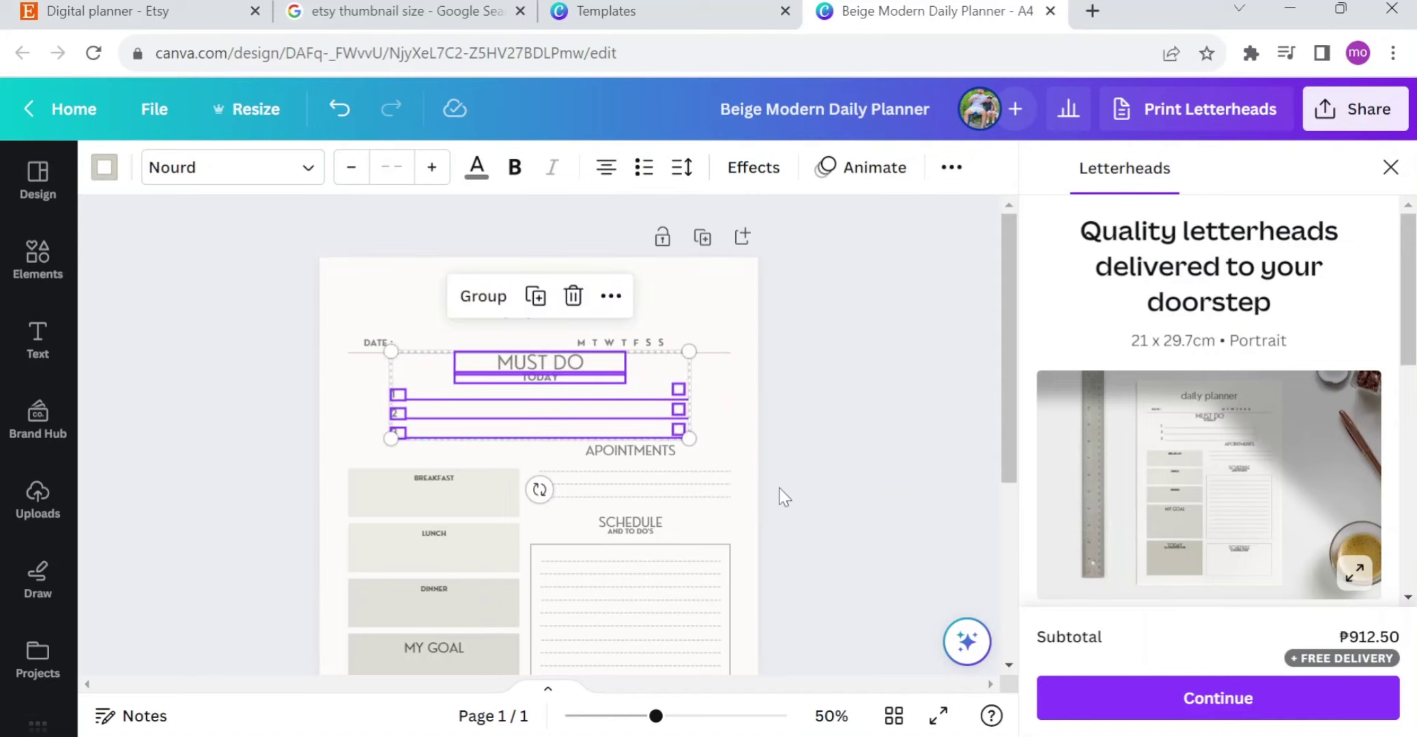
left_click(819, 373)
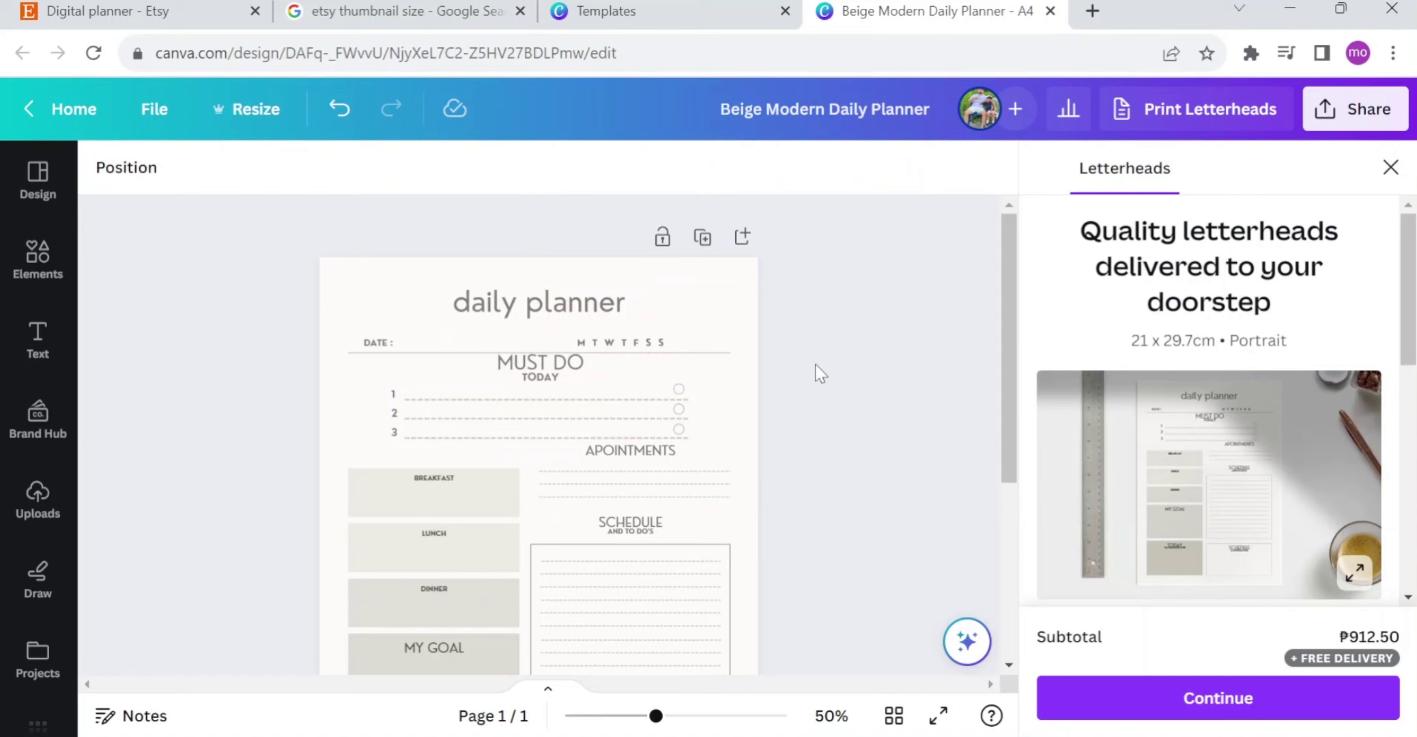
left_click(594, 413)
Step: Recolor all the planner's beige boxes pale pink #feeae9, then zoom out to the full page
left_click(709, 454)
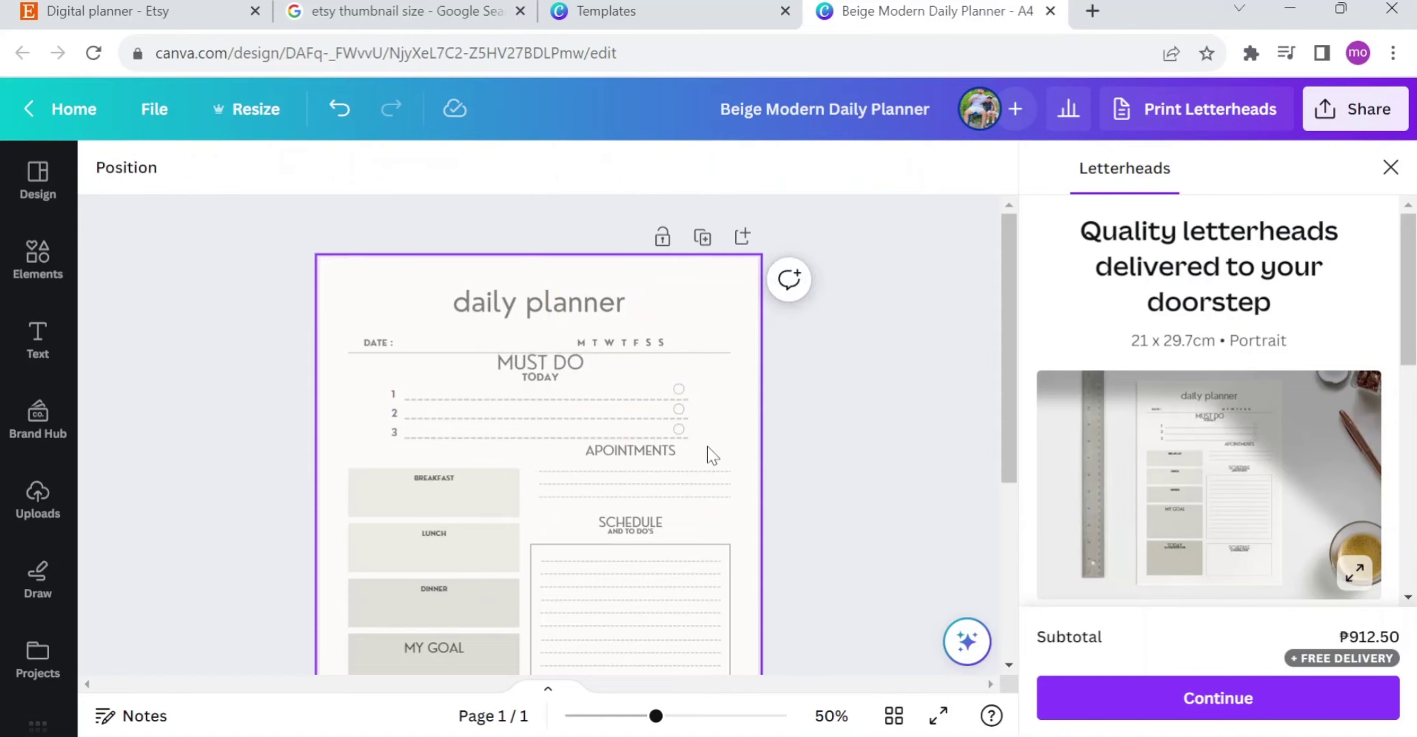
key("ctrl+a")
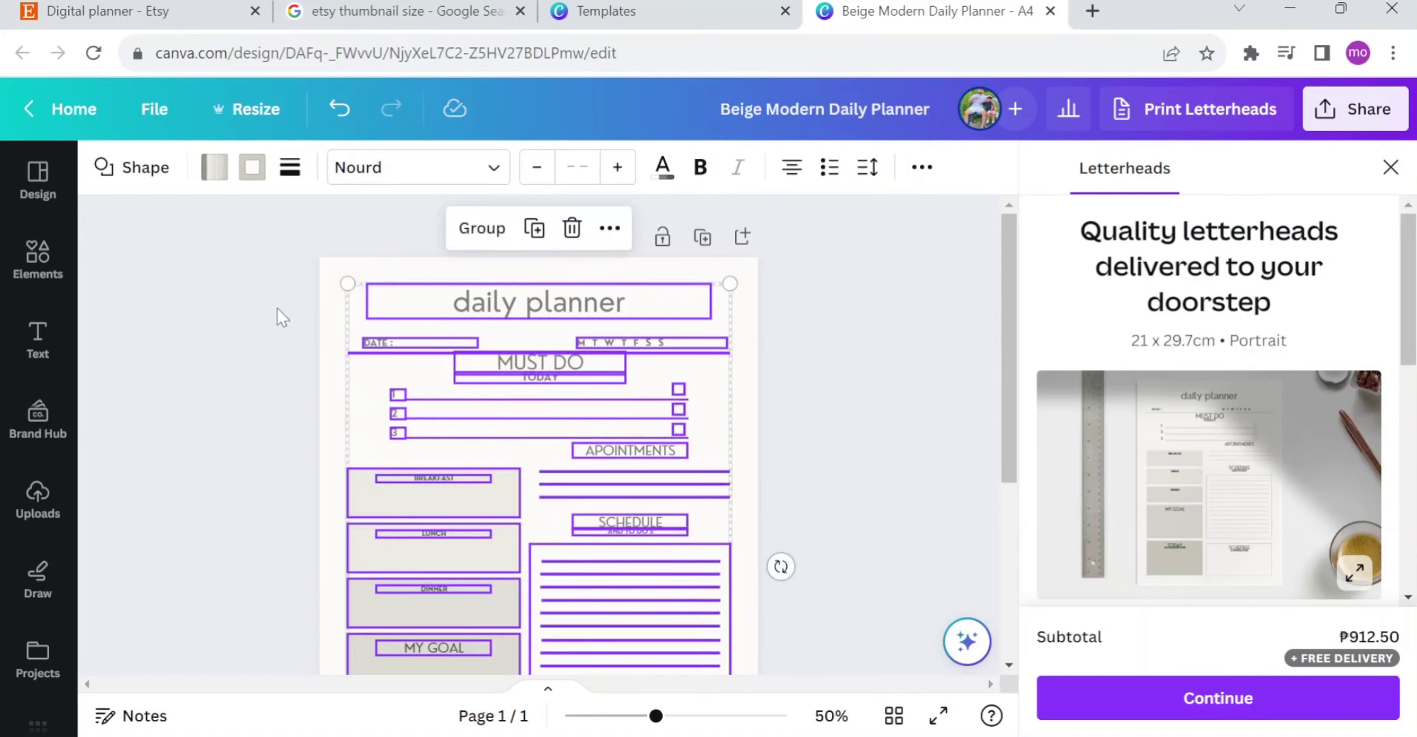
left_click(46, 272)
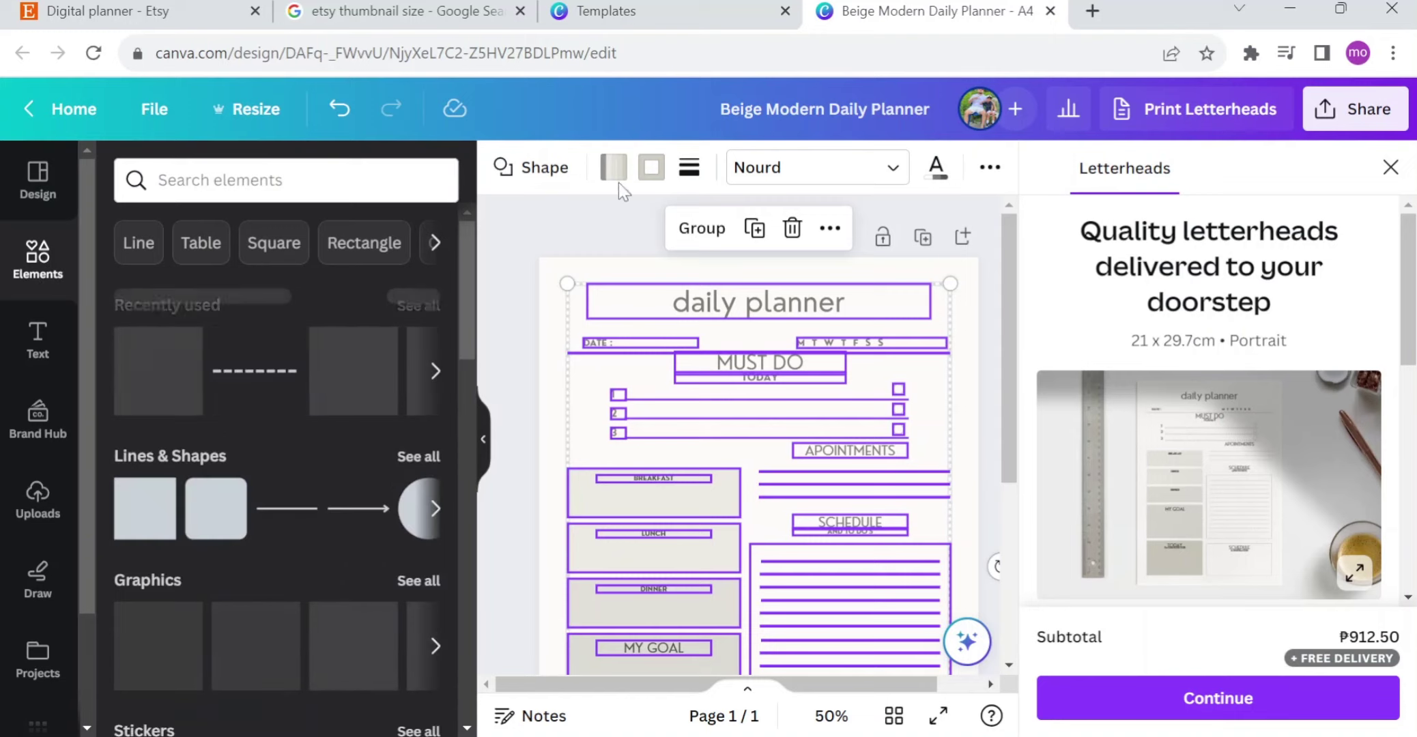
left_click(651, 168)
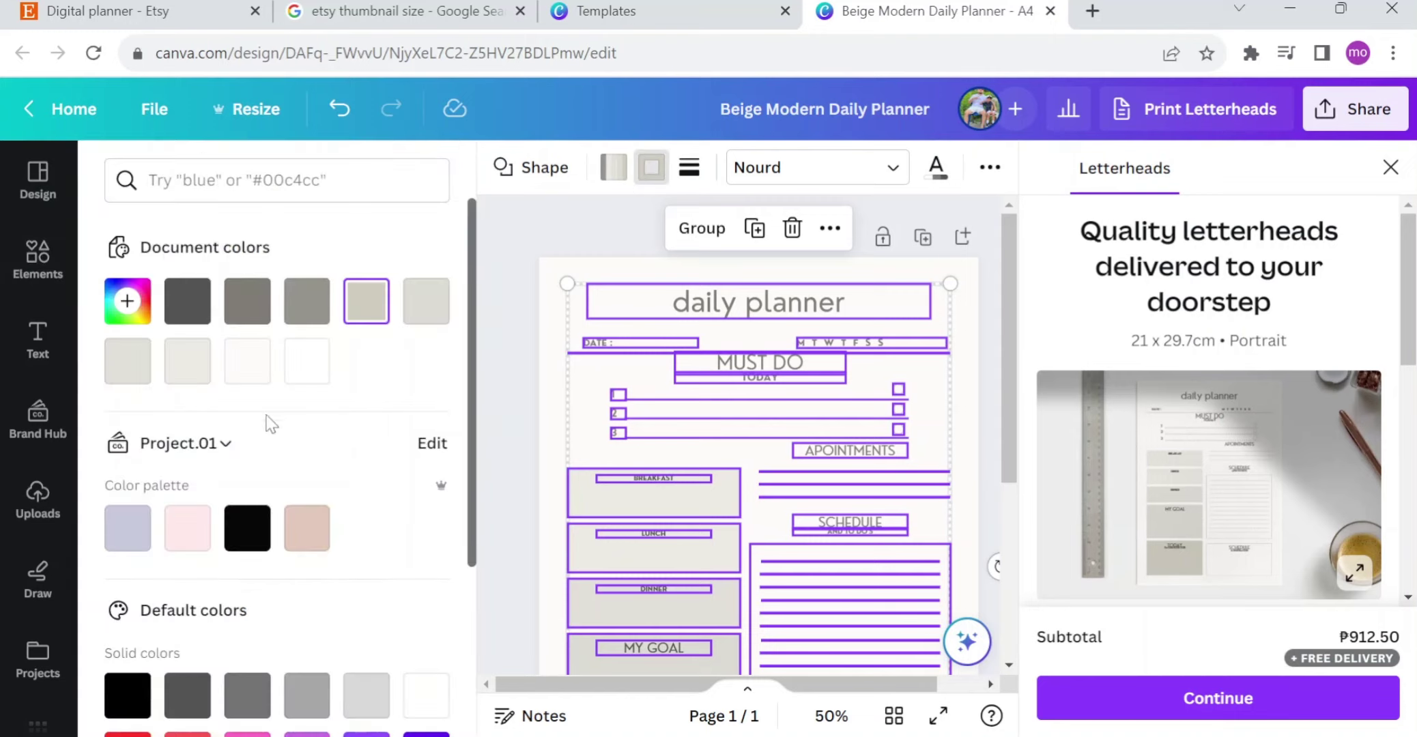
left_click(187, 528)
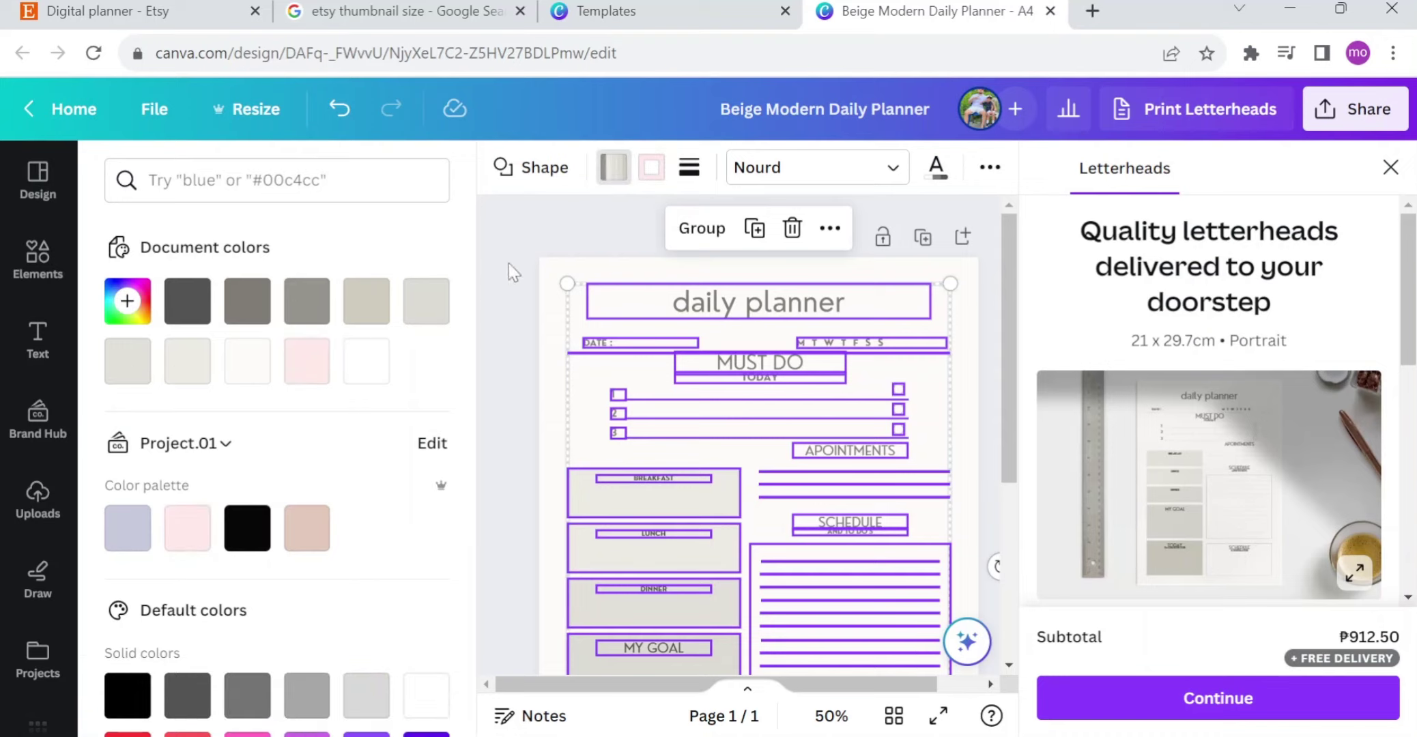
left_click(309, 375)
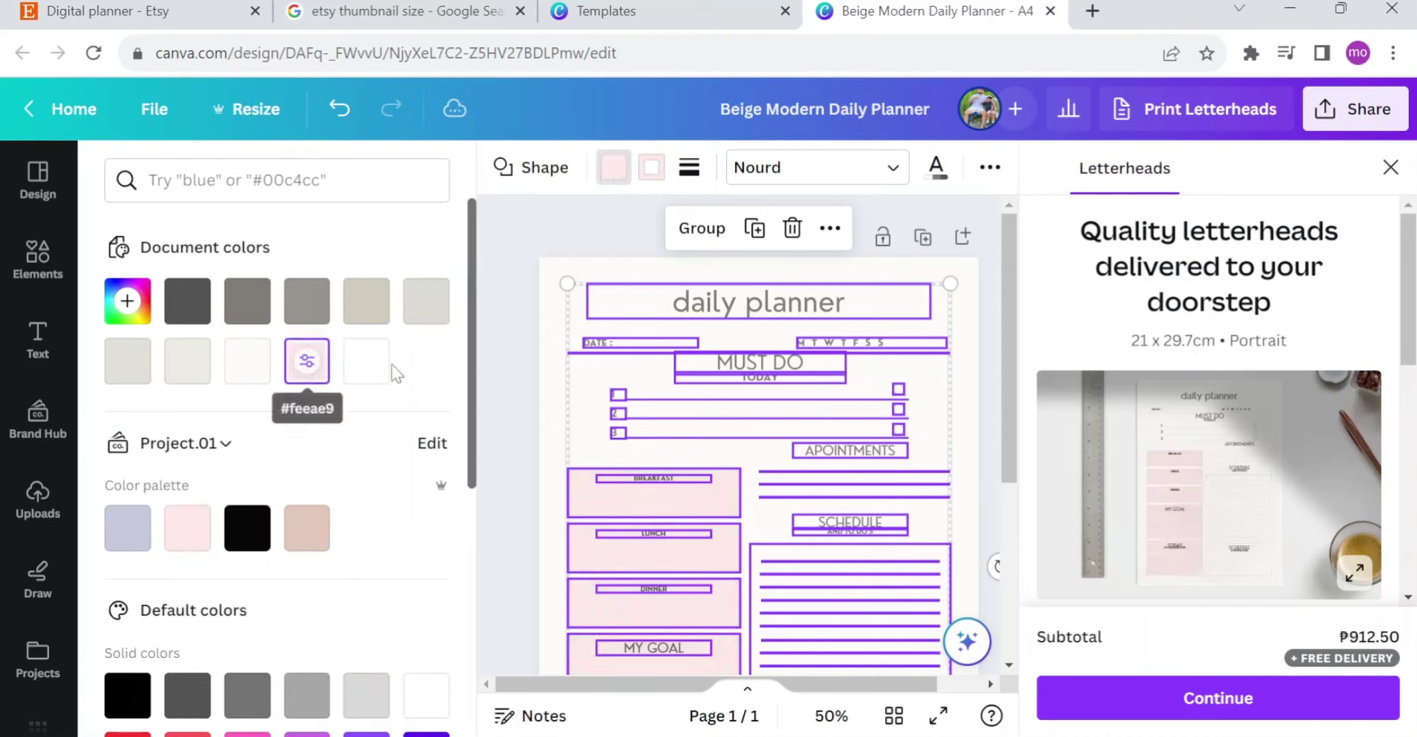
left_click(512, 396)
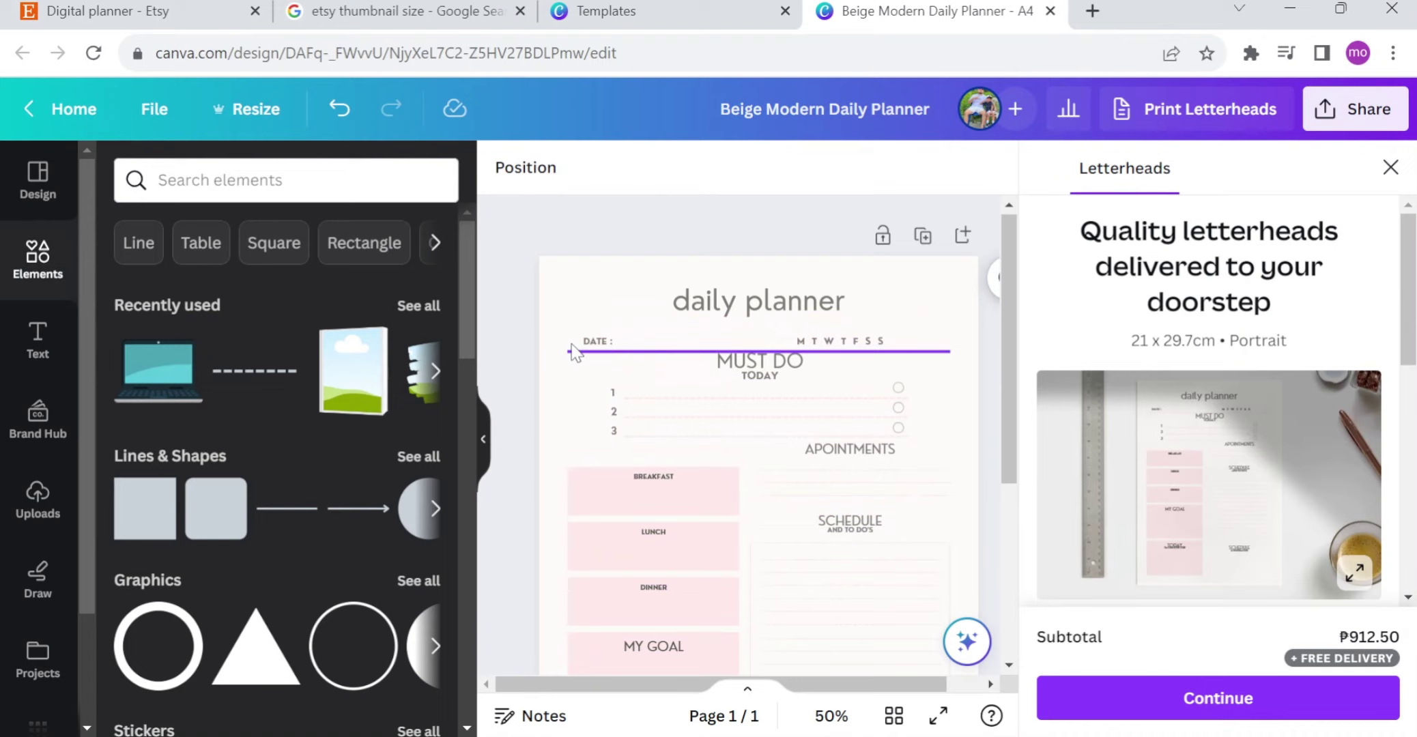
scroll(648, 355, "down", 5)
key("ctrl+minus")
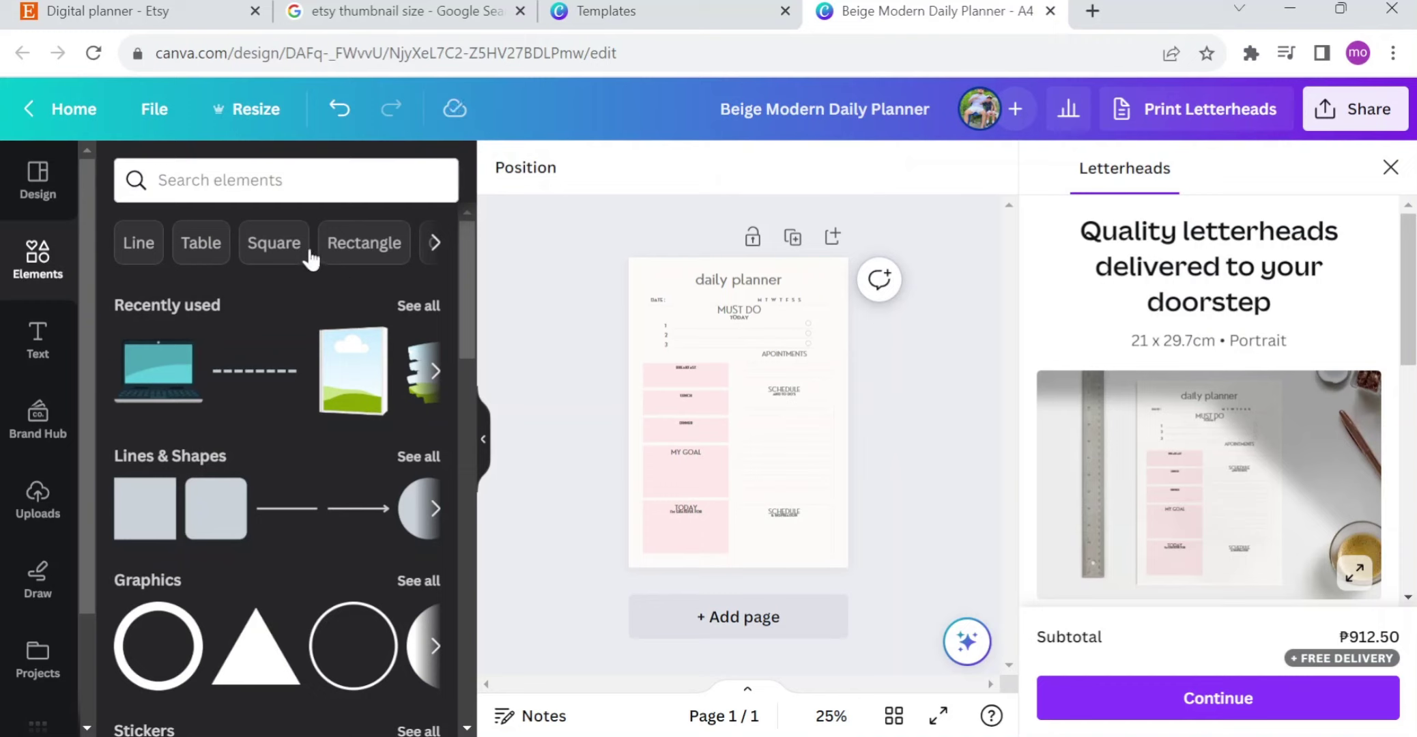
Step: Add a small stacked-books graphic from a 'book' search beside the Schedule box
left_click(277, 181)
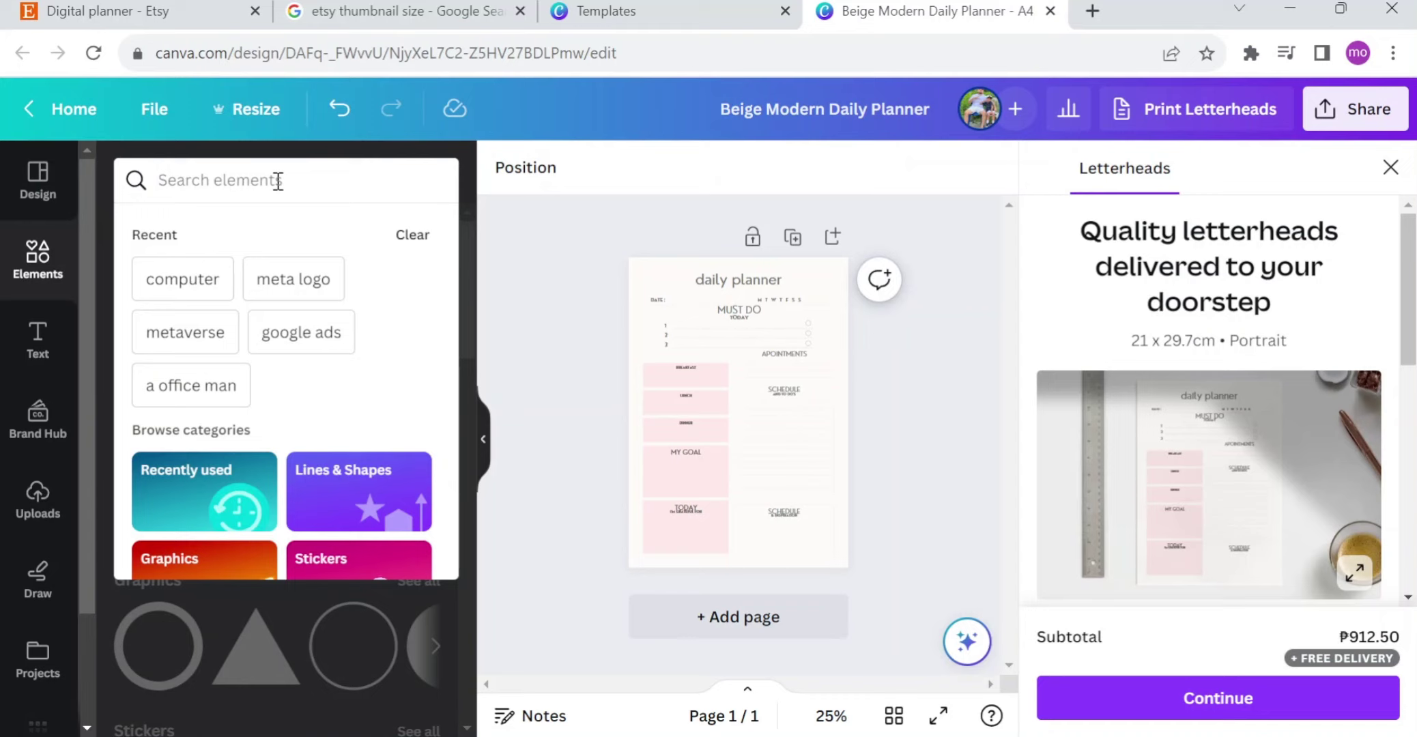
type("book")
key("Return")
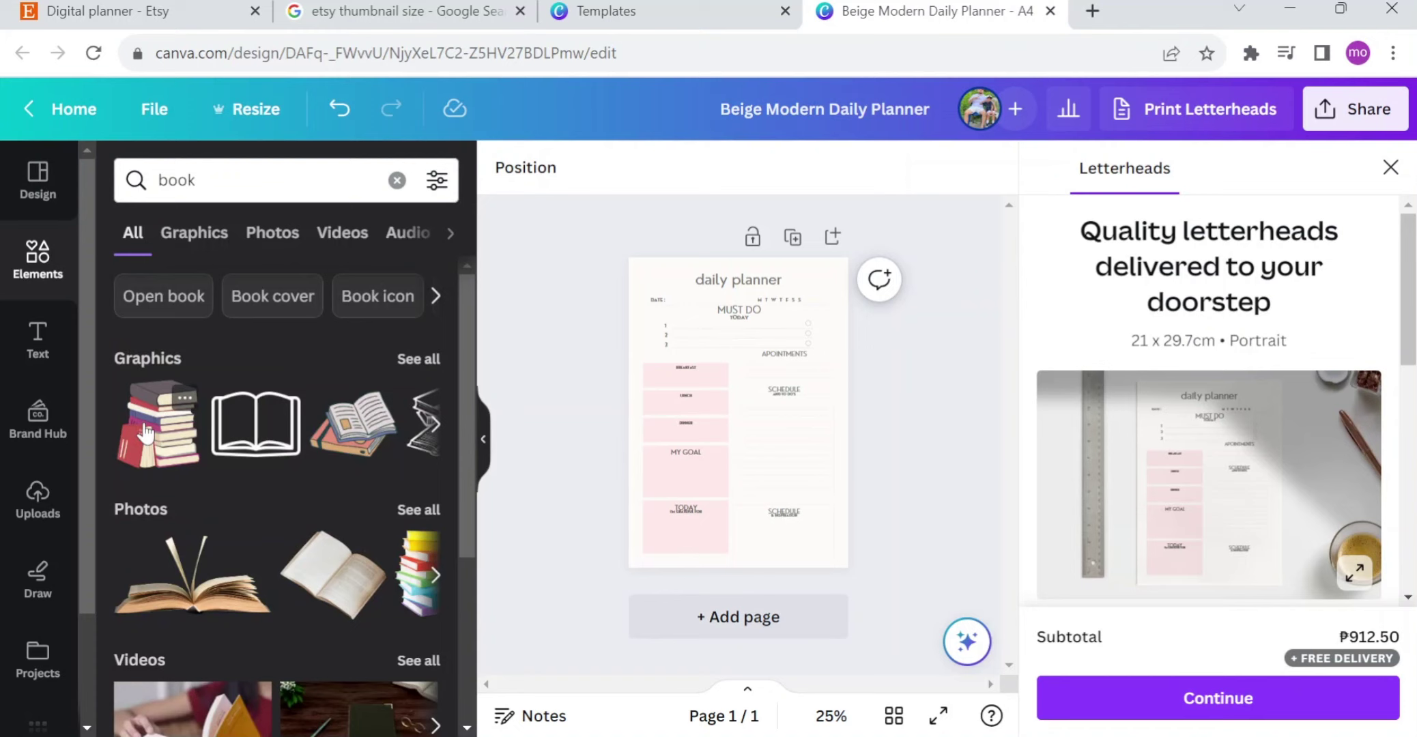
left_click(145, 432)
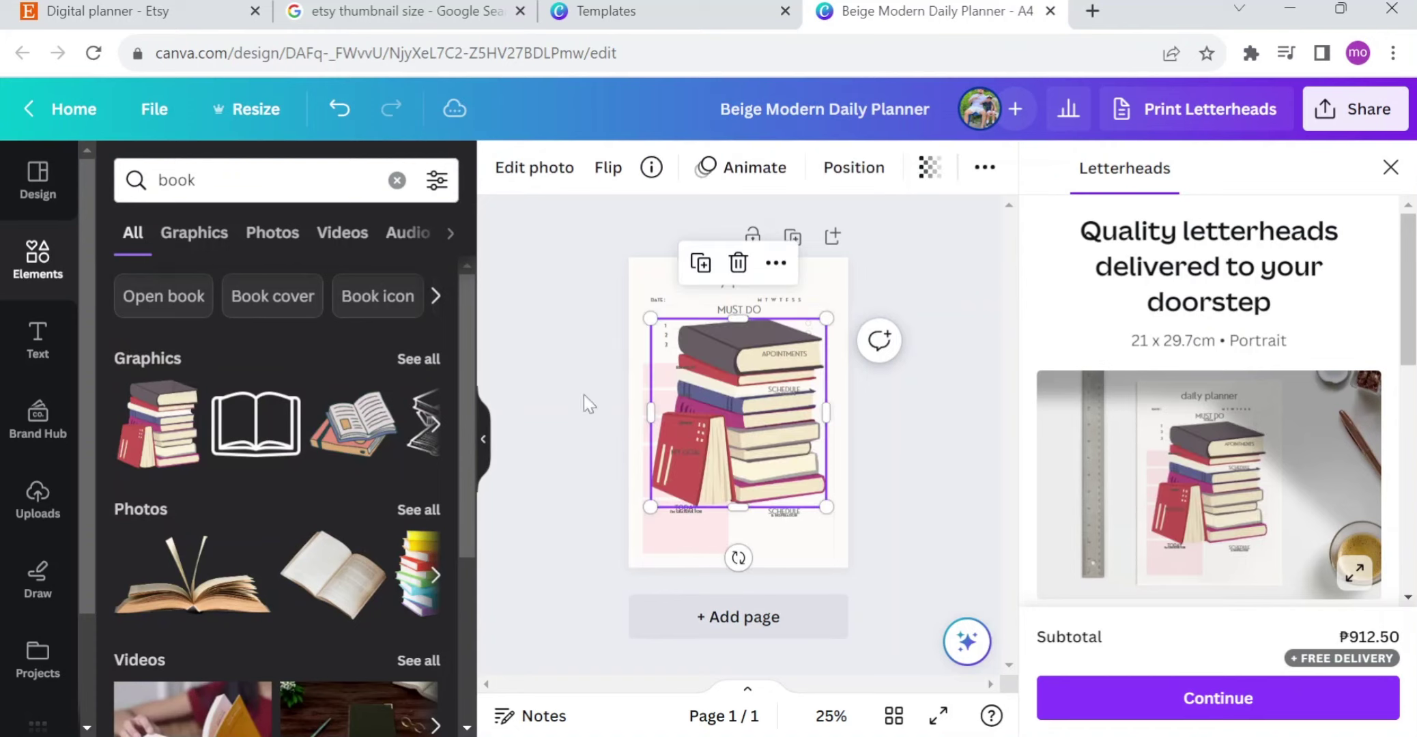
left_click_drag(749, 440, 719, 508)
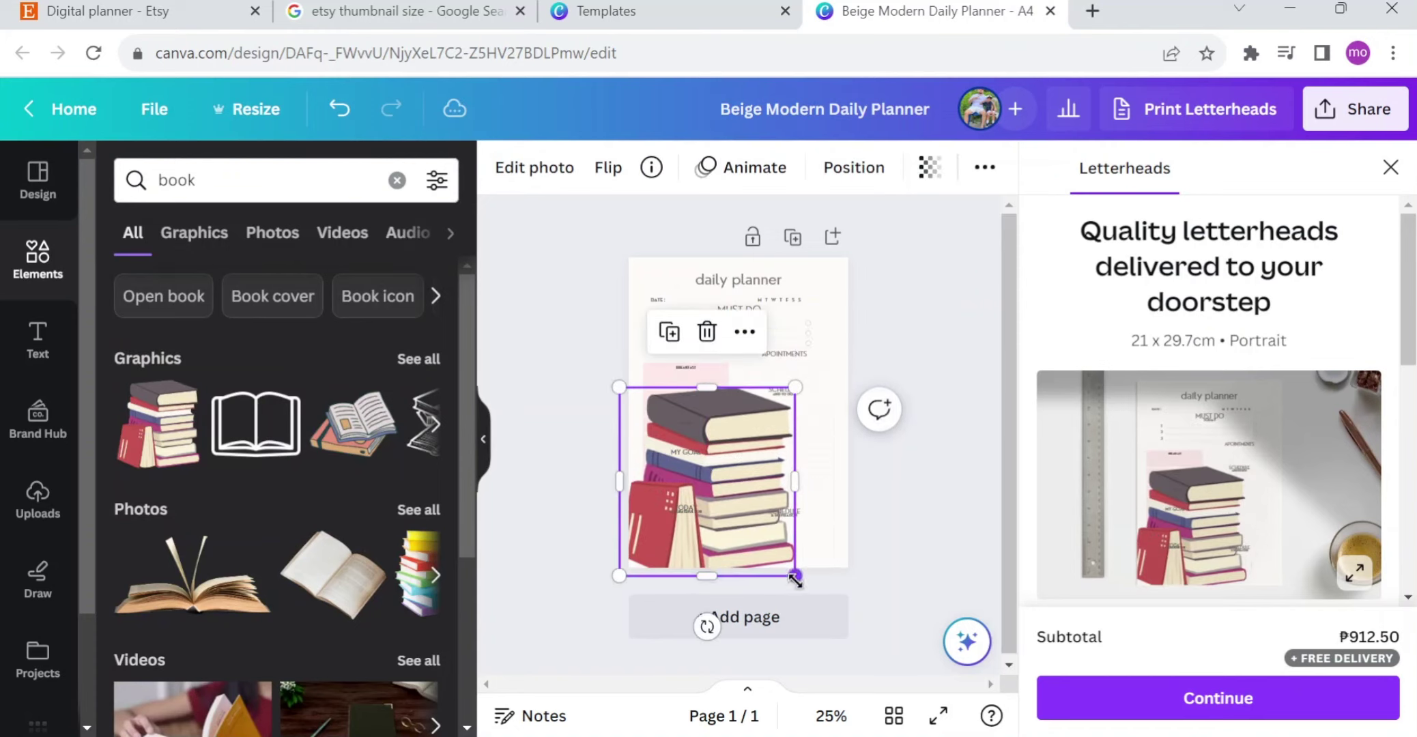
left_click_drag(790, 570, 711, 447)
scroll(682, 423, "up", 3)
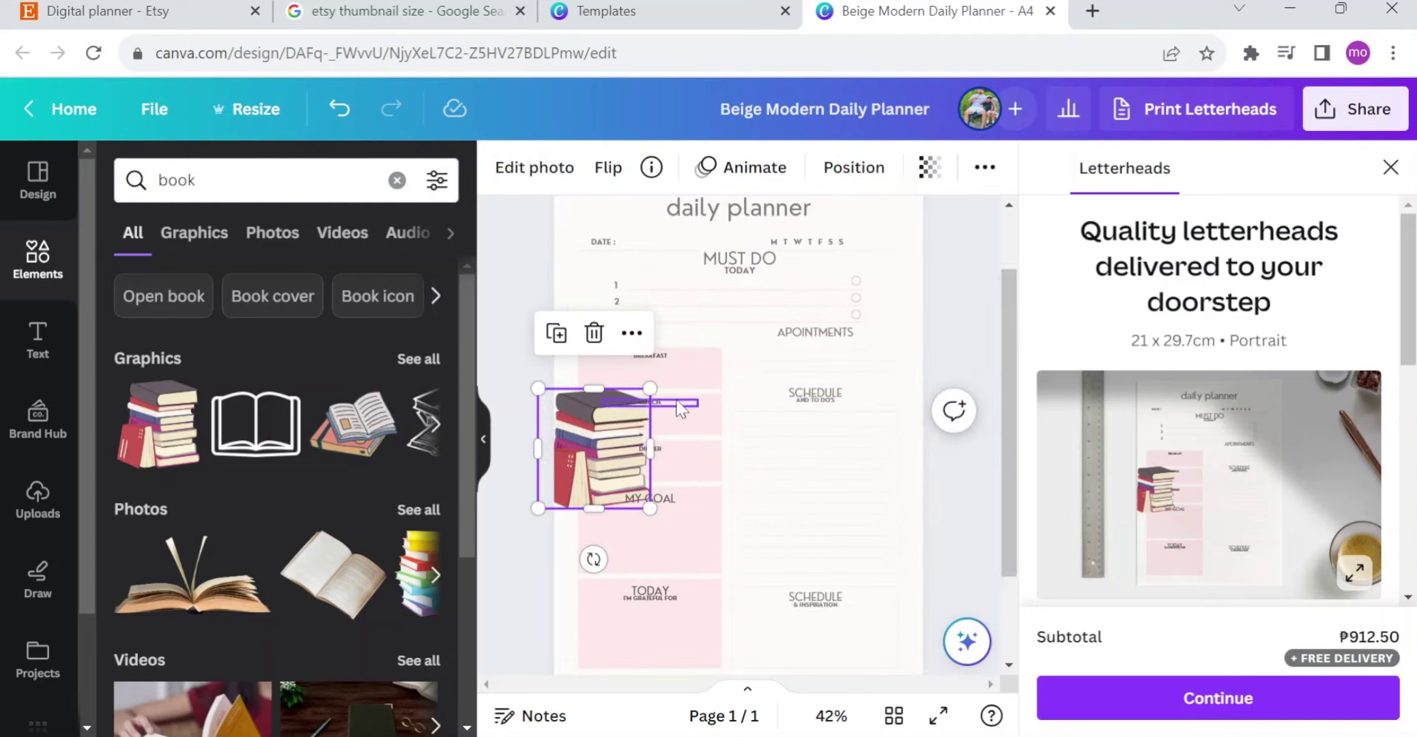
left_click_drag(622, 420, 811, 445)
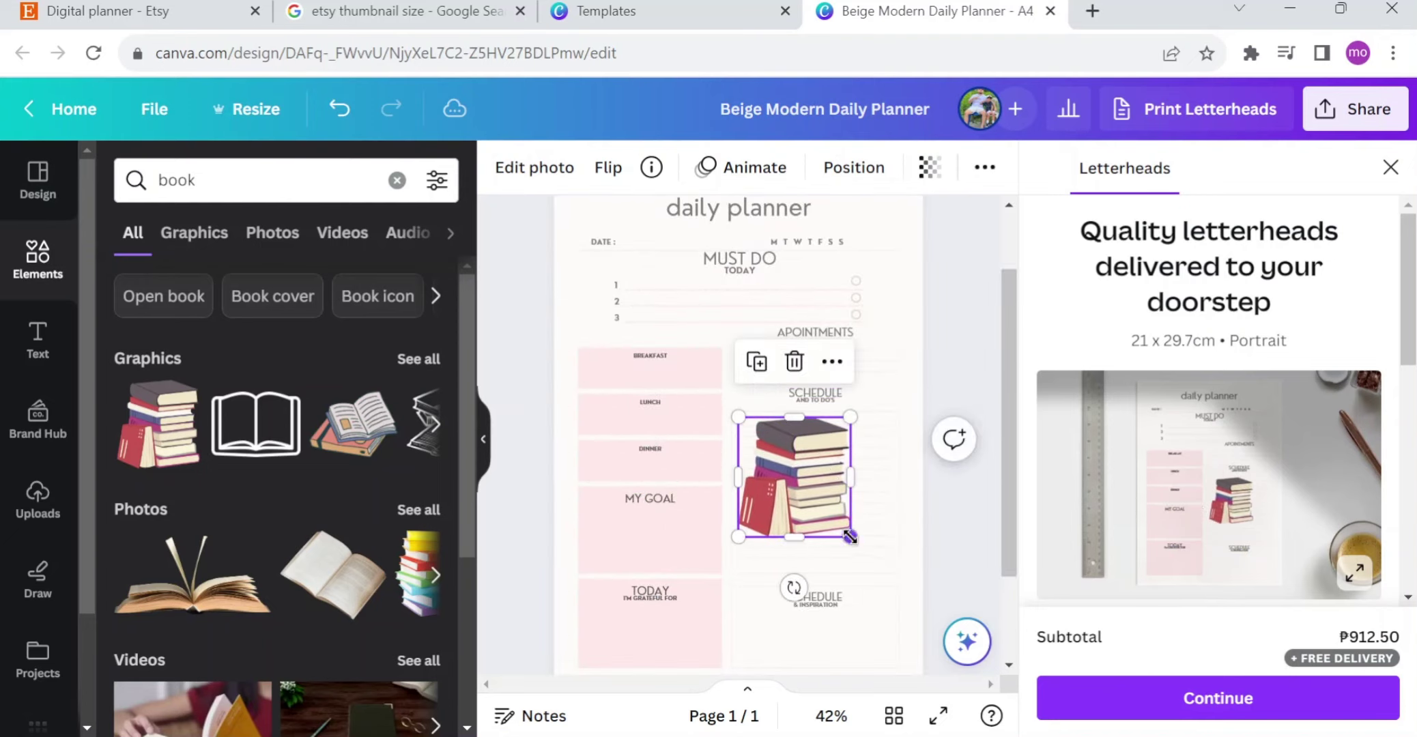
left_click_drag(845, 538, 816, 495)
left_click_drag(801, 455, 805, 529)
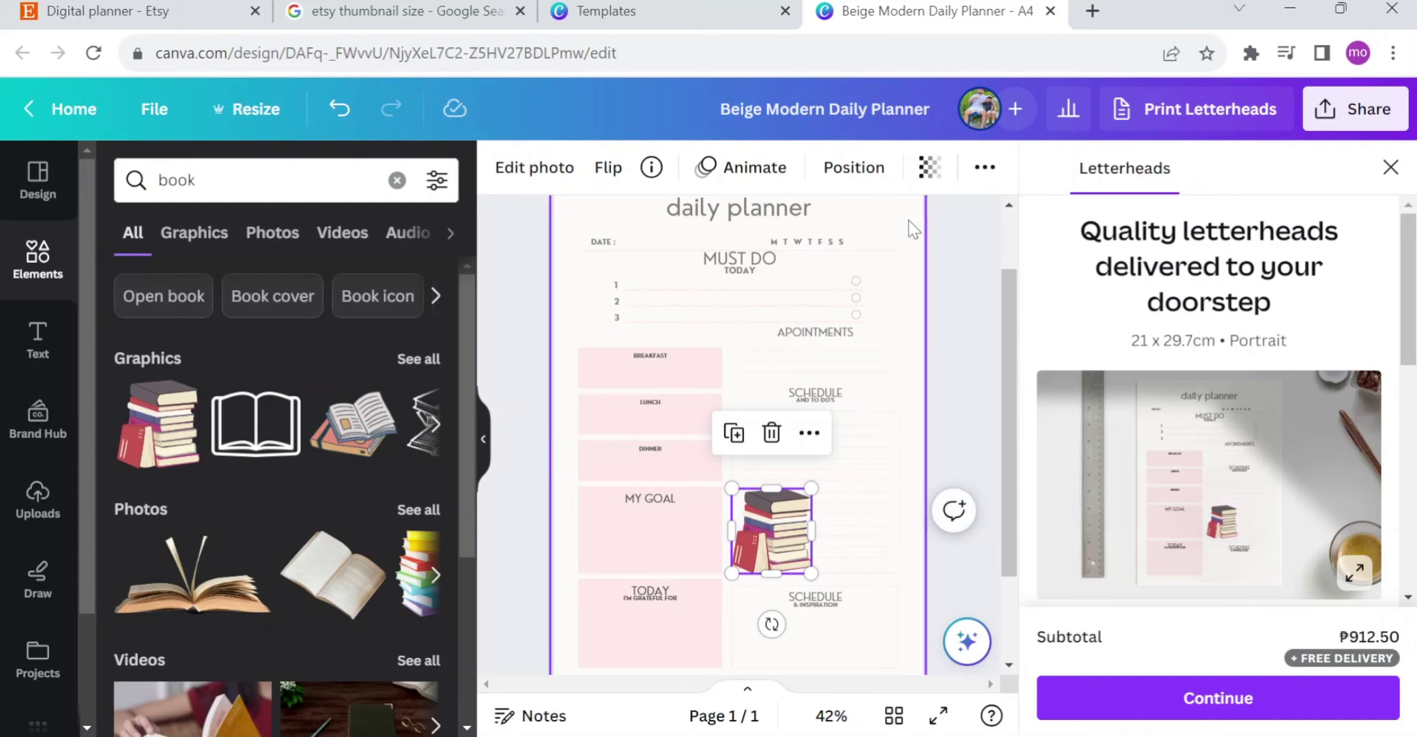
Step: Set the books graphic's transparency to about 82, then return to the Etsy results
left_click(930, 168)
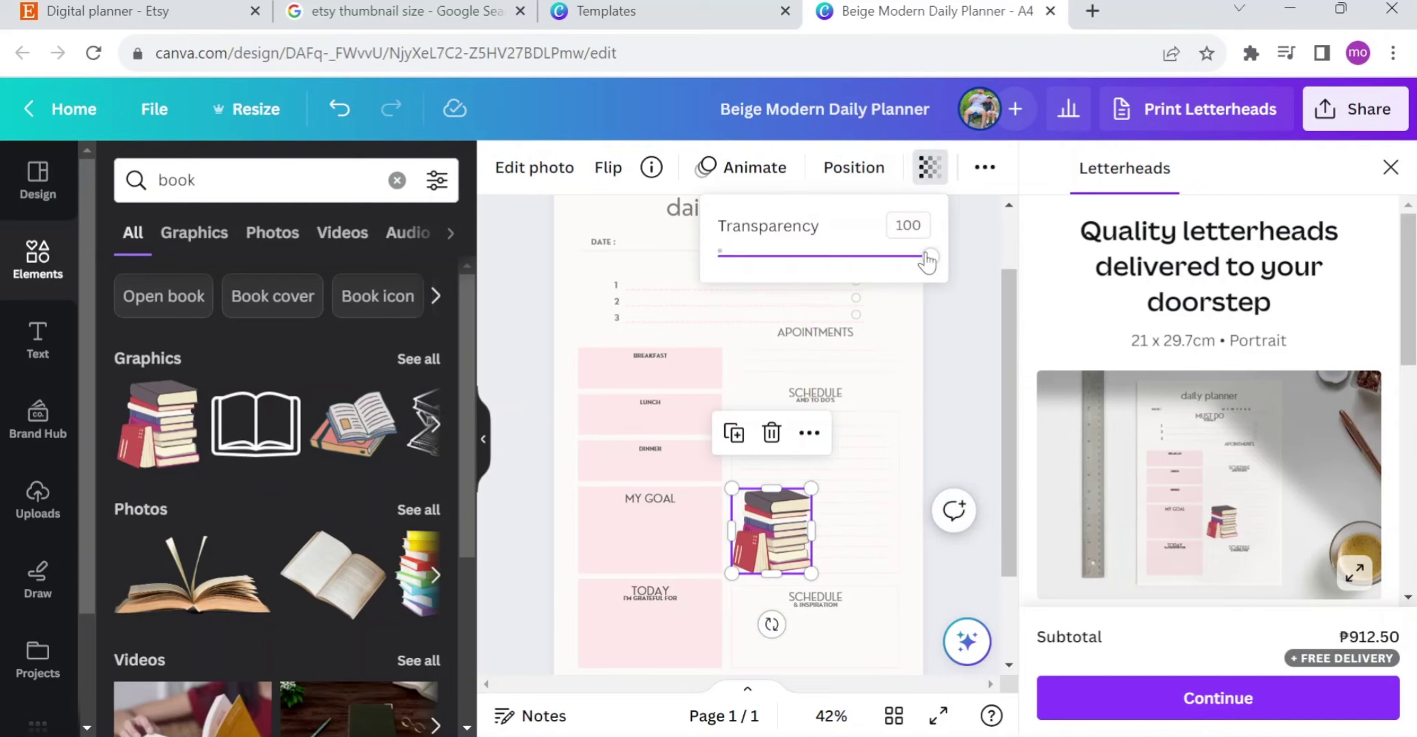
left_click_drag(928, 256, 891, 258)
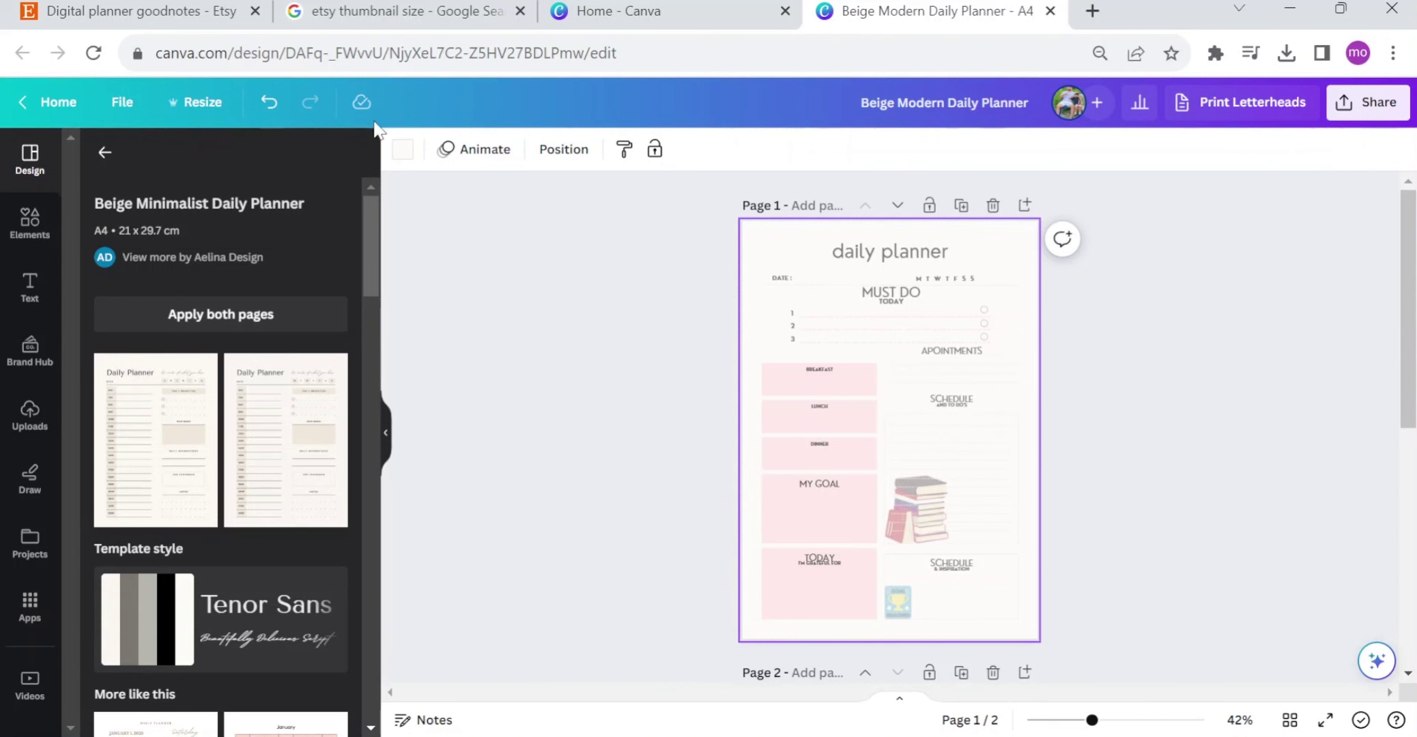
left_click(183, 10)
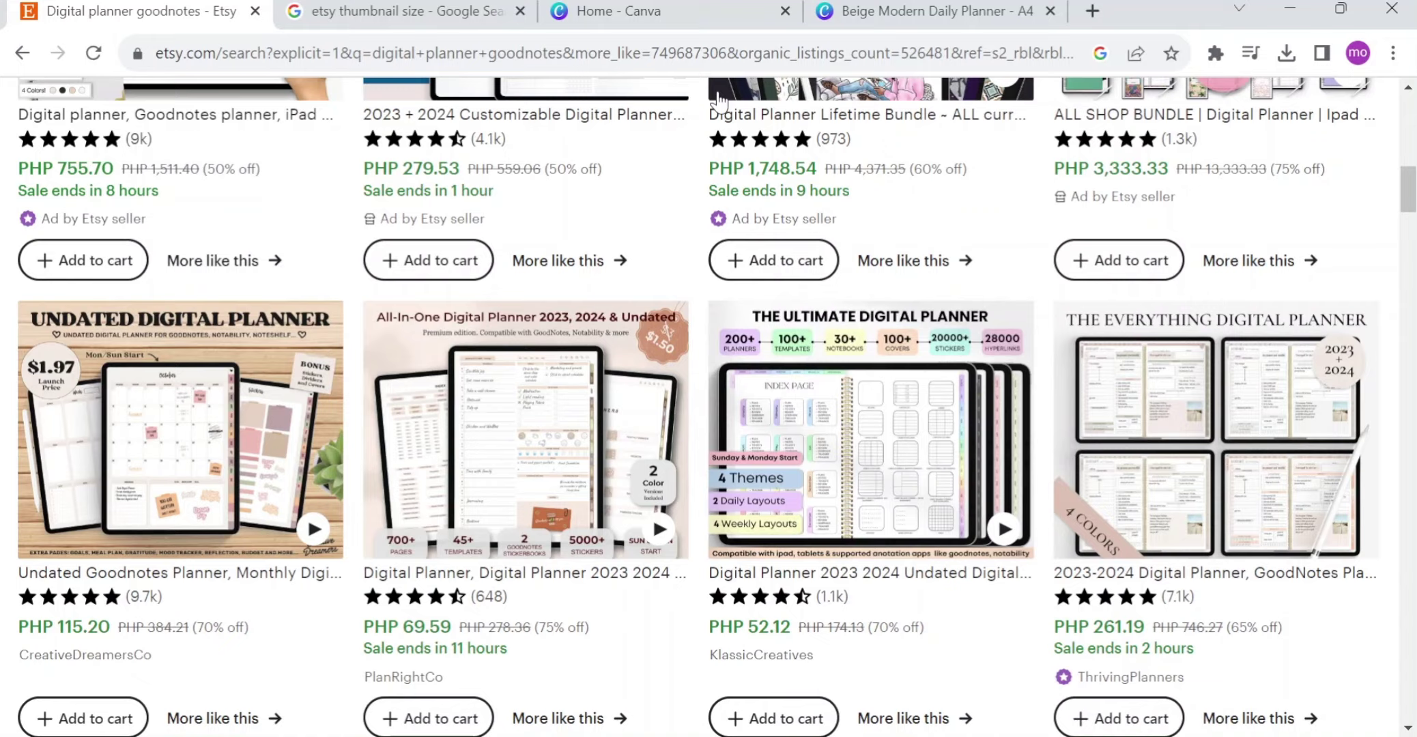
Step: Start a custom-size Canva design, checking Etsy's recommended 570 × 456 px thumbnail size
left_click(680, 5)
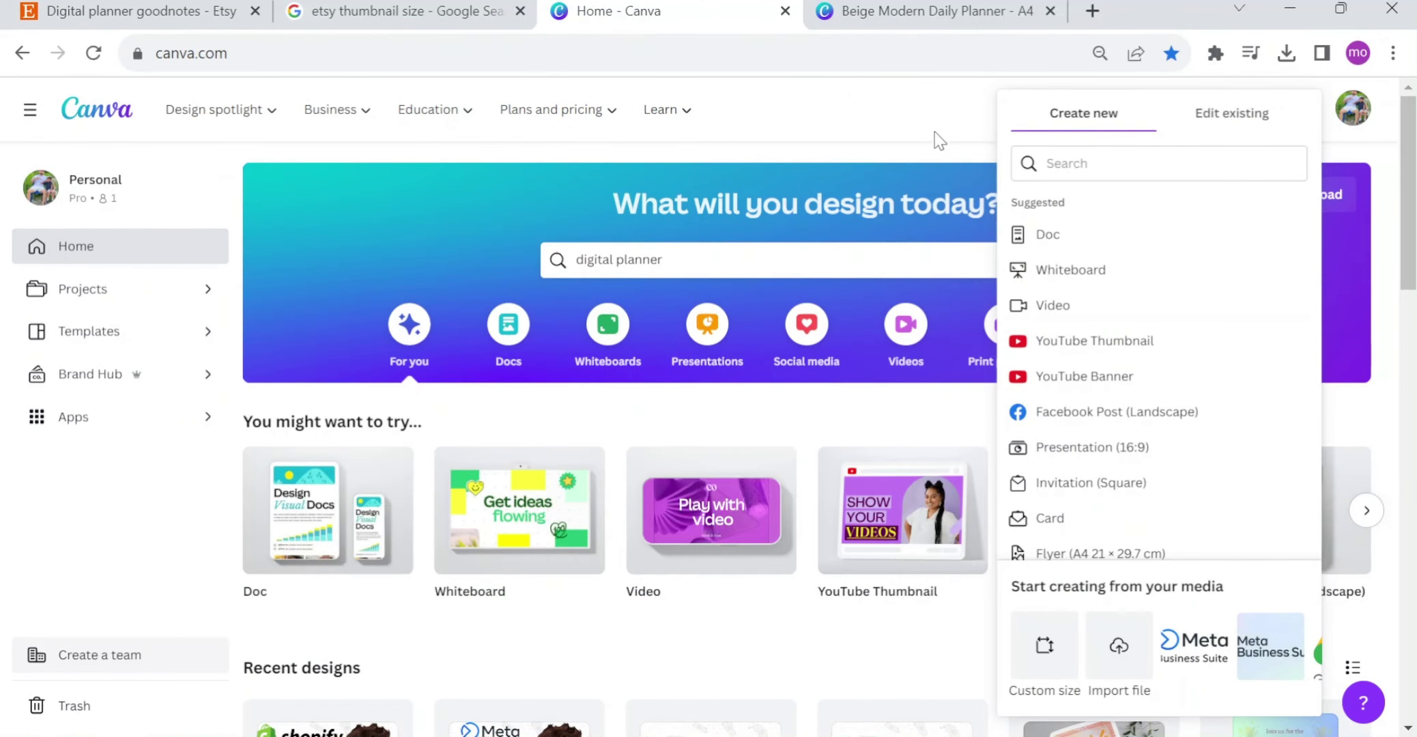
left_click(1069, 154)
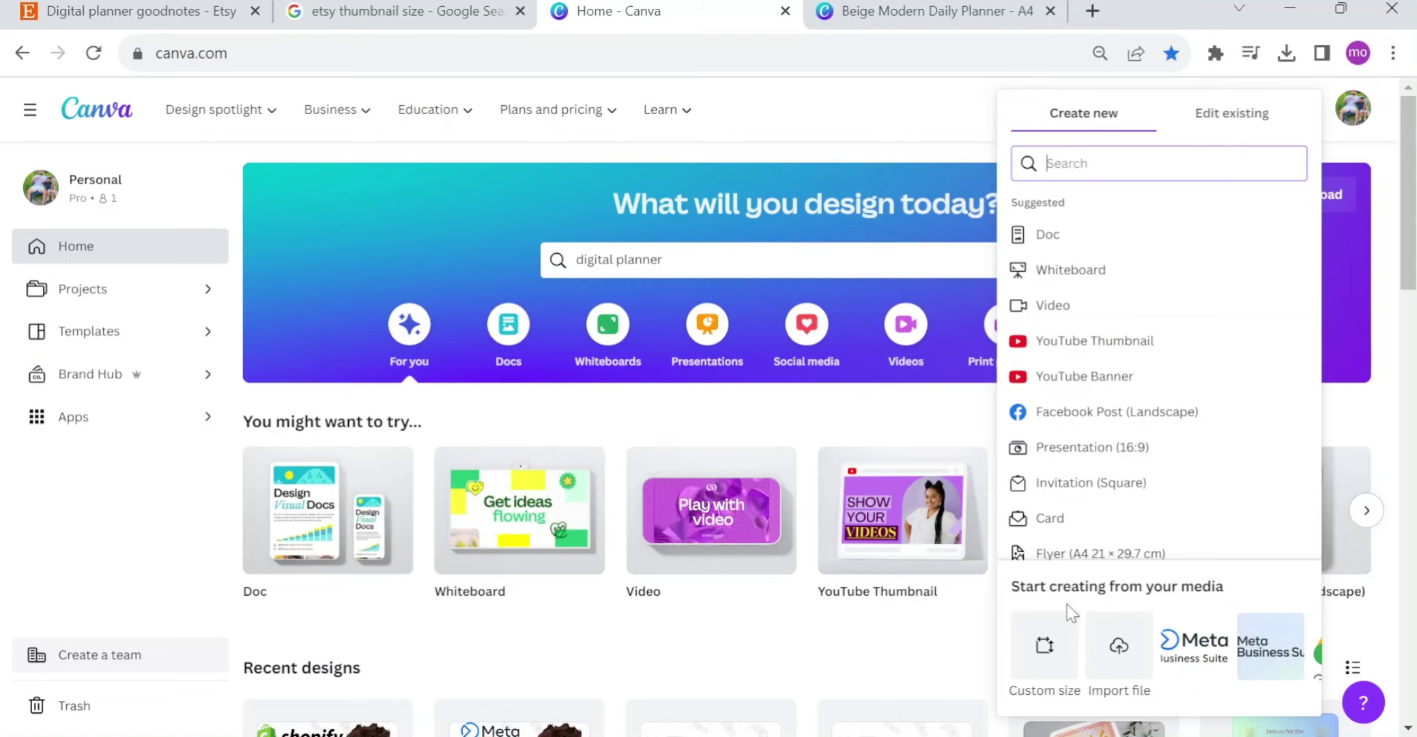
left_click(1041, 652)
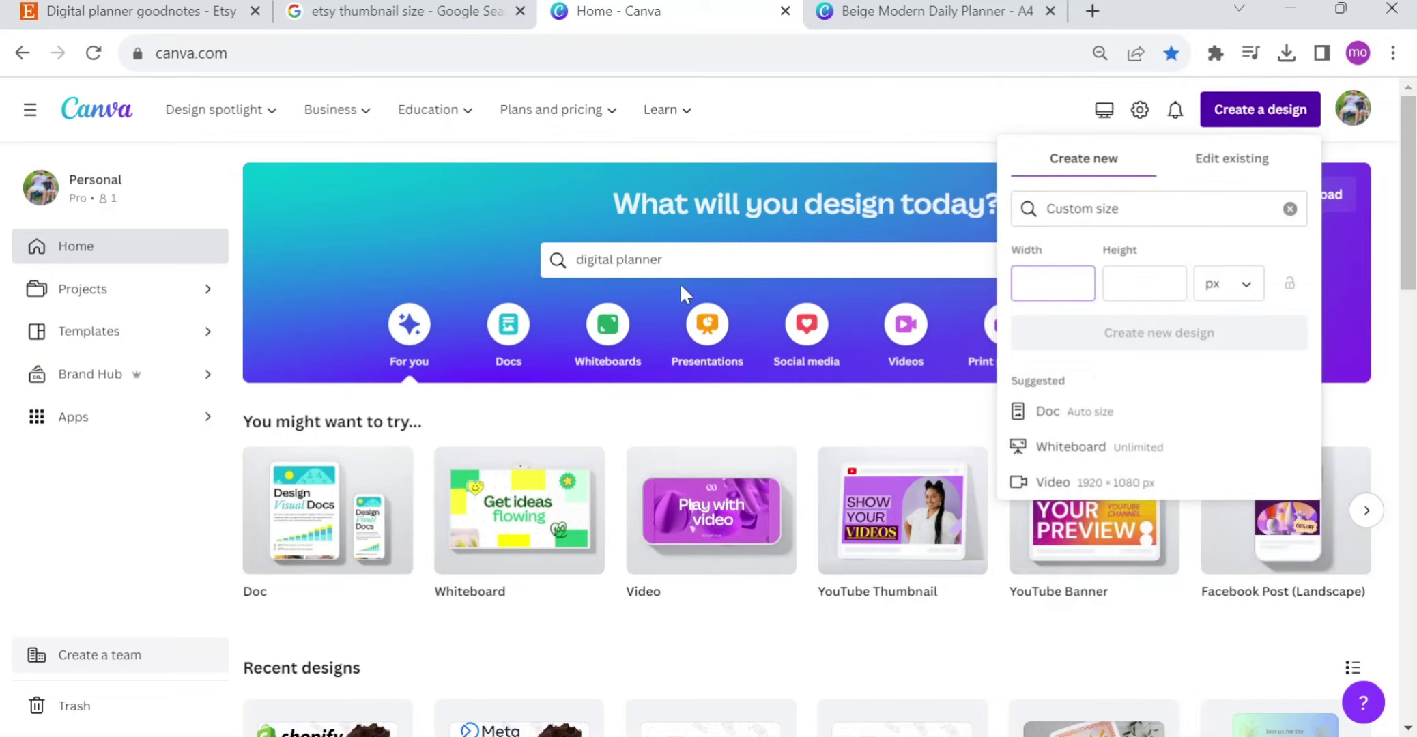
left_click(436, 12)
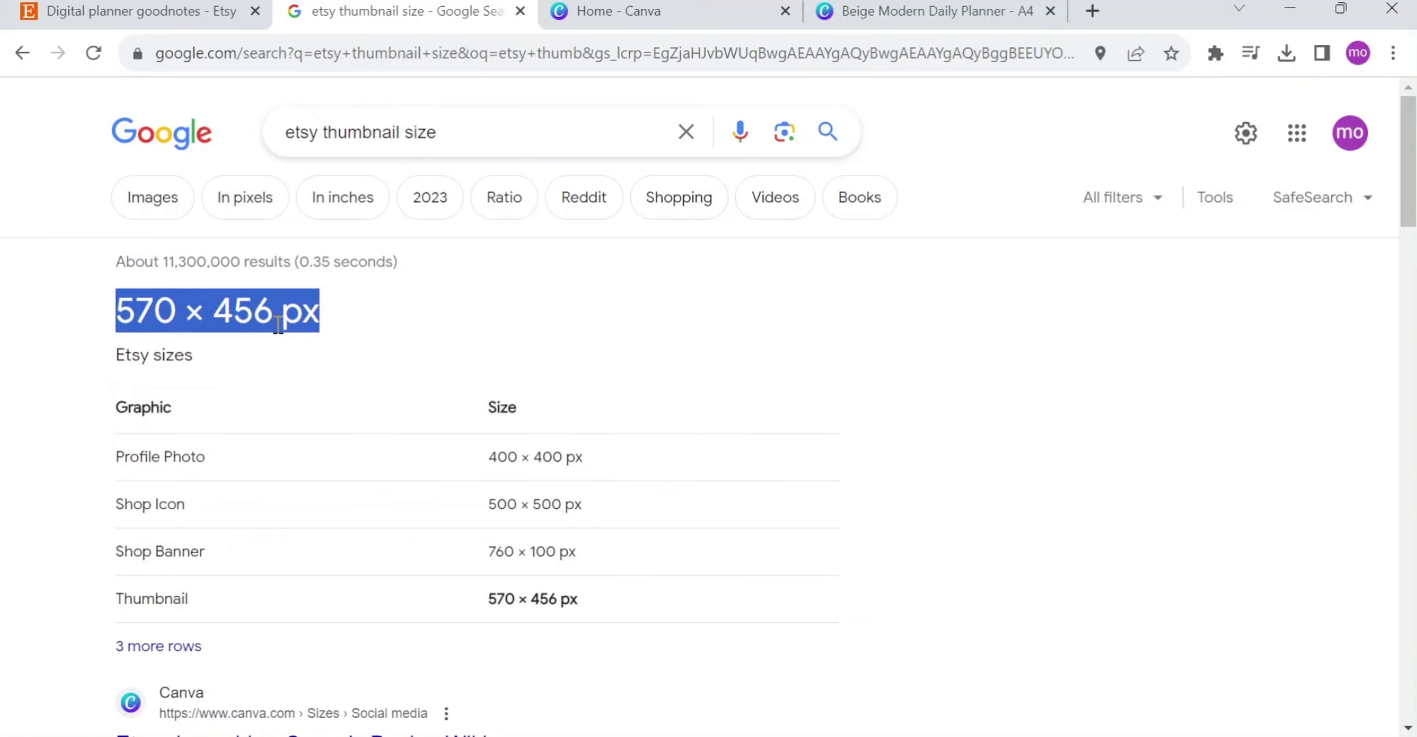
left_click(549, 7)
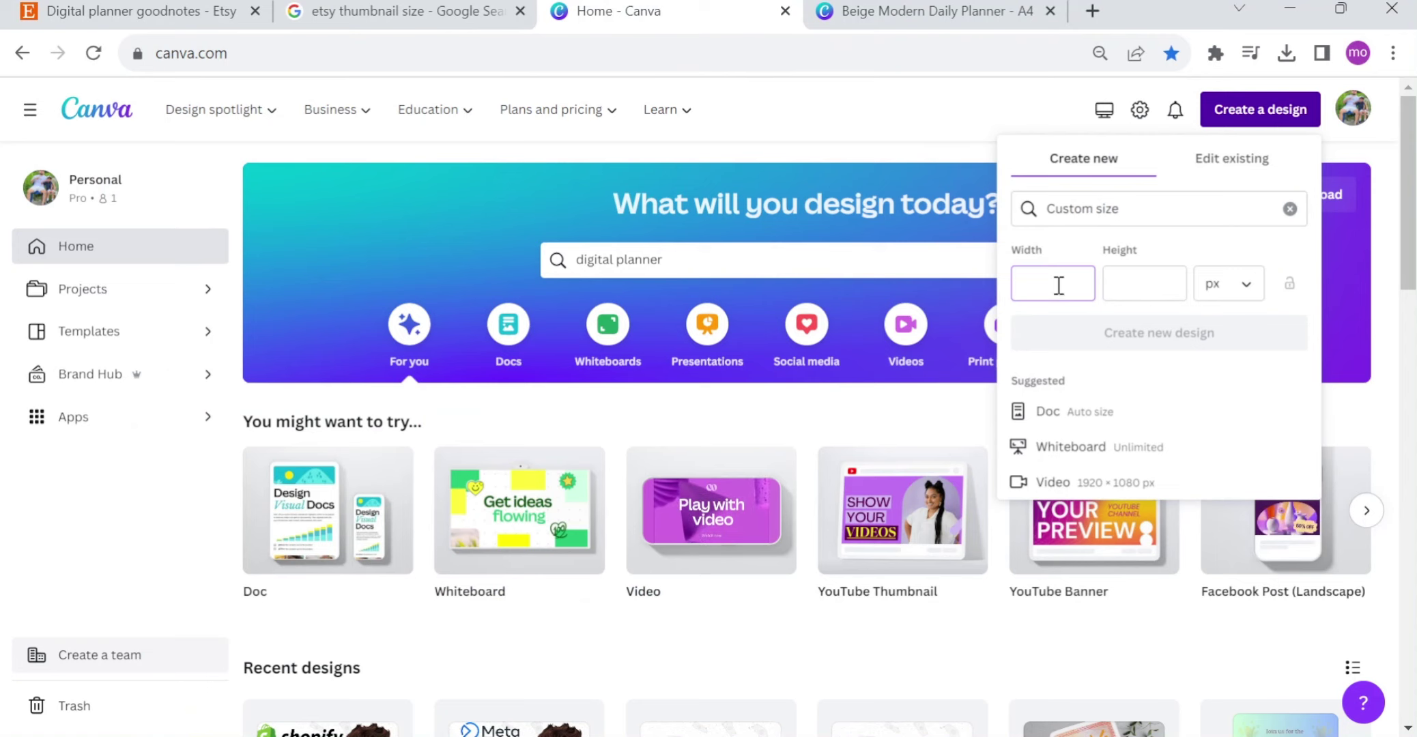
key("ctrl+shift+Tab")
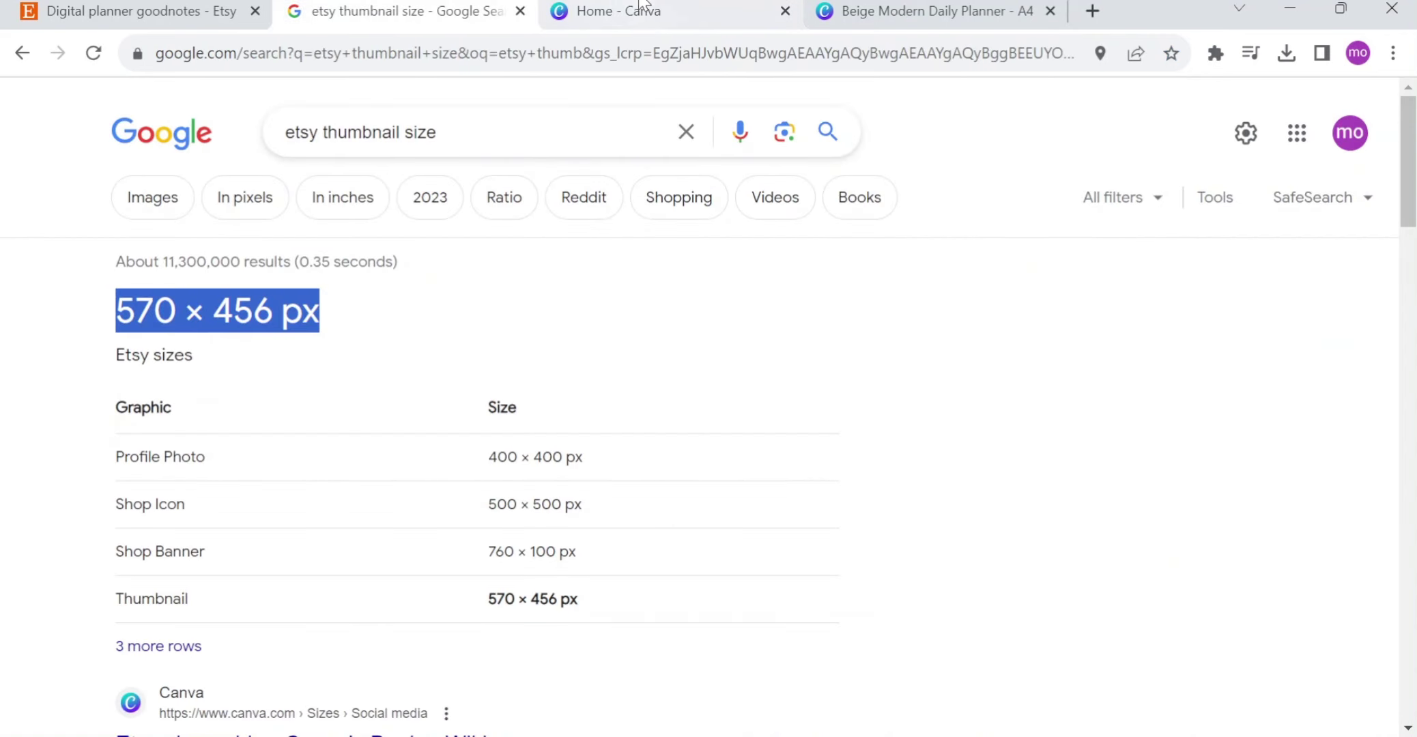
left_click(642, 8)
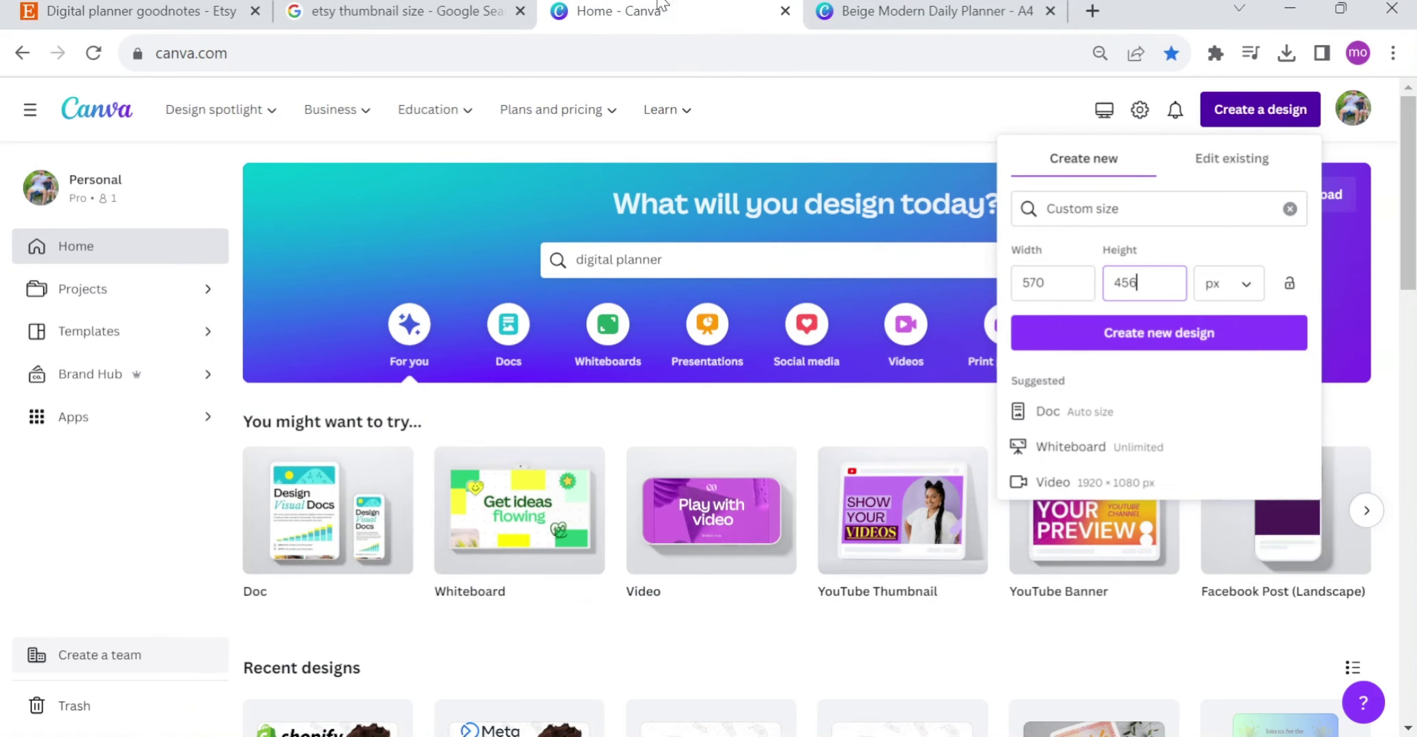
Step: Create the blank 570 × 456 px design, show its Text options, and go back to Etsy
left_click(1131, 342)
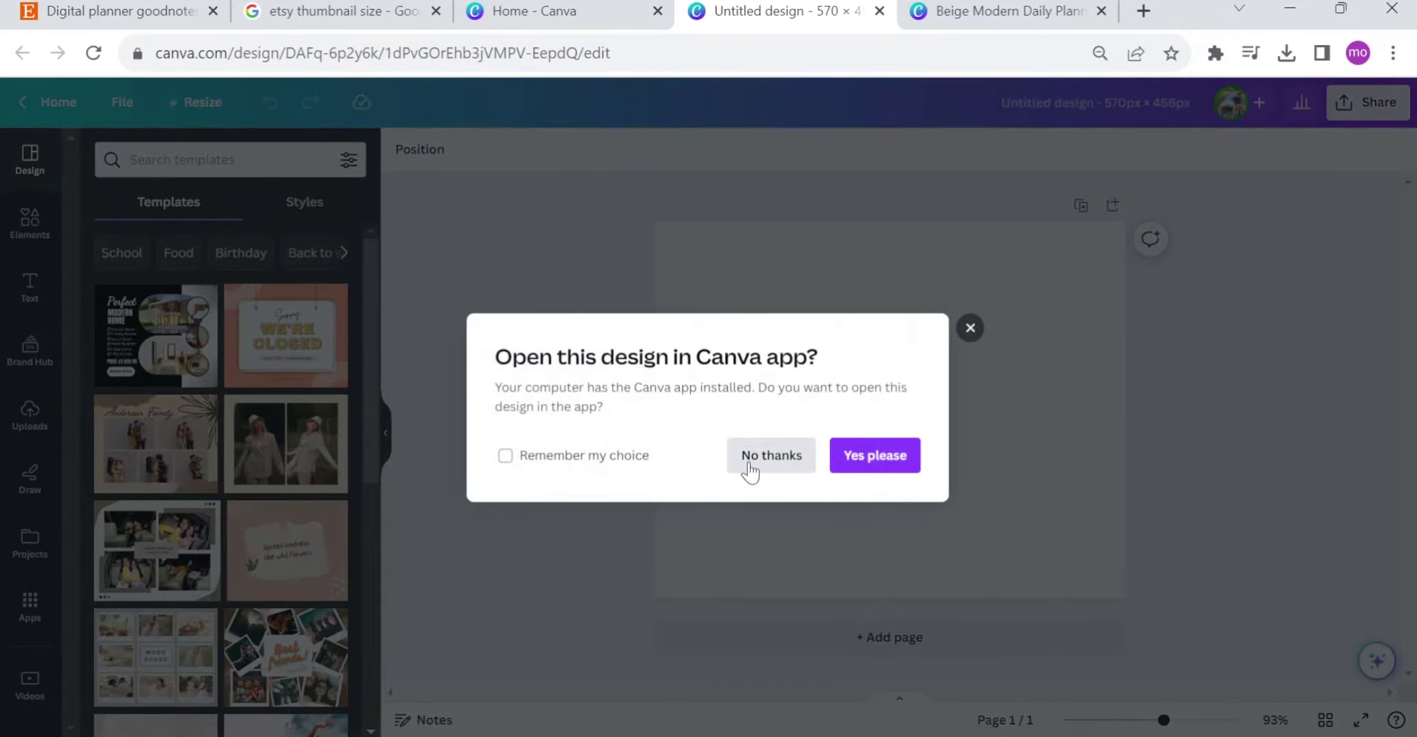
left_click(747, 464)
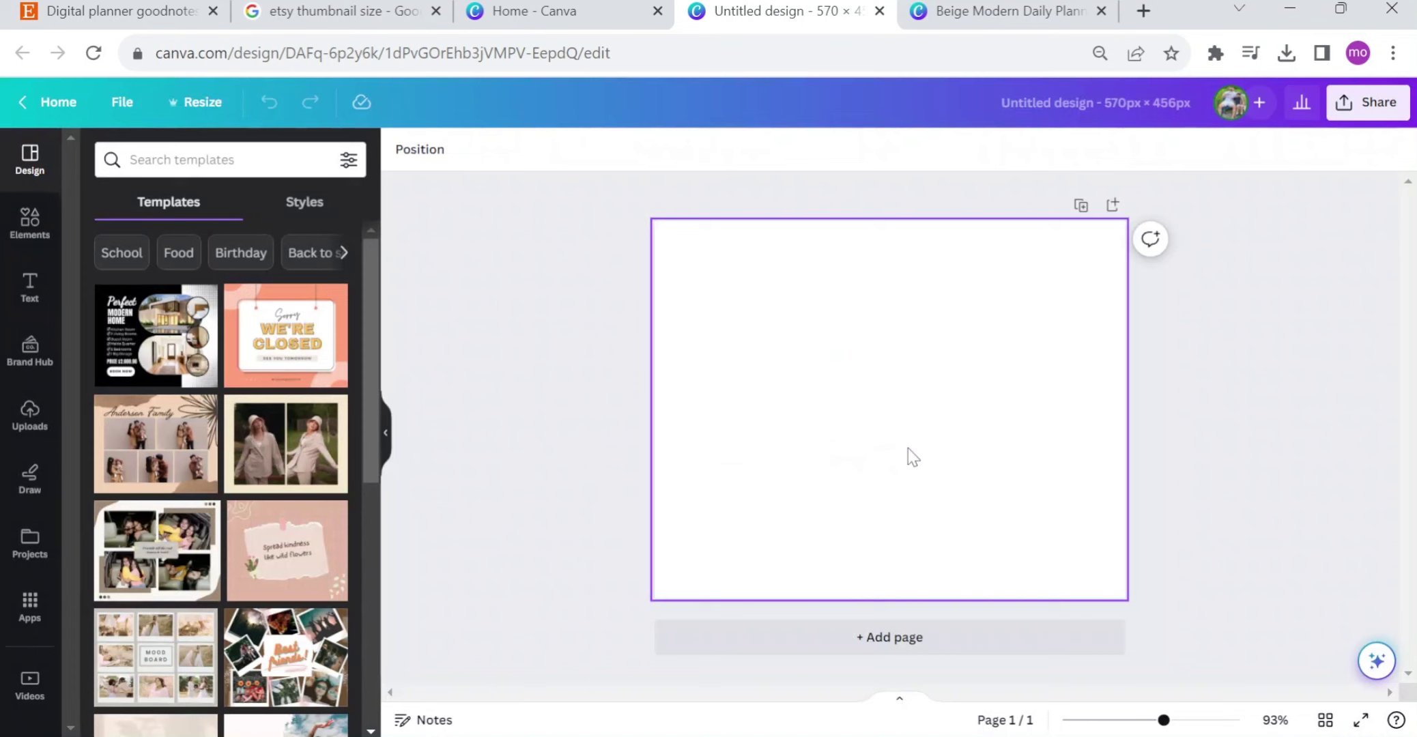
left_click(29, 287)
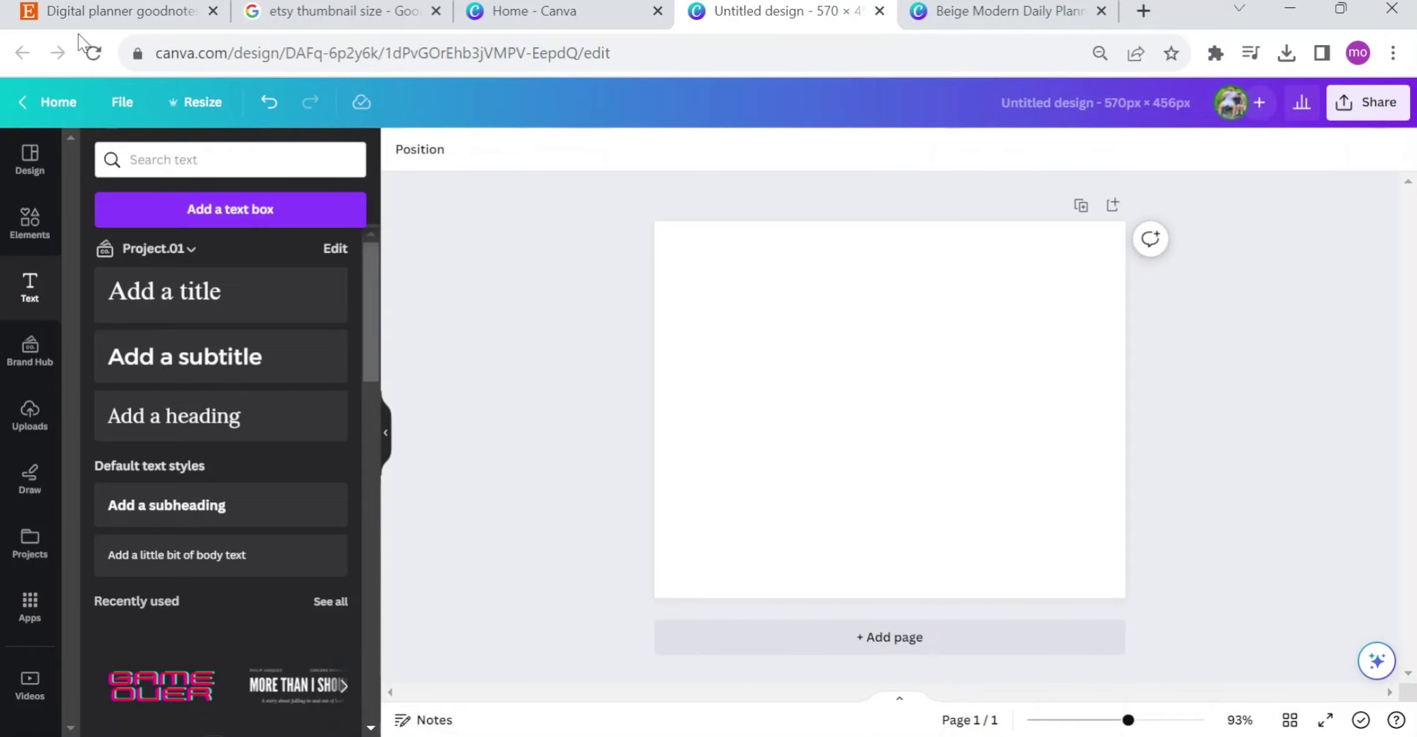
left_click(130, 6)
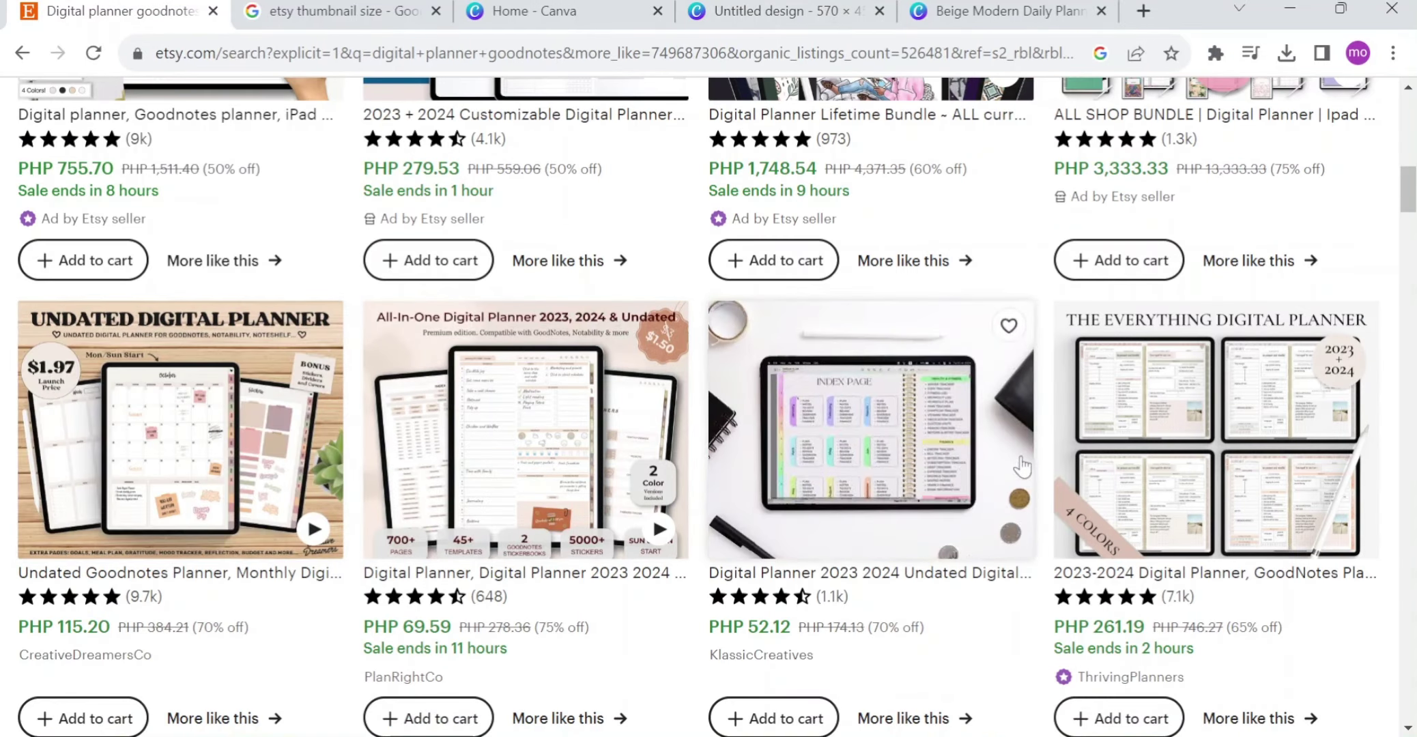
scroll(887, 546, "down", 4)
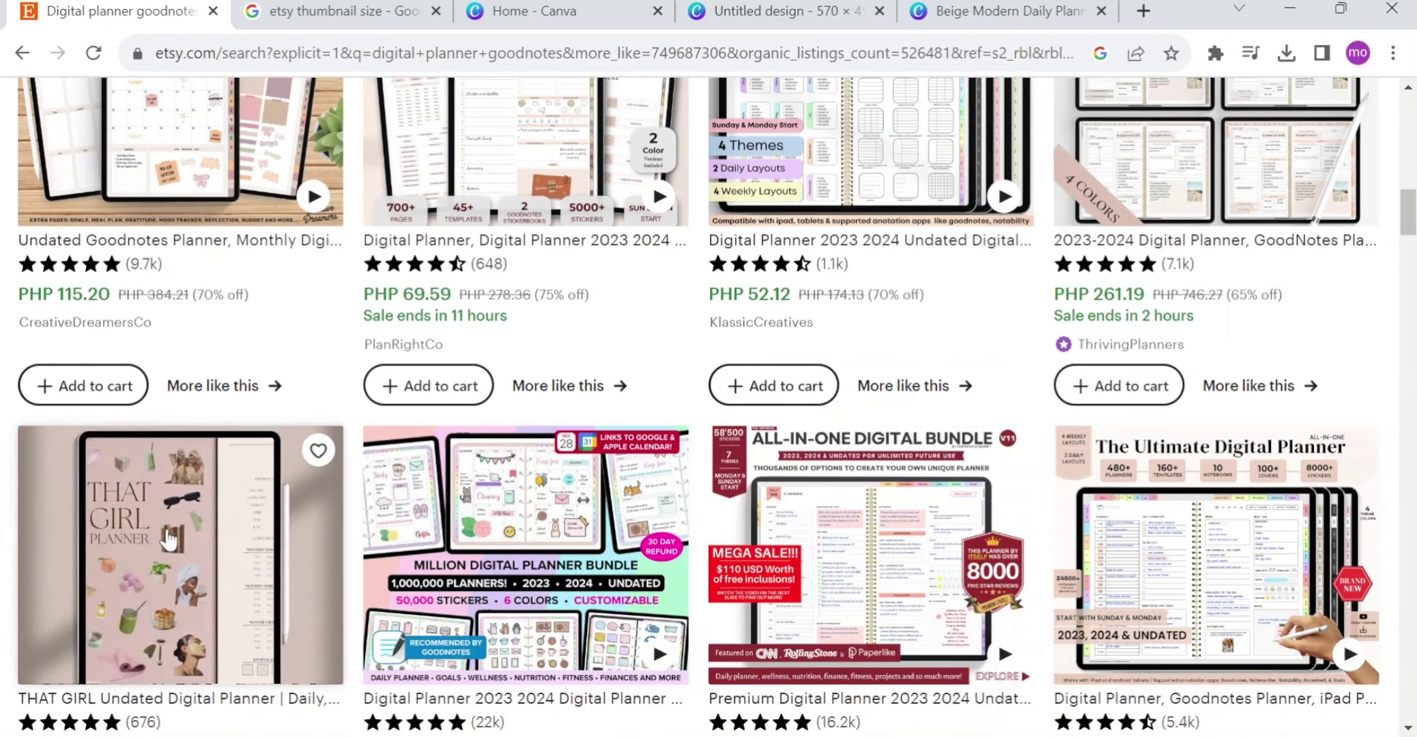
scroll(1202, 522, "down", 7)
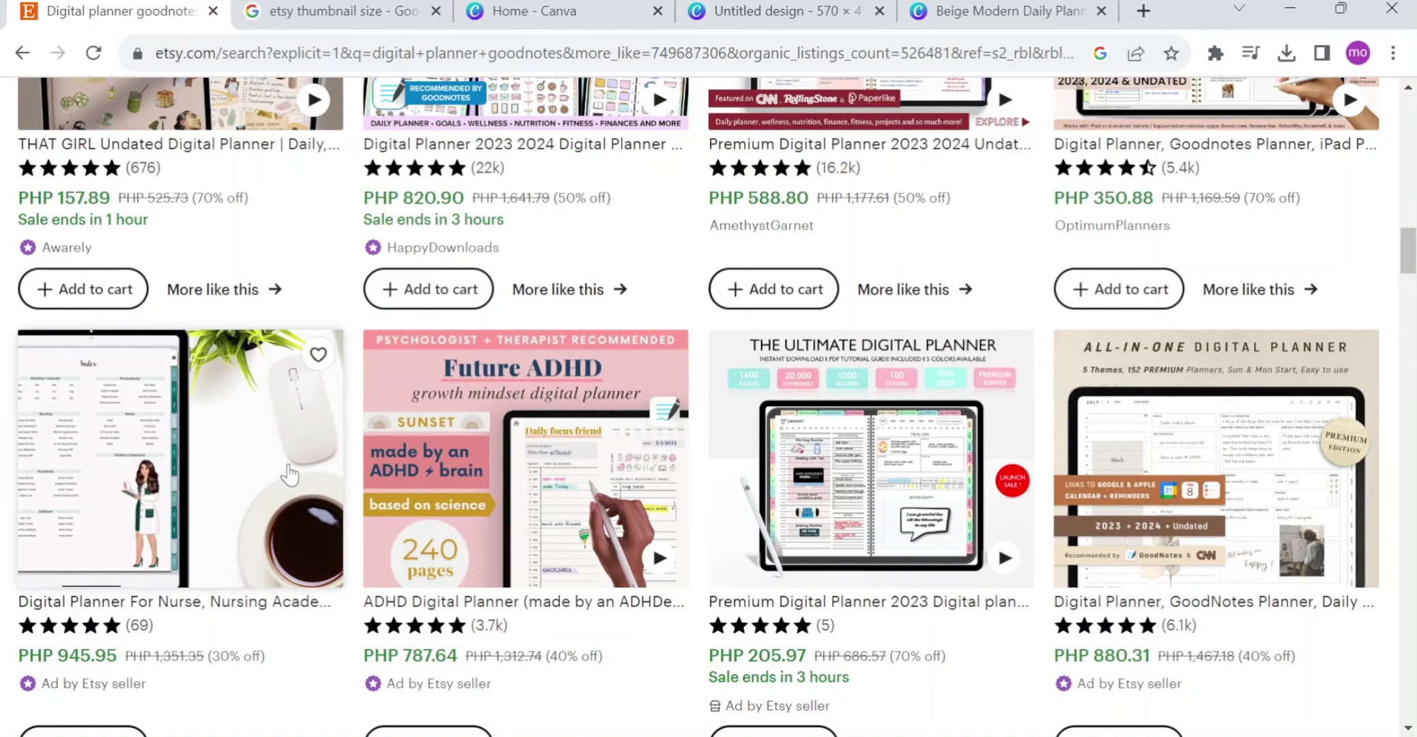
scroll(313, 464, "down", 3)
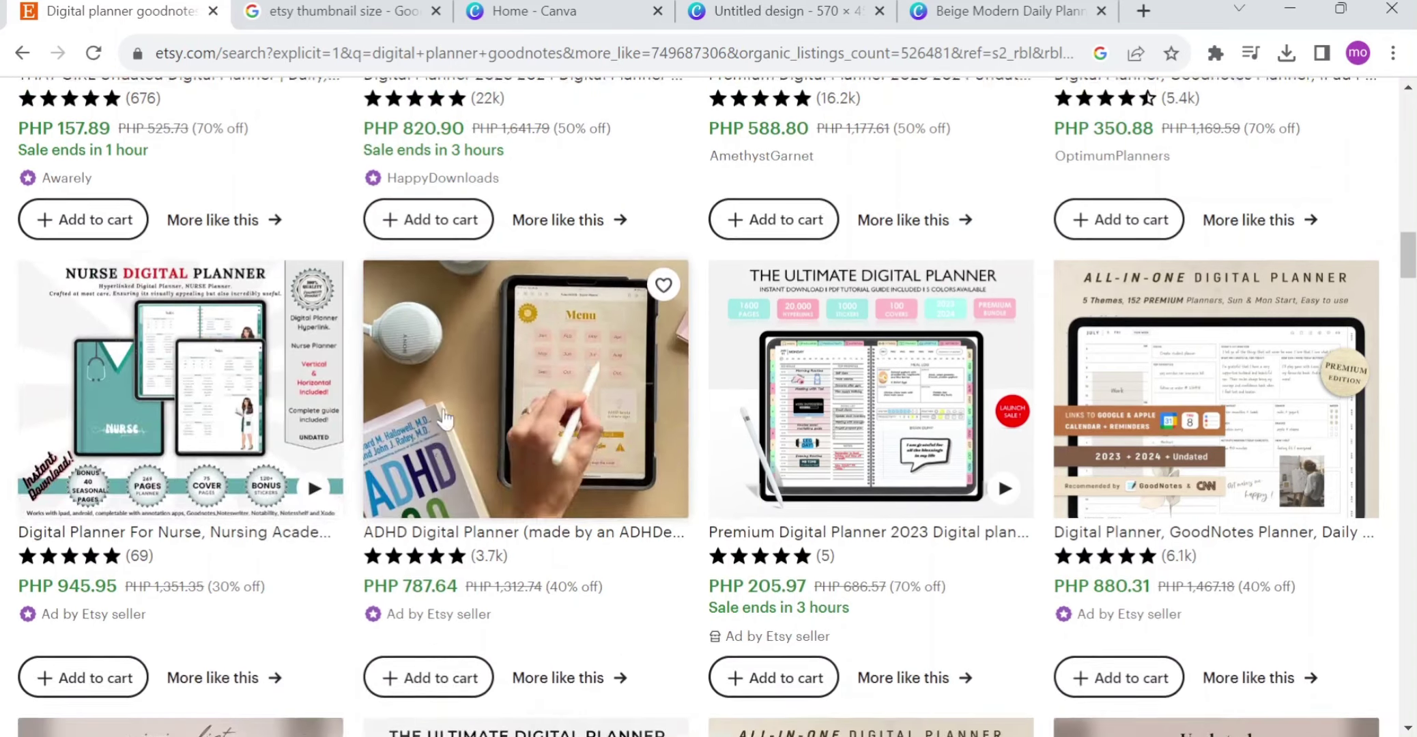
scroll(375, 444, "up", 7)
scroll(444, 418, "down", 9)
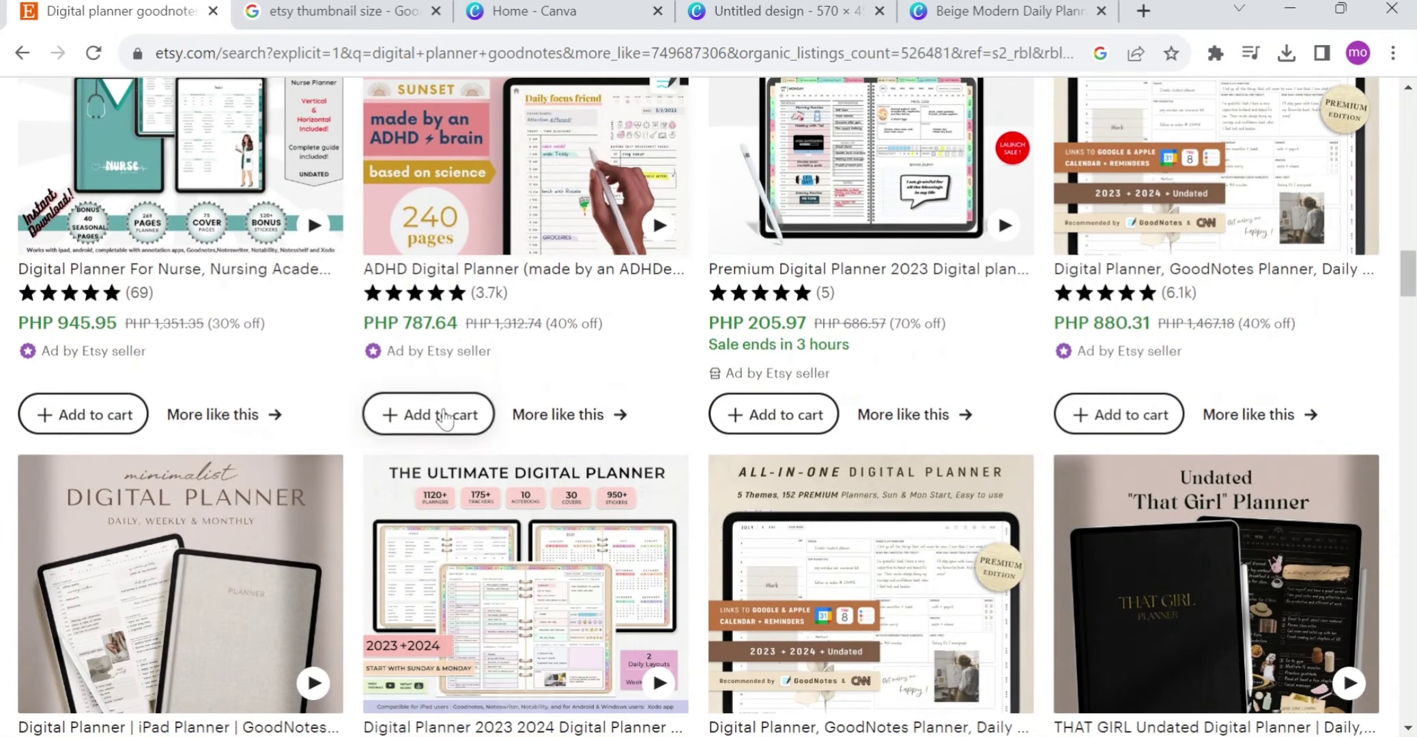
scroll(445, 417, "down", 3)
scroll(449, 422, "down", 6)
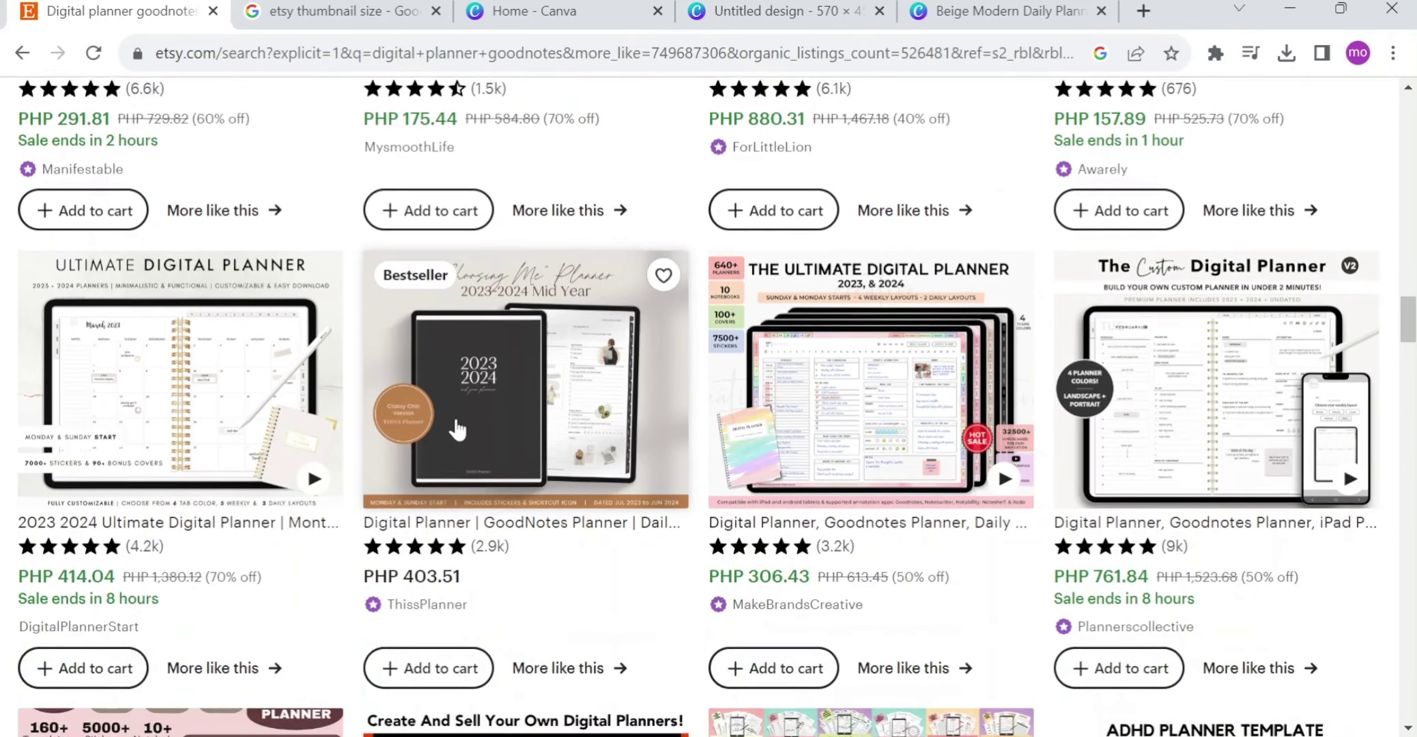
scroll(459, 428, "down", 6)
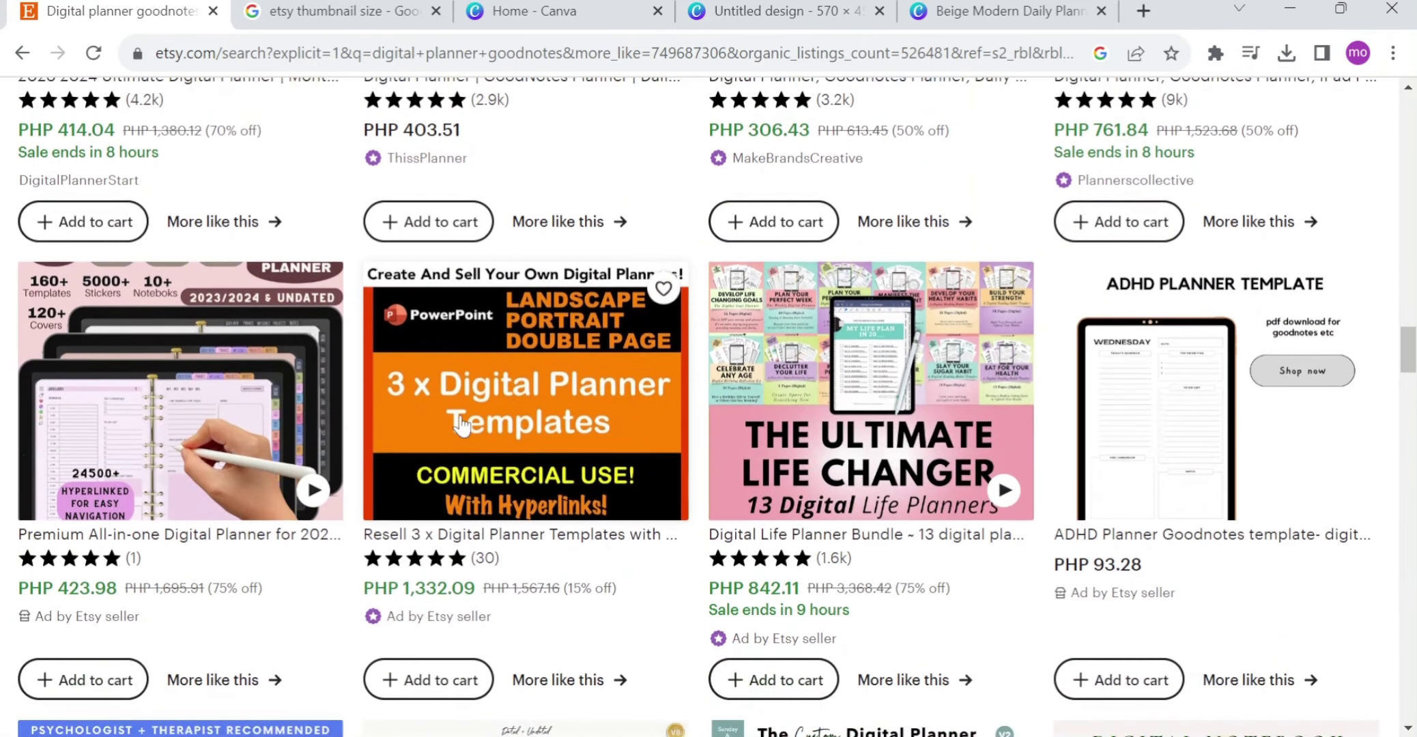
scroll(463, 424, "down", 7)
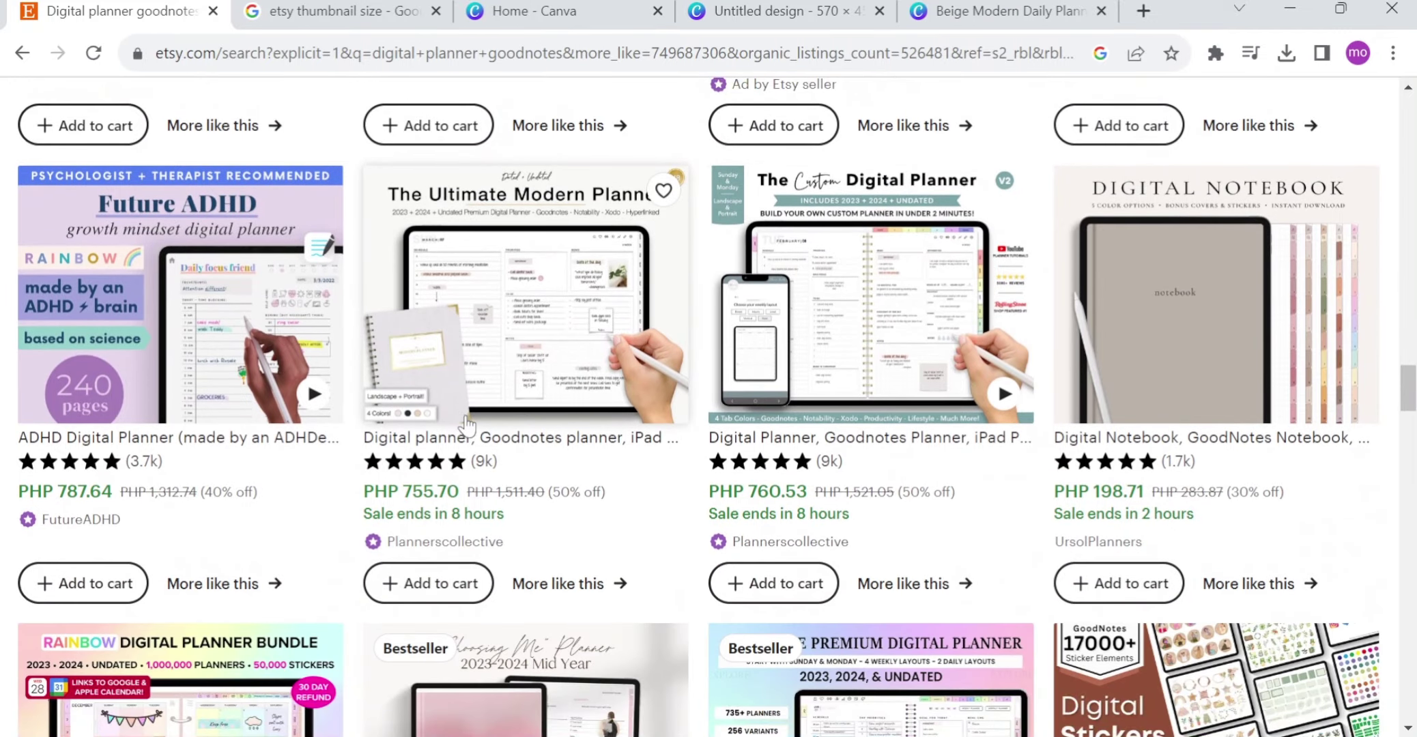
scroll(467, 424, "down", 8)
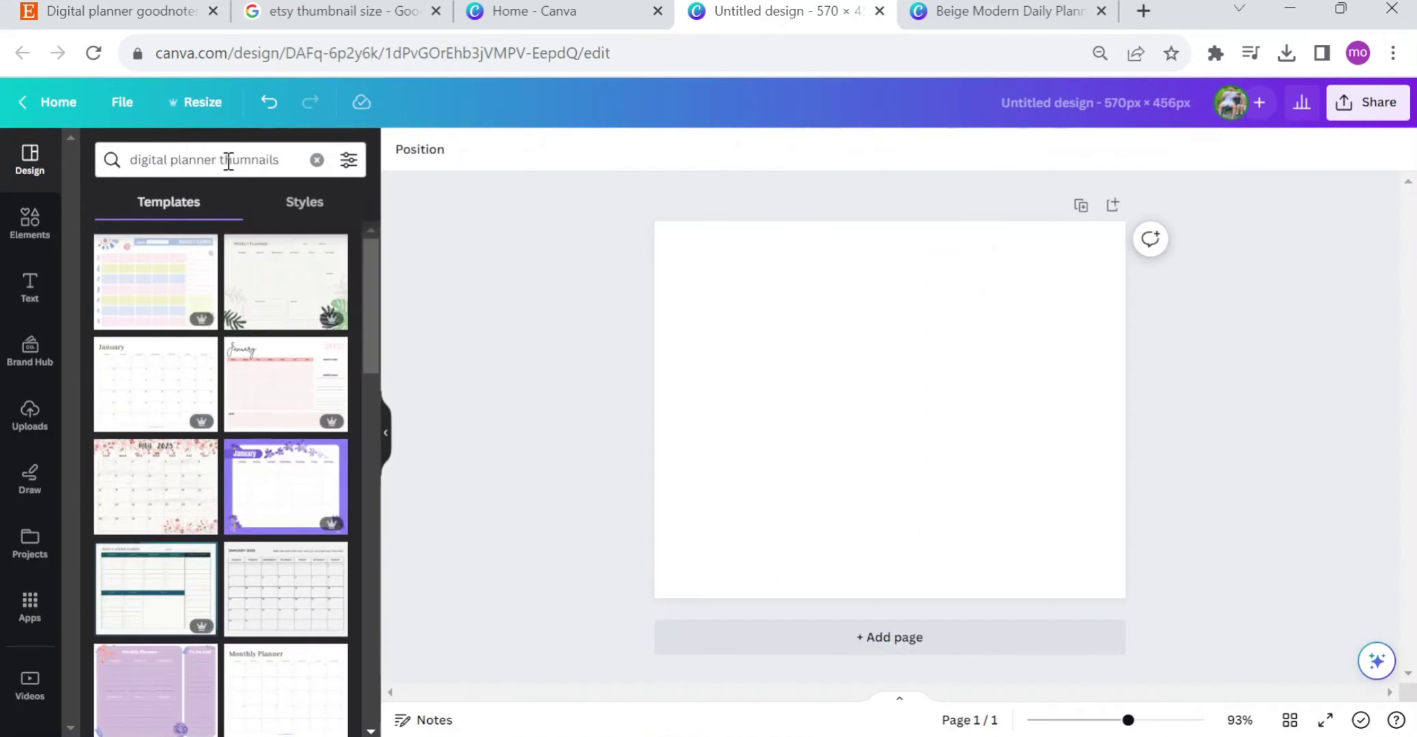
Step: Clear the blank Canva design's template search and switch back to the Etsy results
left_click(234, 158)
left_click(314, 159)
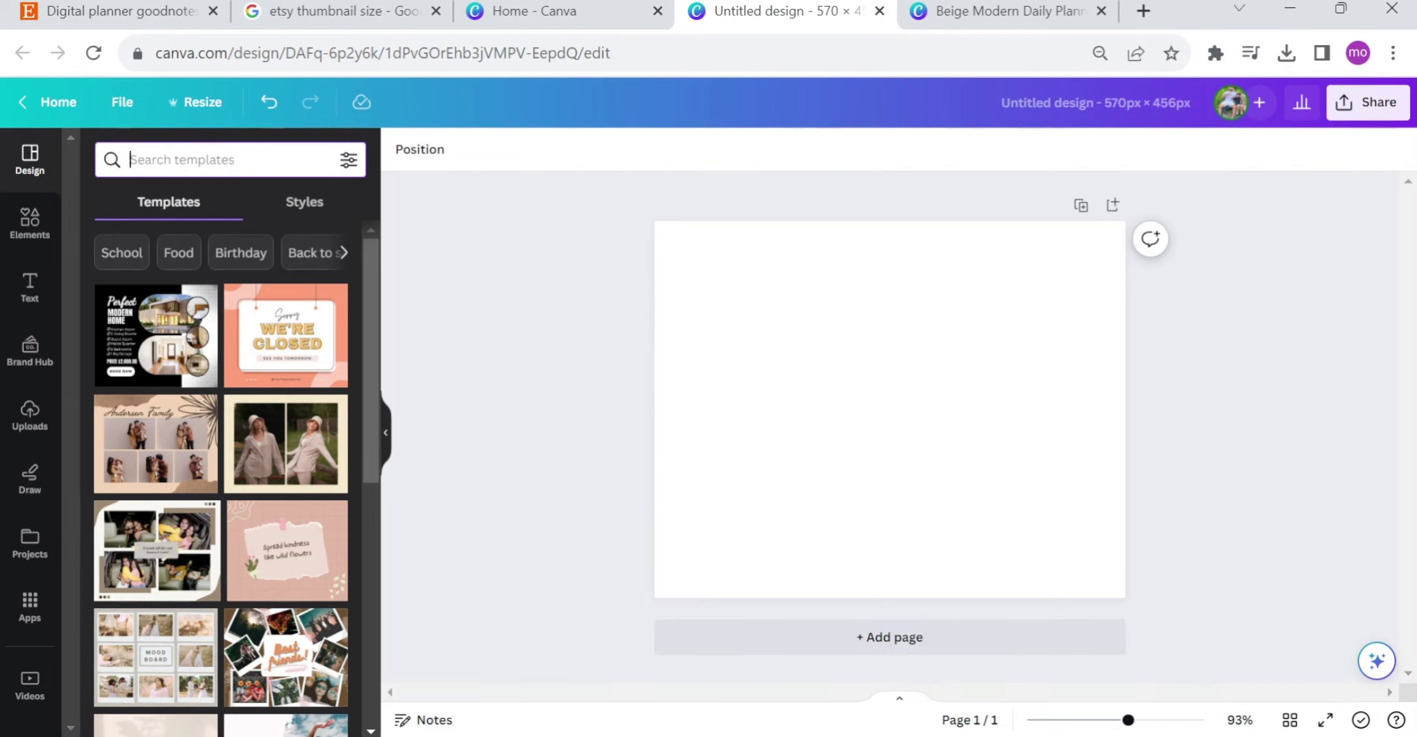
key("ctrl+1")
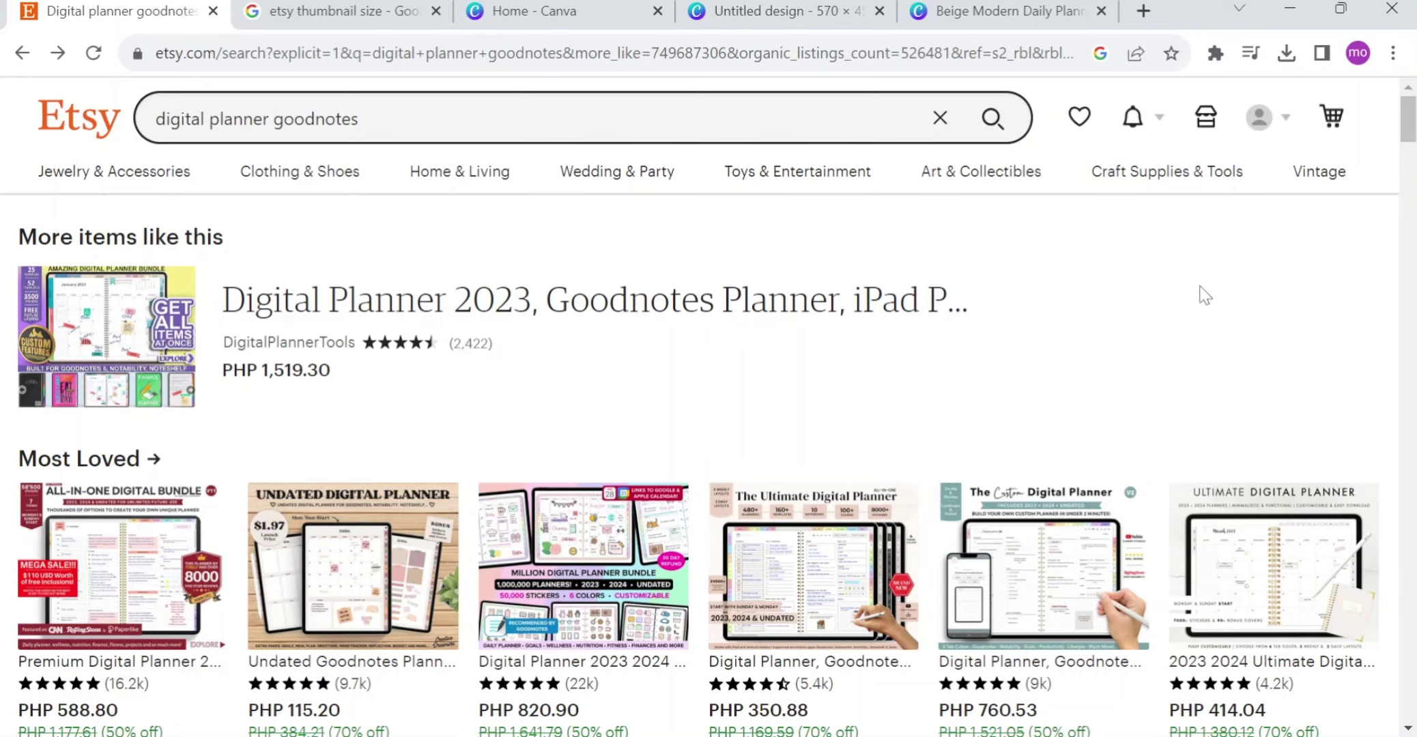
Step: Open Etsy's Shop Manager and review shop preferences: English, Philippines, Philippine Peso
left_click(1206, 129)
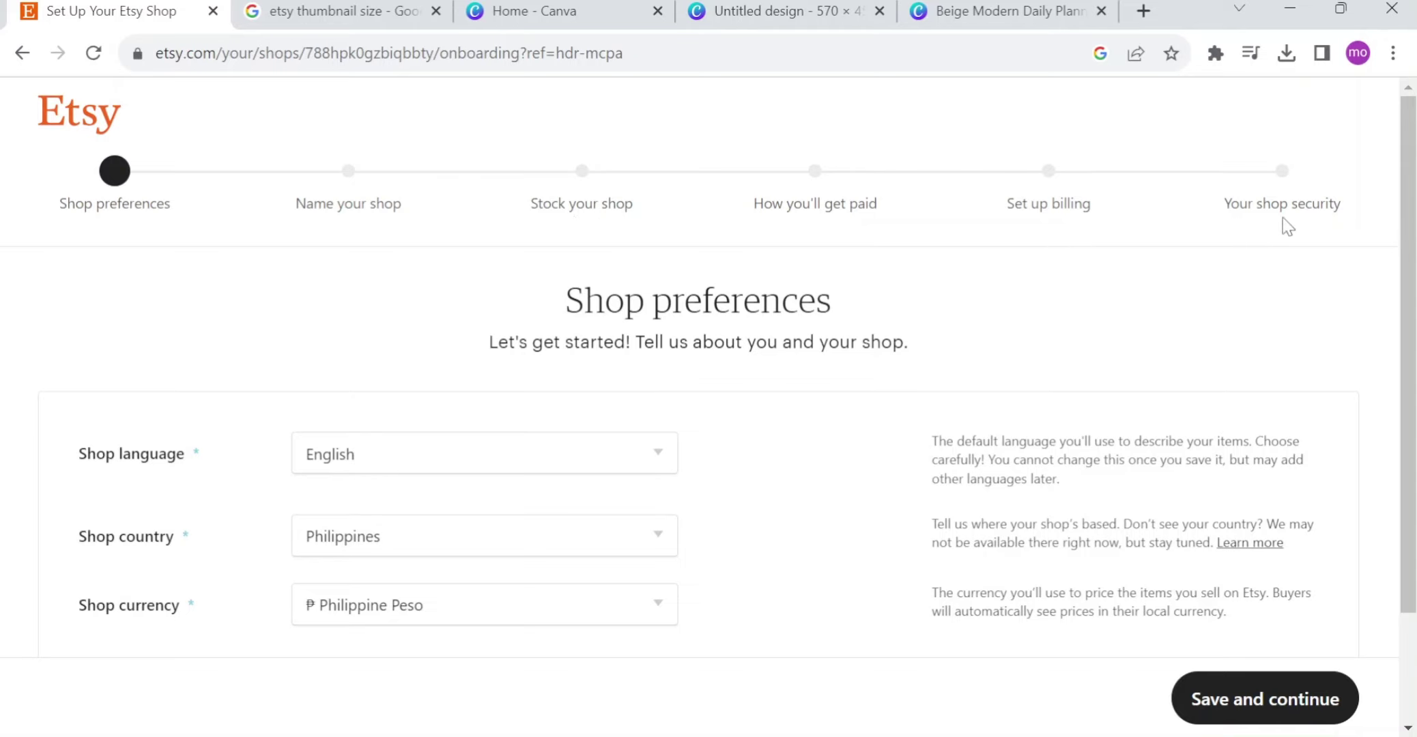
scroll(750, 442, "down", 2)
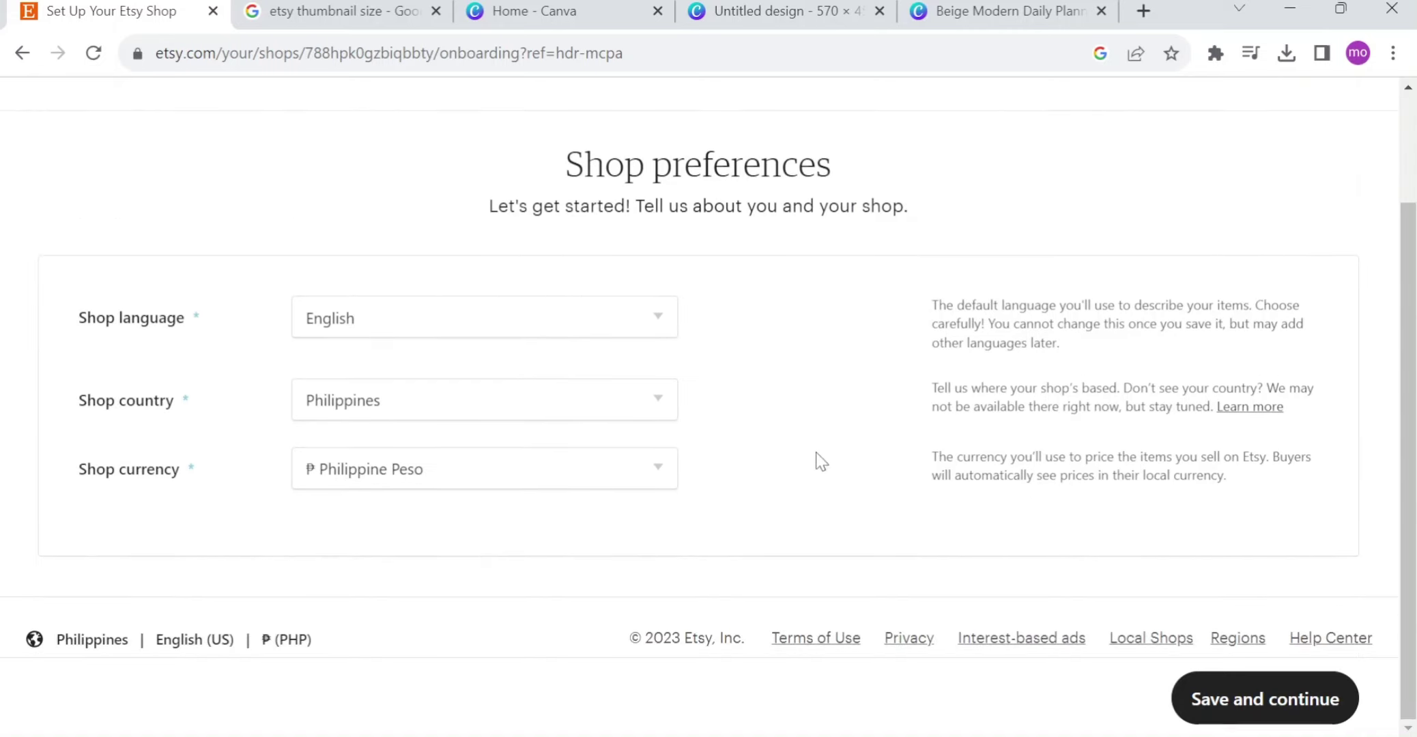
scroll(764, 481, "up", 2)
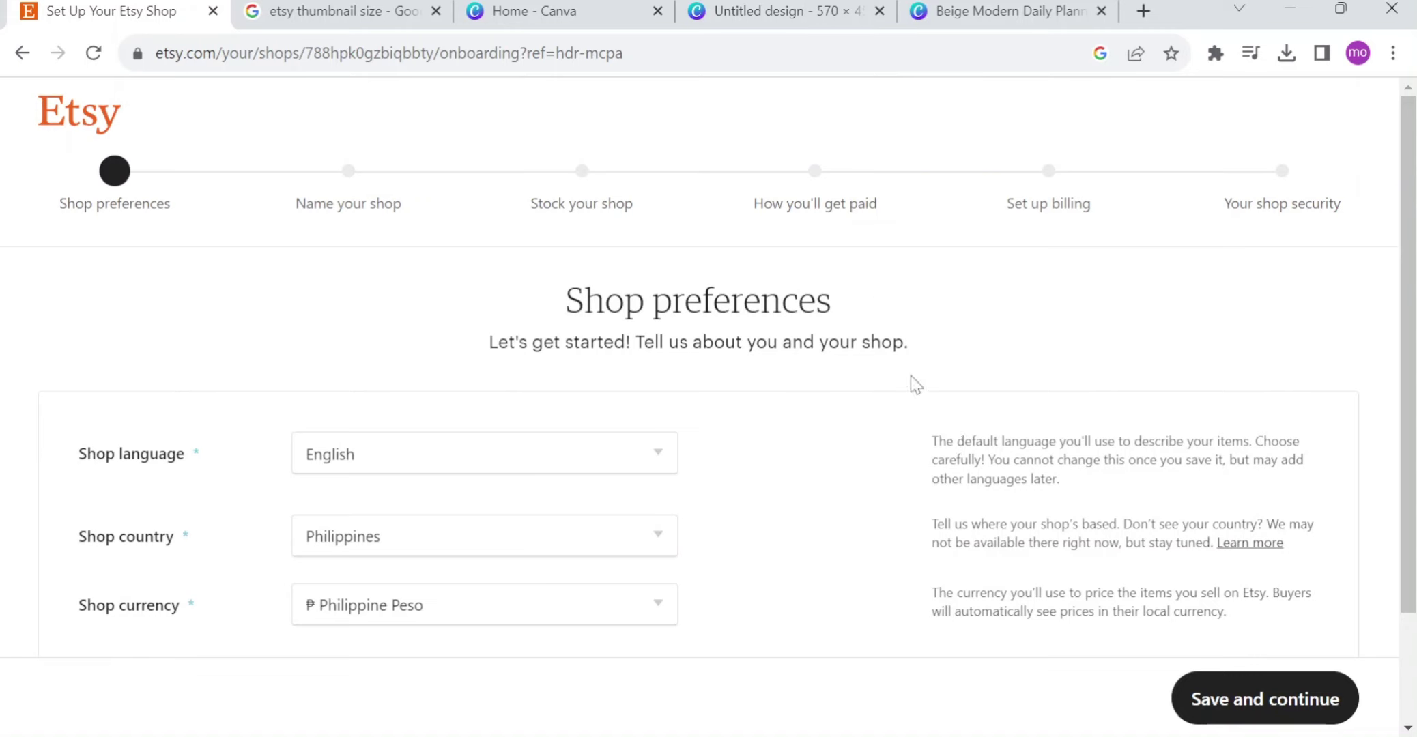
scroll(1207, 348, "down", 1)
scroll(1062, 373, "down", 2)
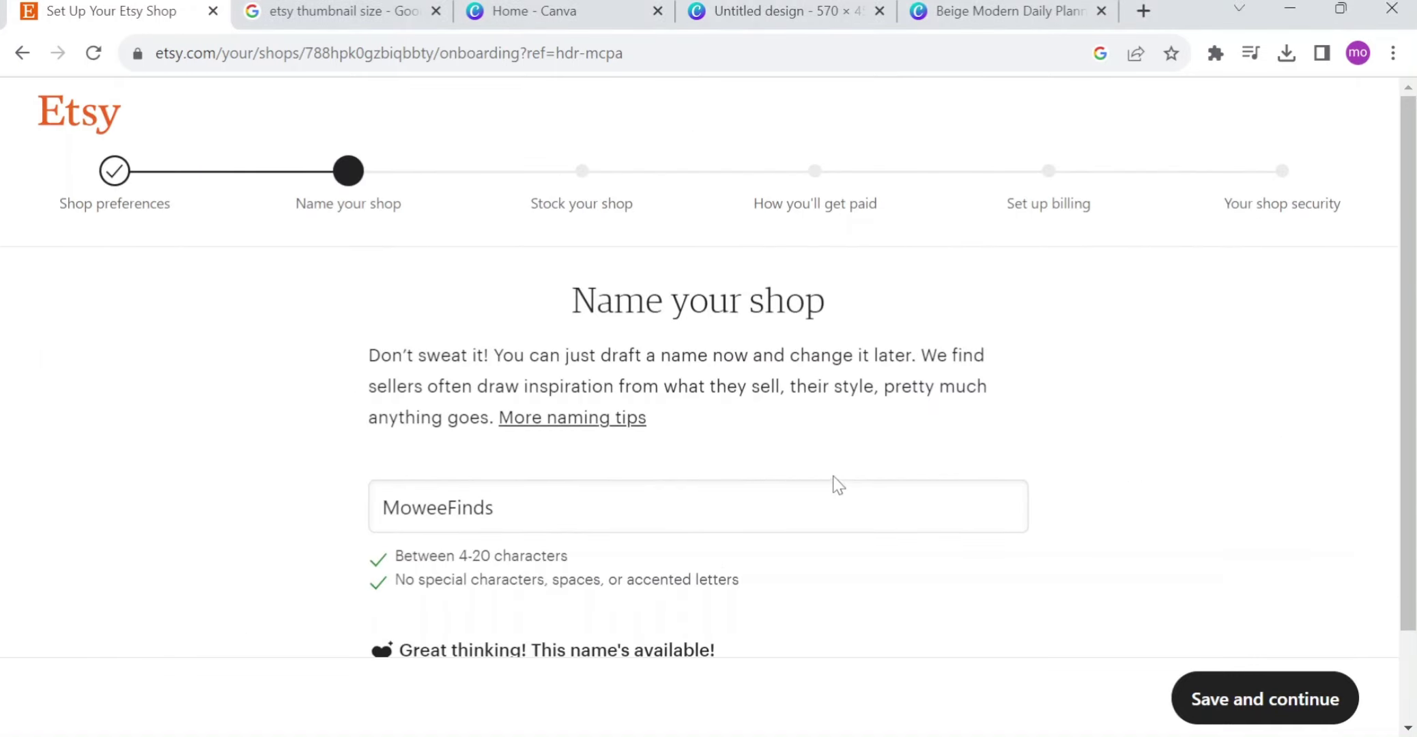
scroll(832, 484, "down", 2)
scroll(1169, 641, "up", 2)
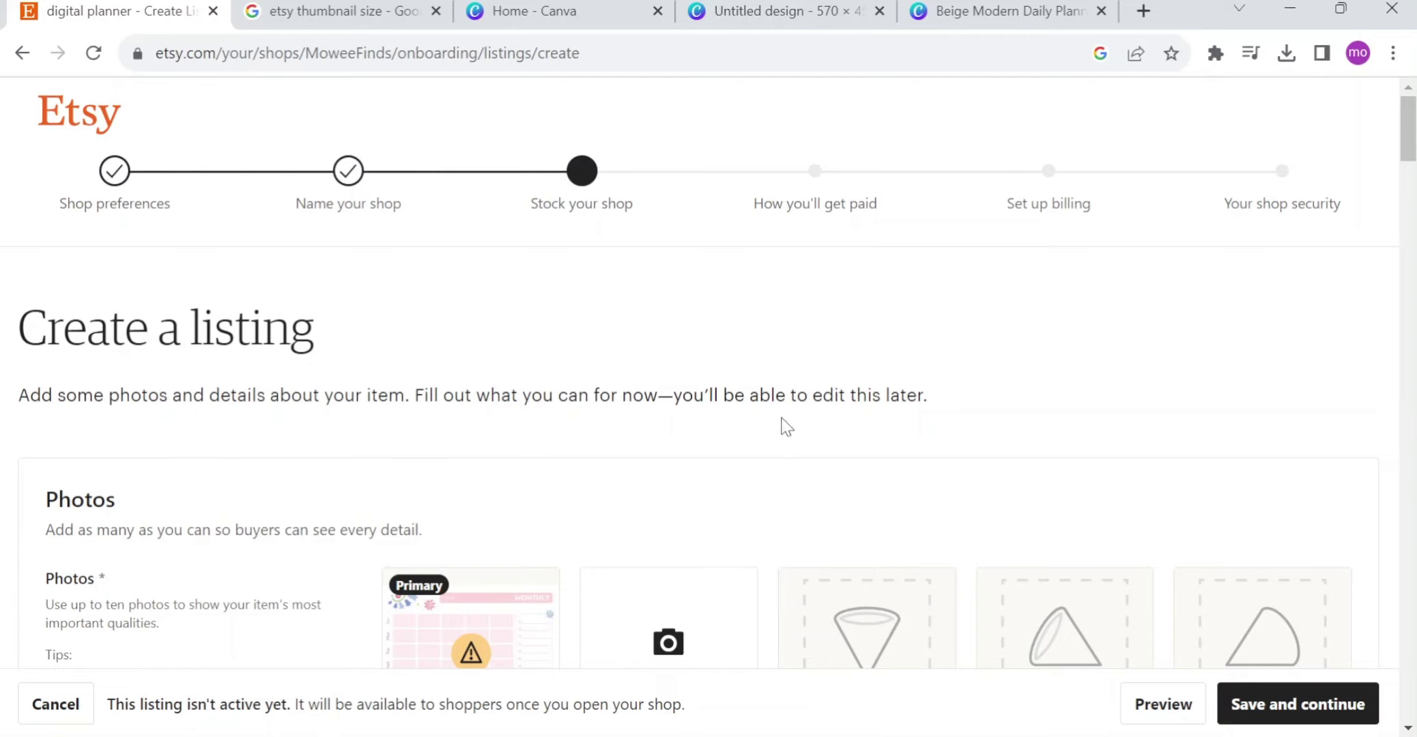
scroll(856, 419, "down", 5)
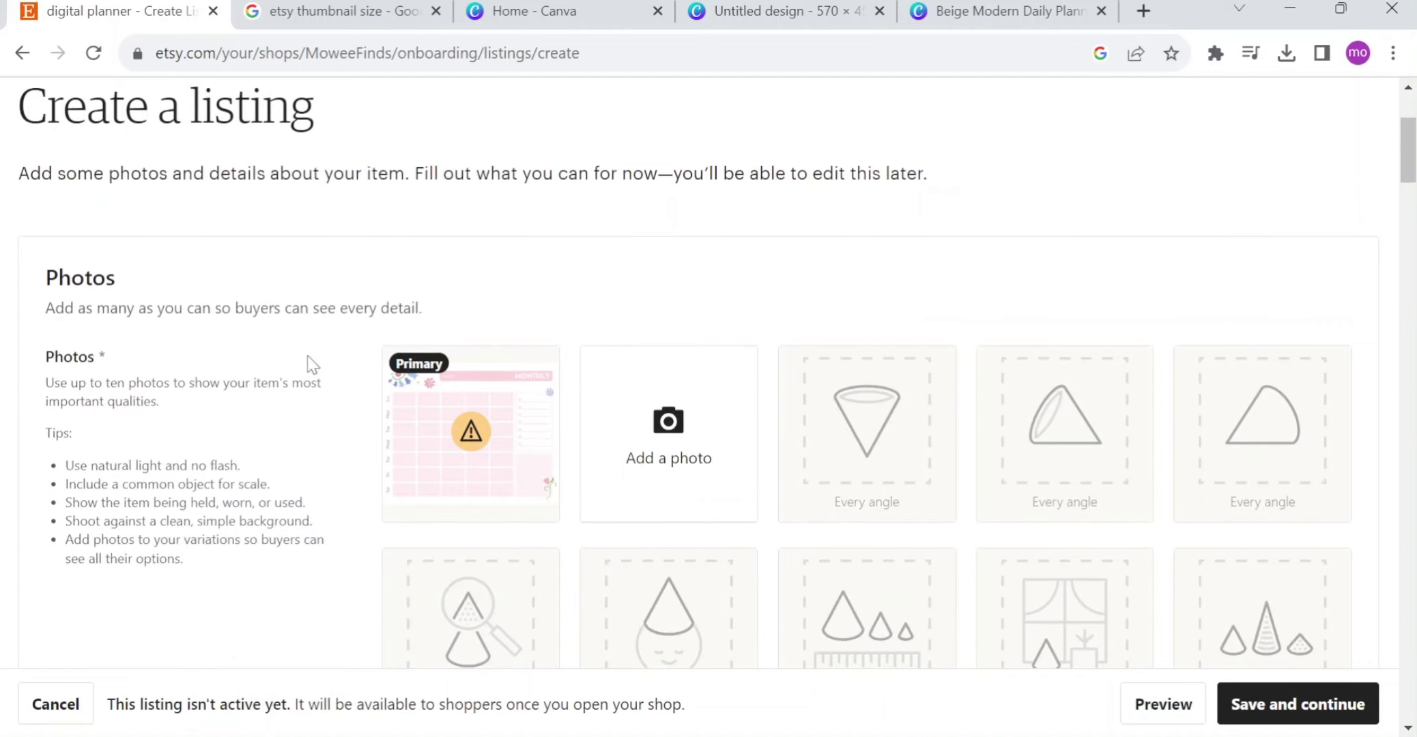
scroll(539, 371, "down", 11)
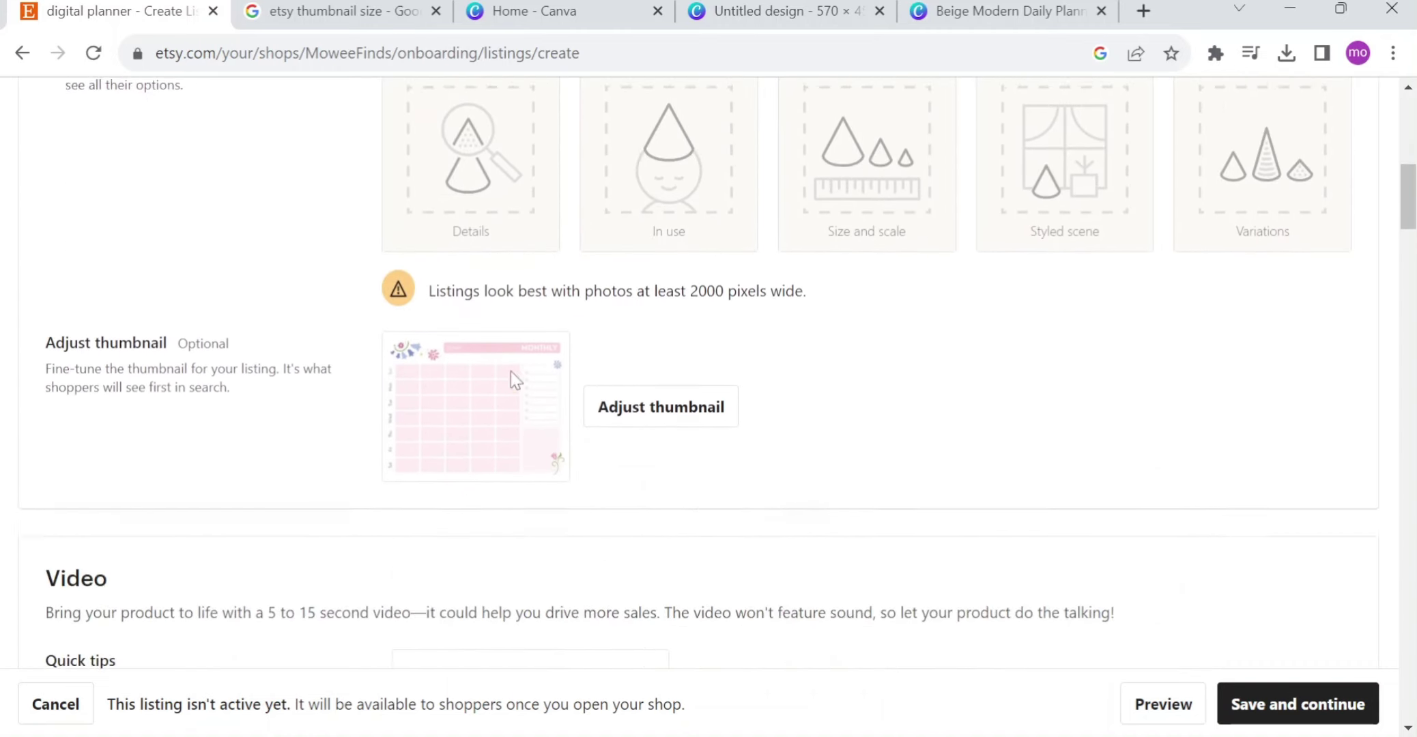
scroll(862, 354, "down", 5)
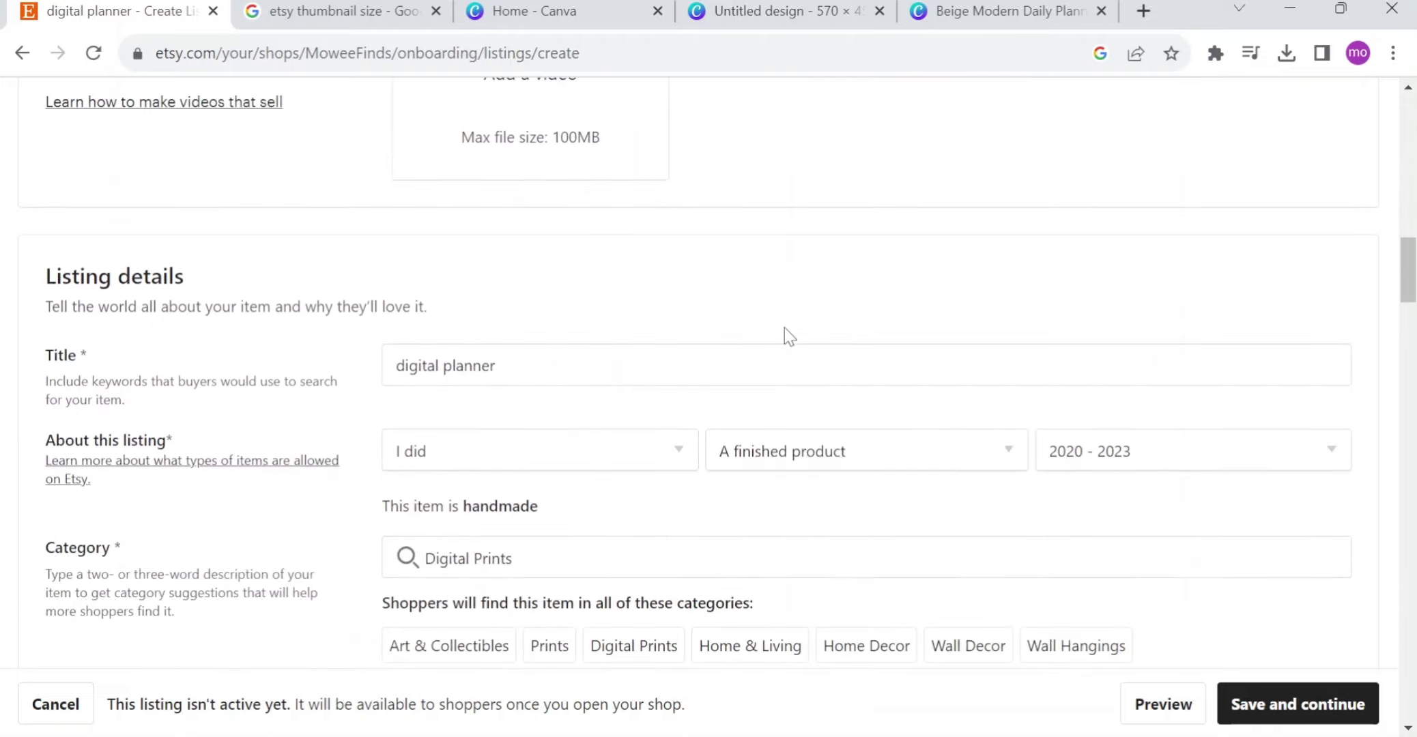
scroll(675, 266, "up", 2)
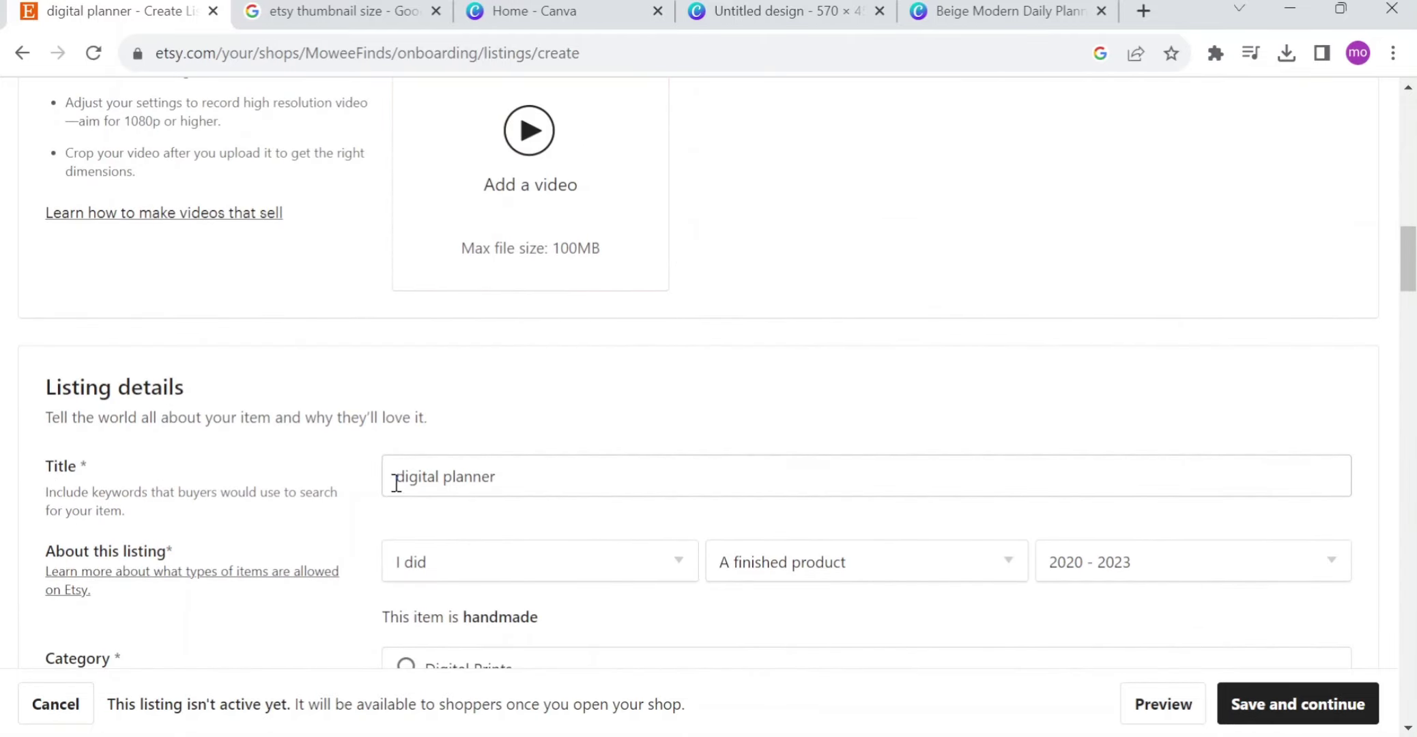
scroll(411, 482, "down", 3)
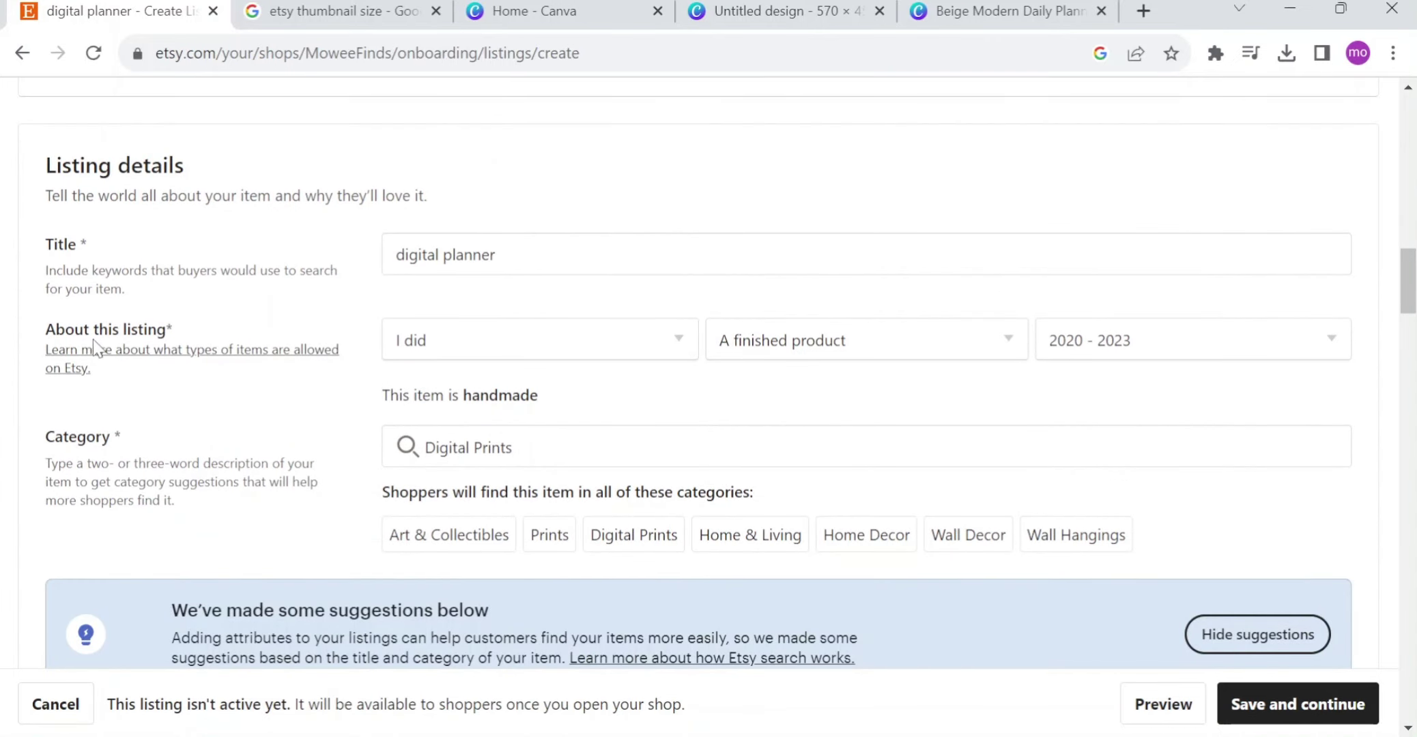
left_click(523, 345)
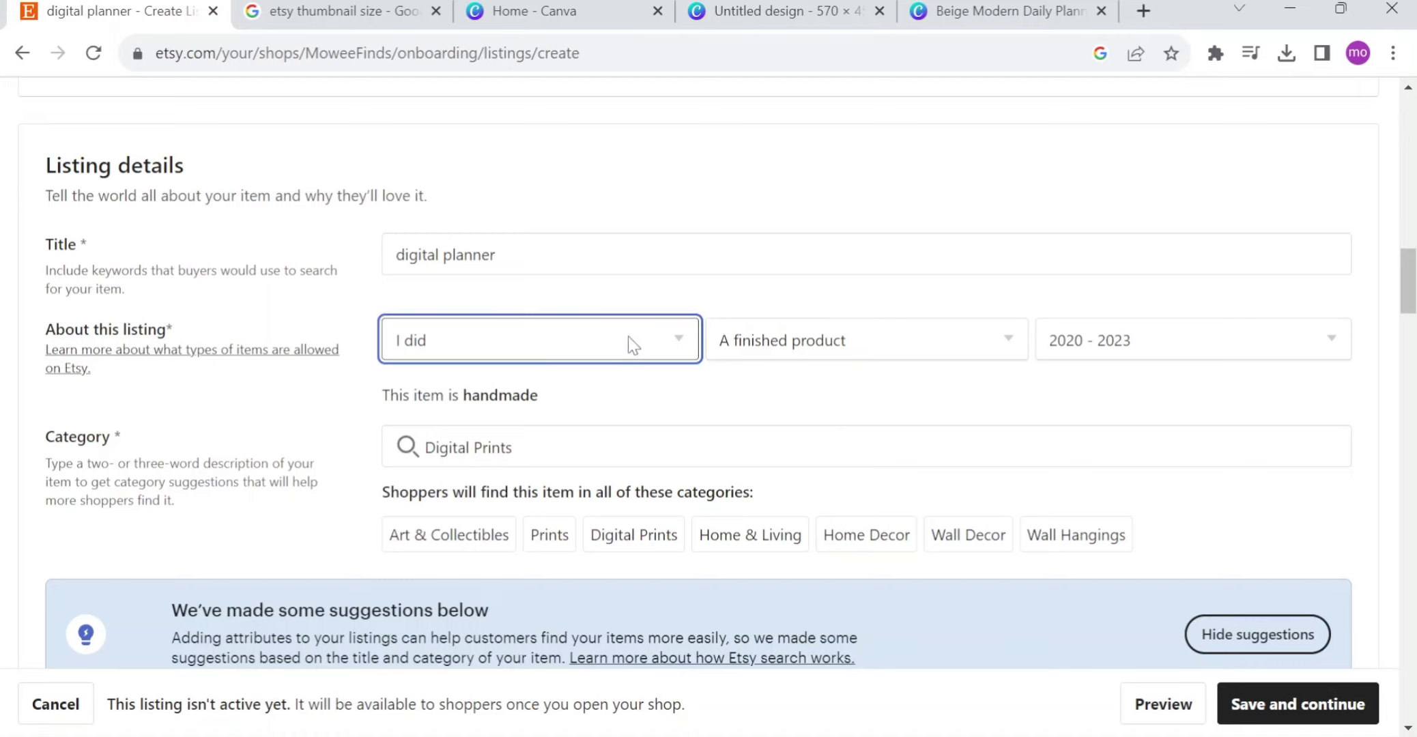
left_click(882, 349)
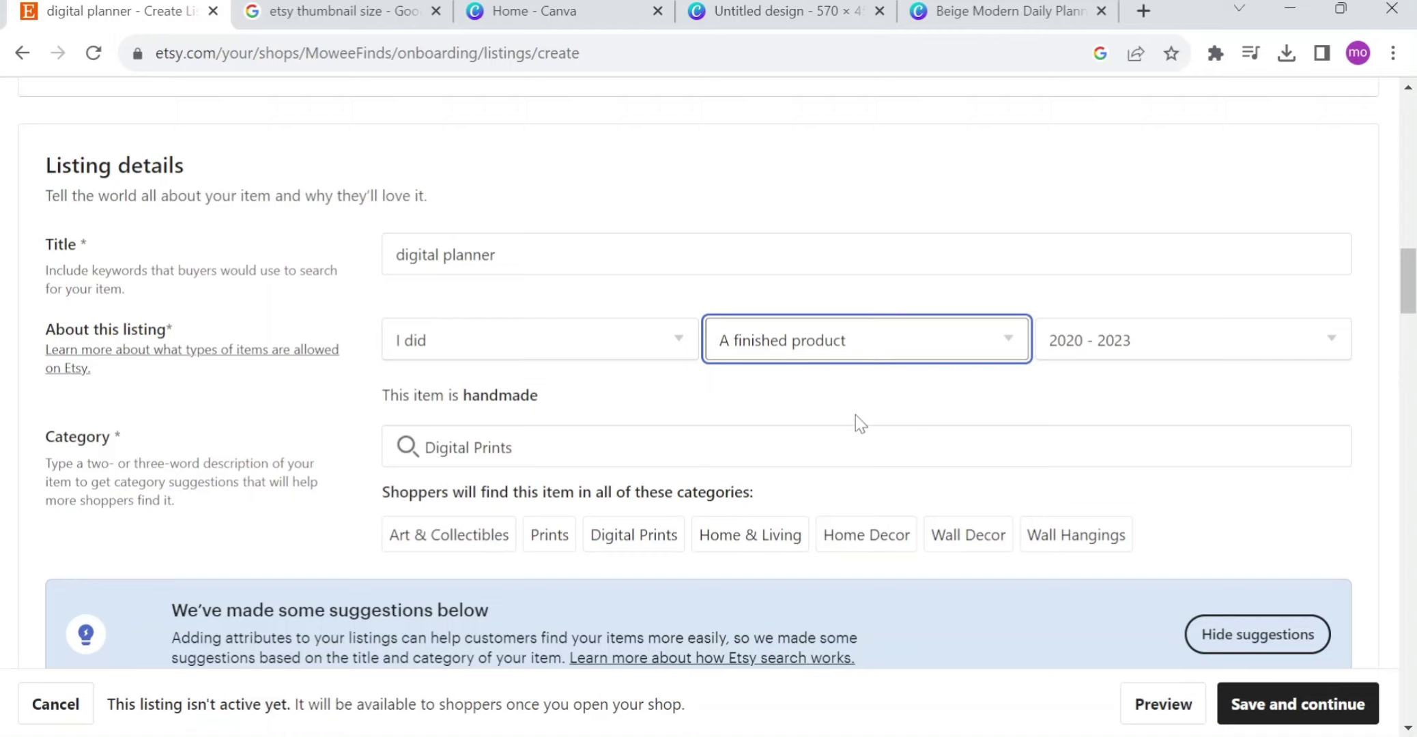
left_click(1122, 354)
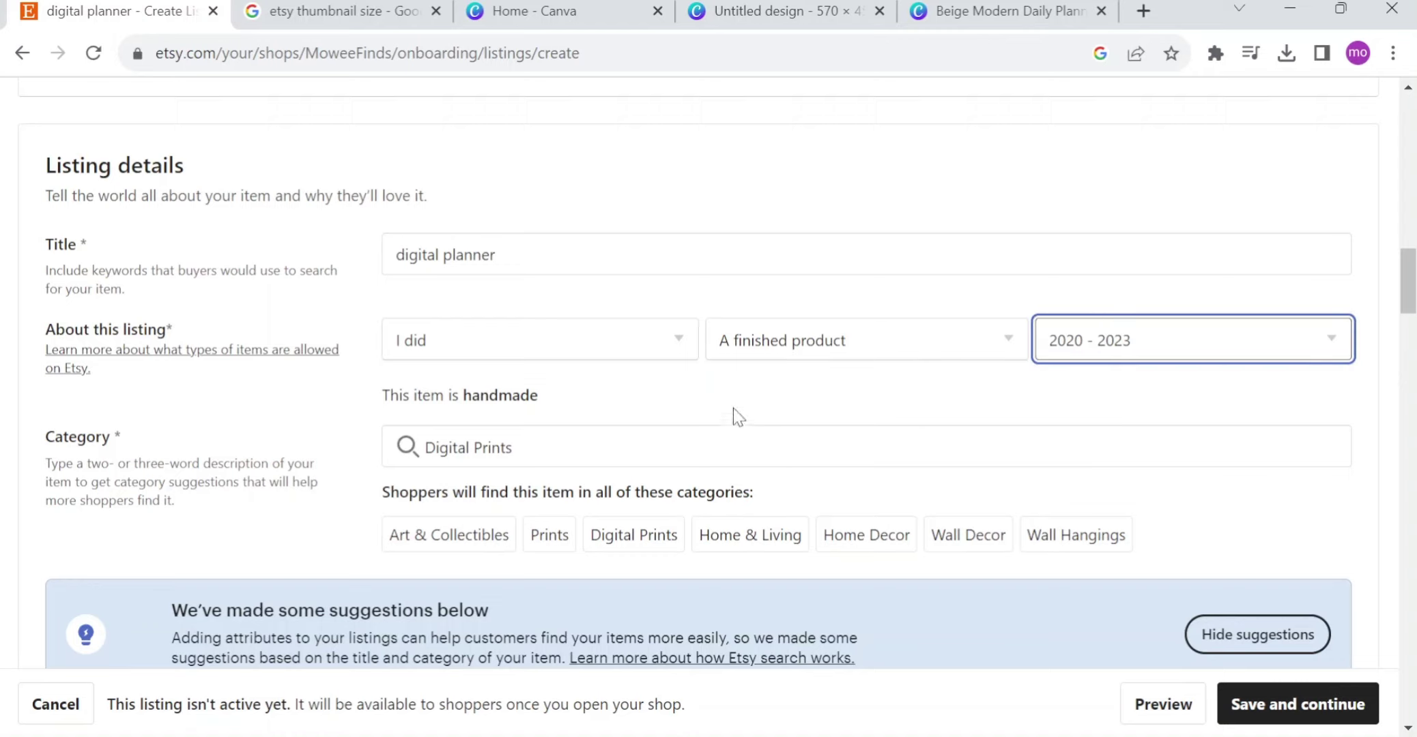
key("Tab")
scroll(374, 269, "down", 3)
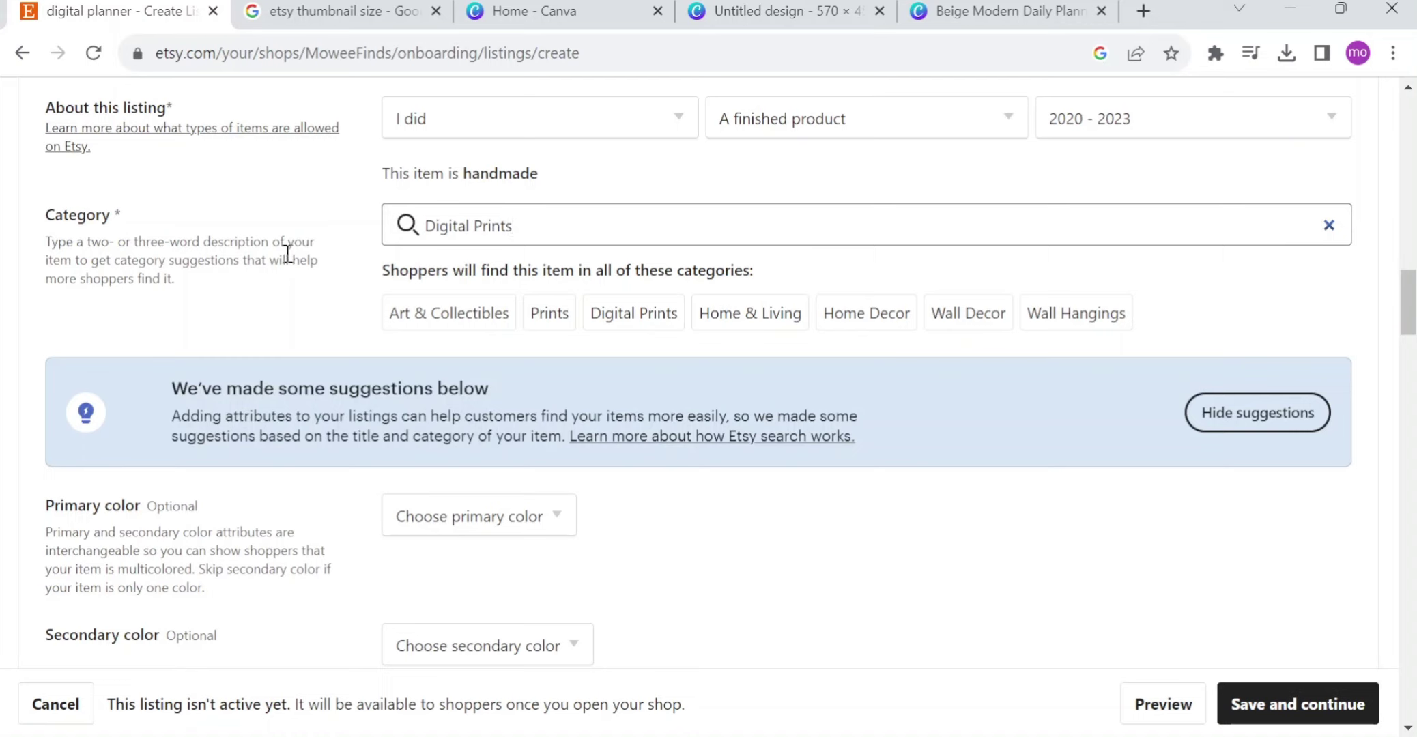
scroll(329, 291, "down", 4)
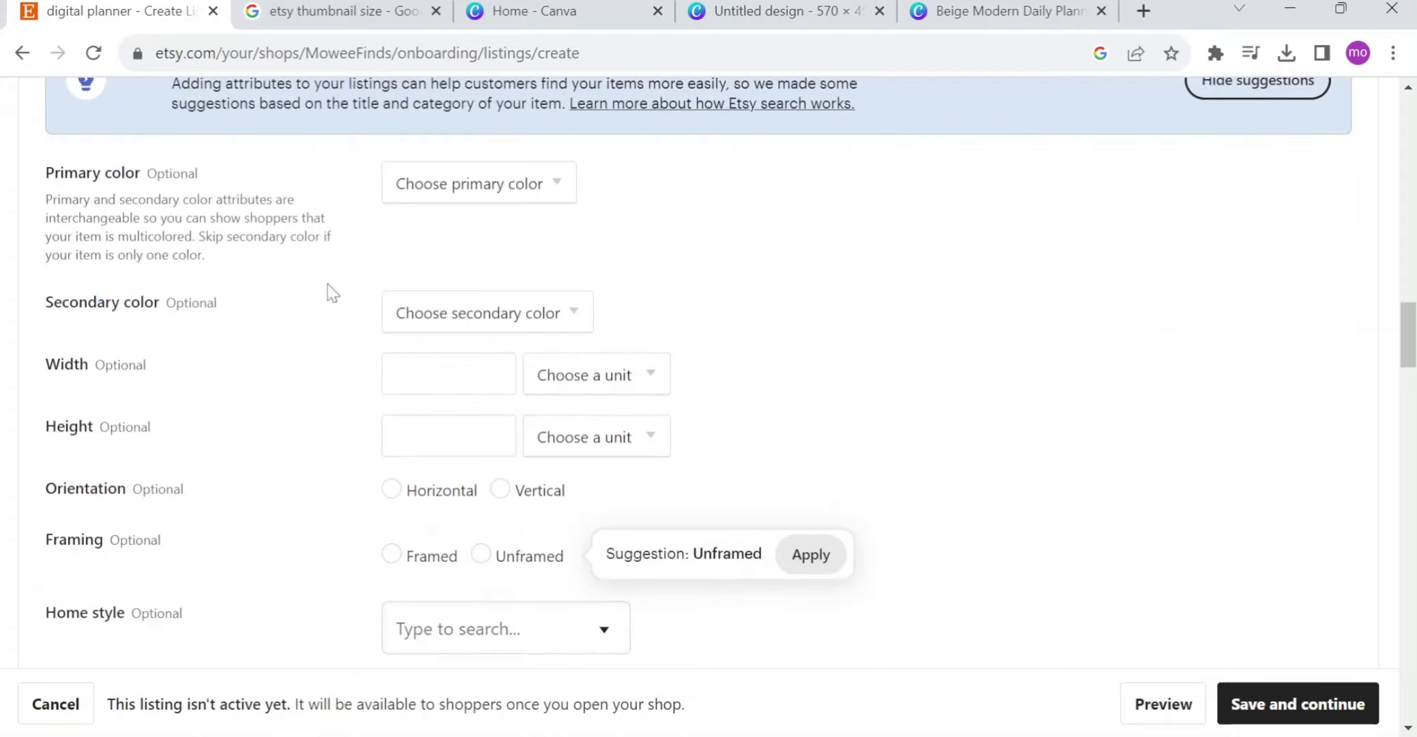
scroll(83, 301, "up", 1)
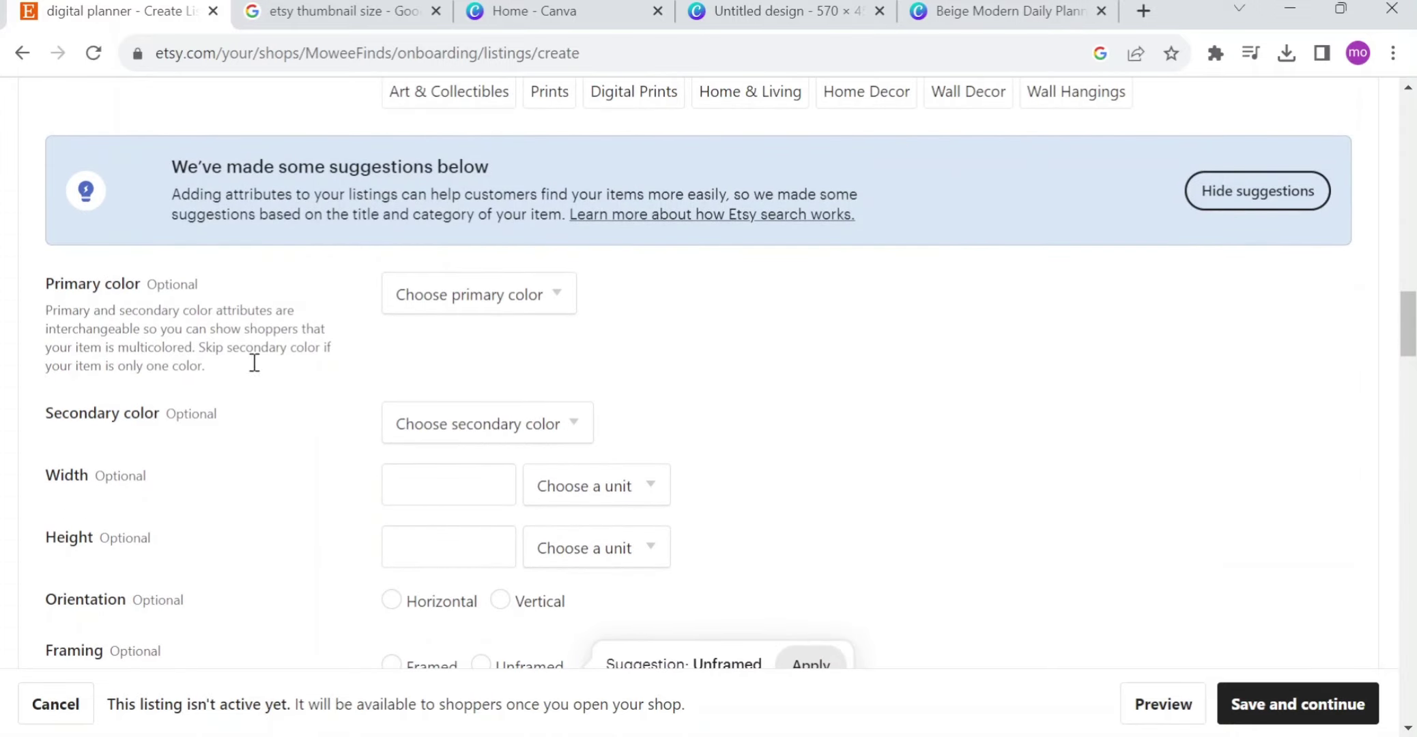
scroll(140, 420, "down", 5)
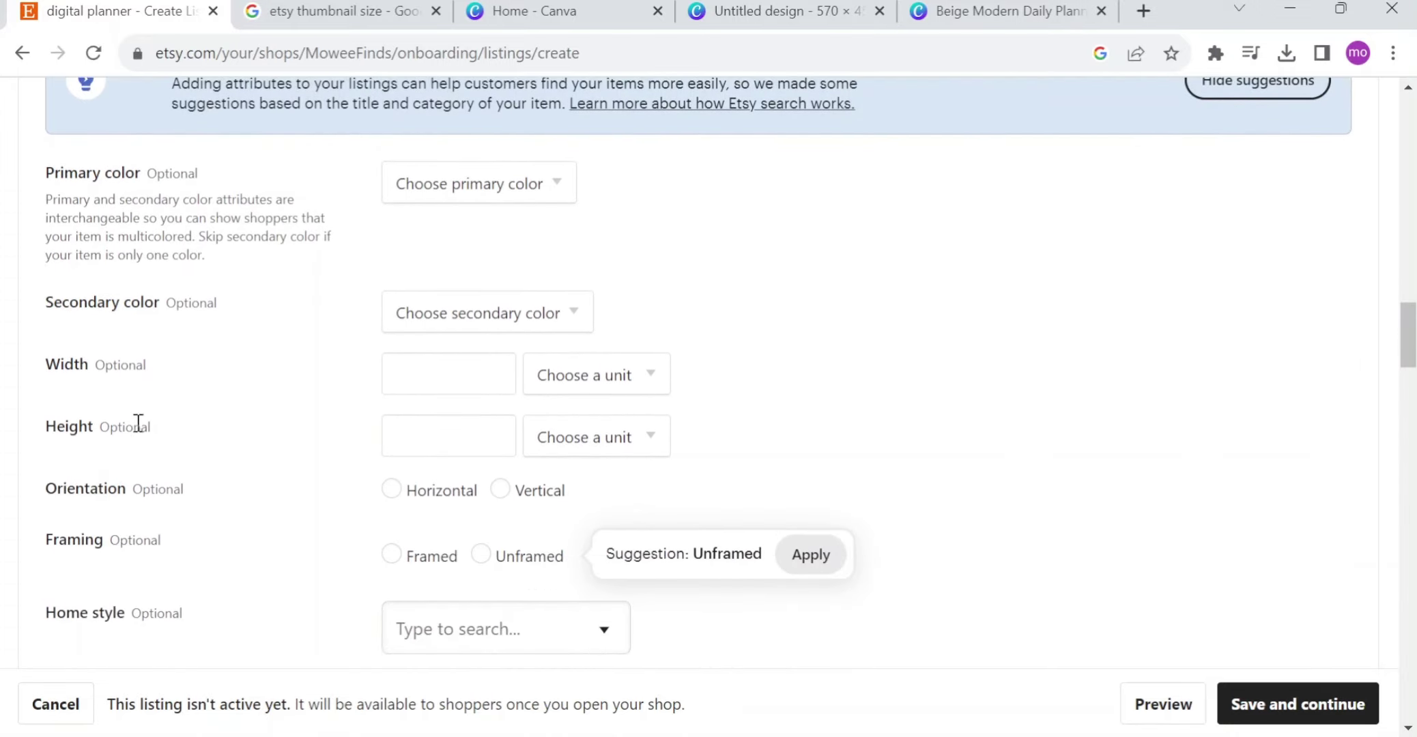
scroll(453, 412, "down", 3)
scroll(484, 404, "down", 6)
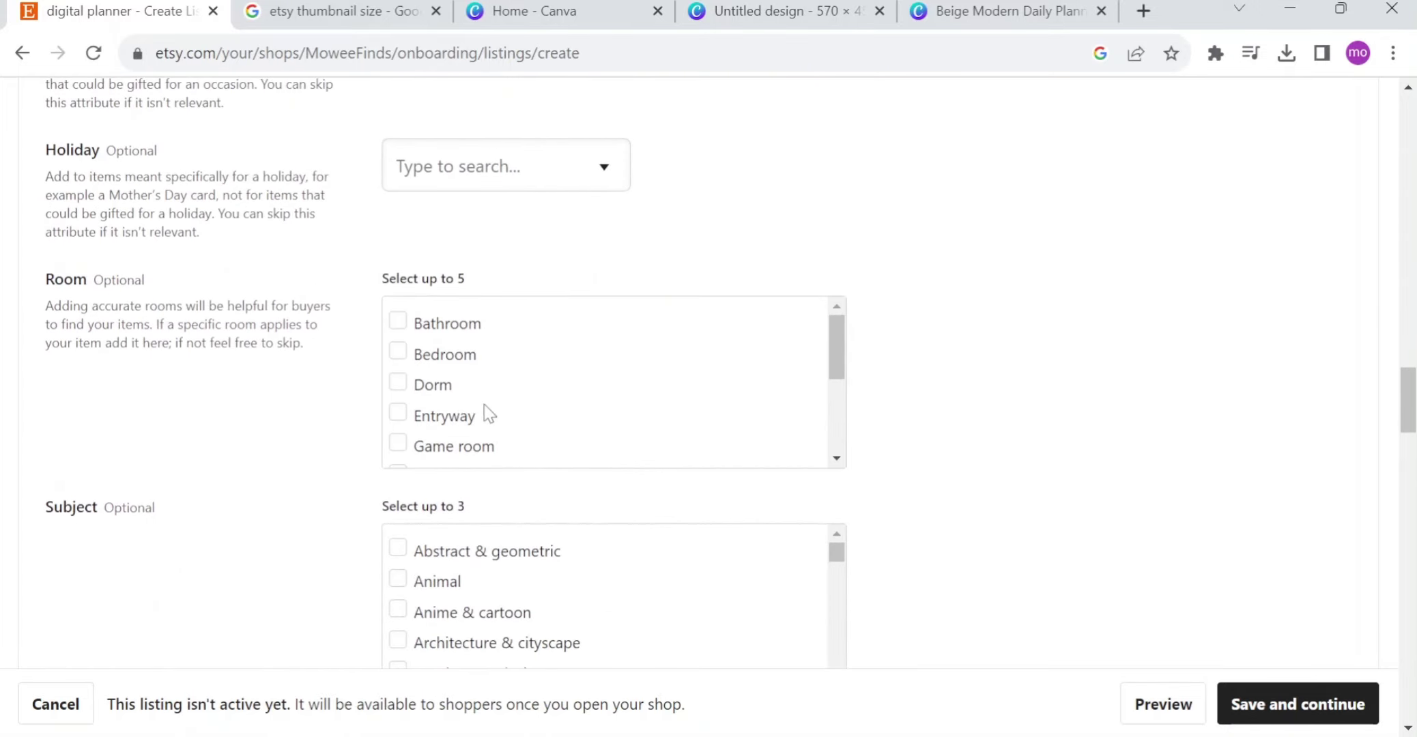
scroll(321, 432, "down", 4)
scroll(321, 432, "down", 2)
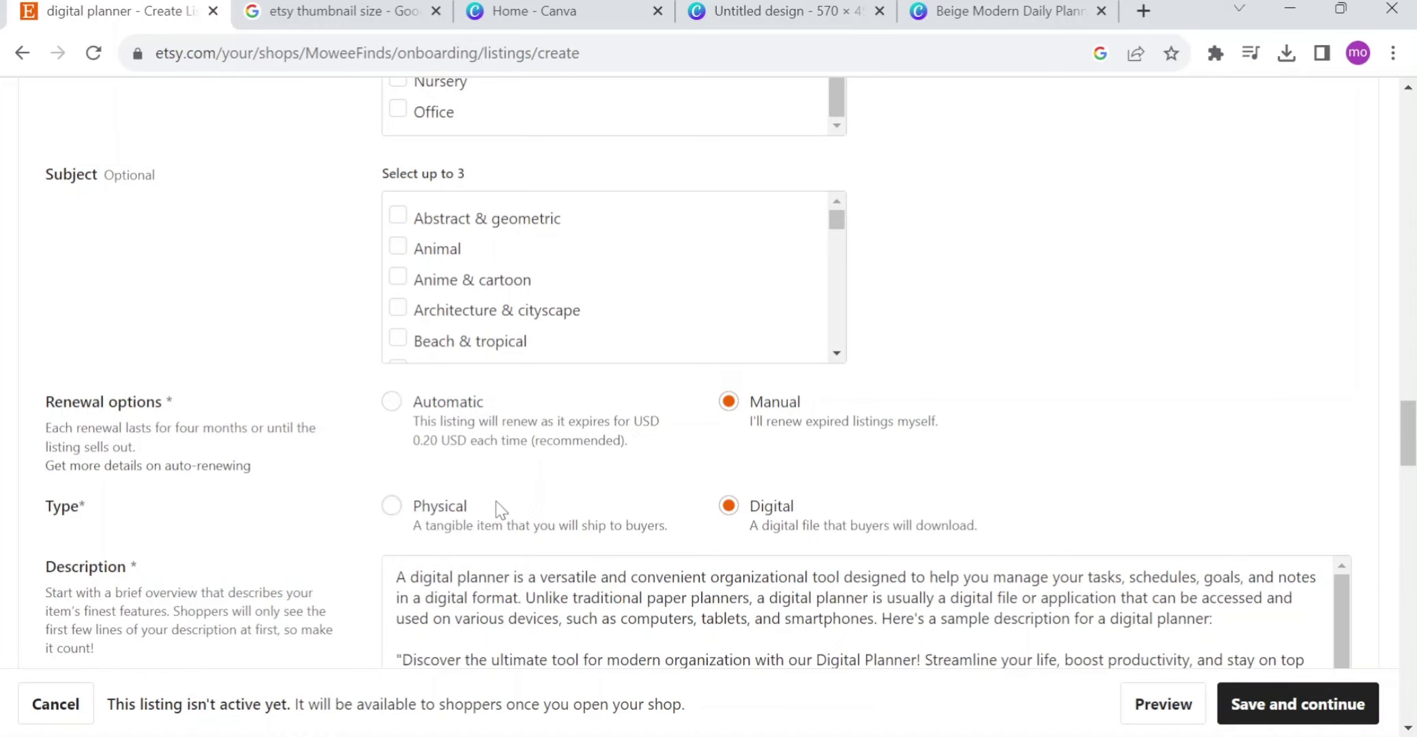
scroll(496, 501, "down", 2)
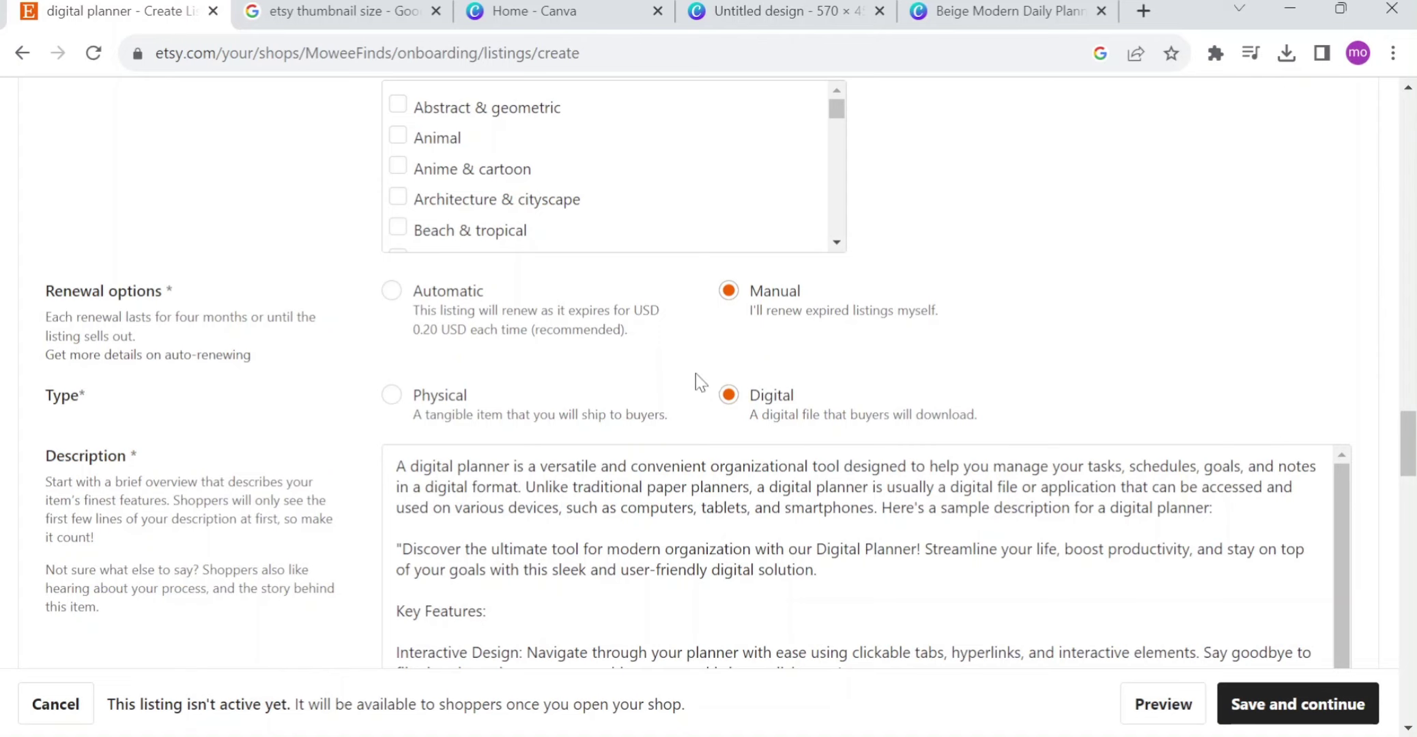
Step: Replace the listing price with 12 so it shows PHP 12.00, then check the quantity is still 1
scroll(942, 443, "down", 10)
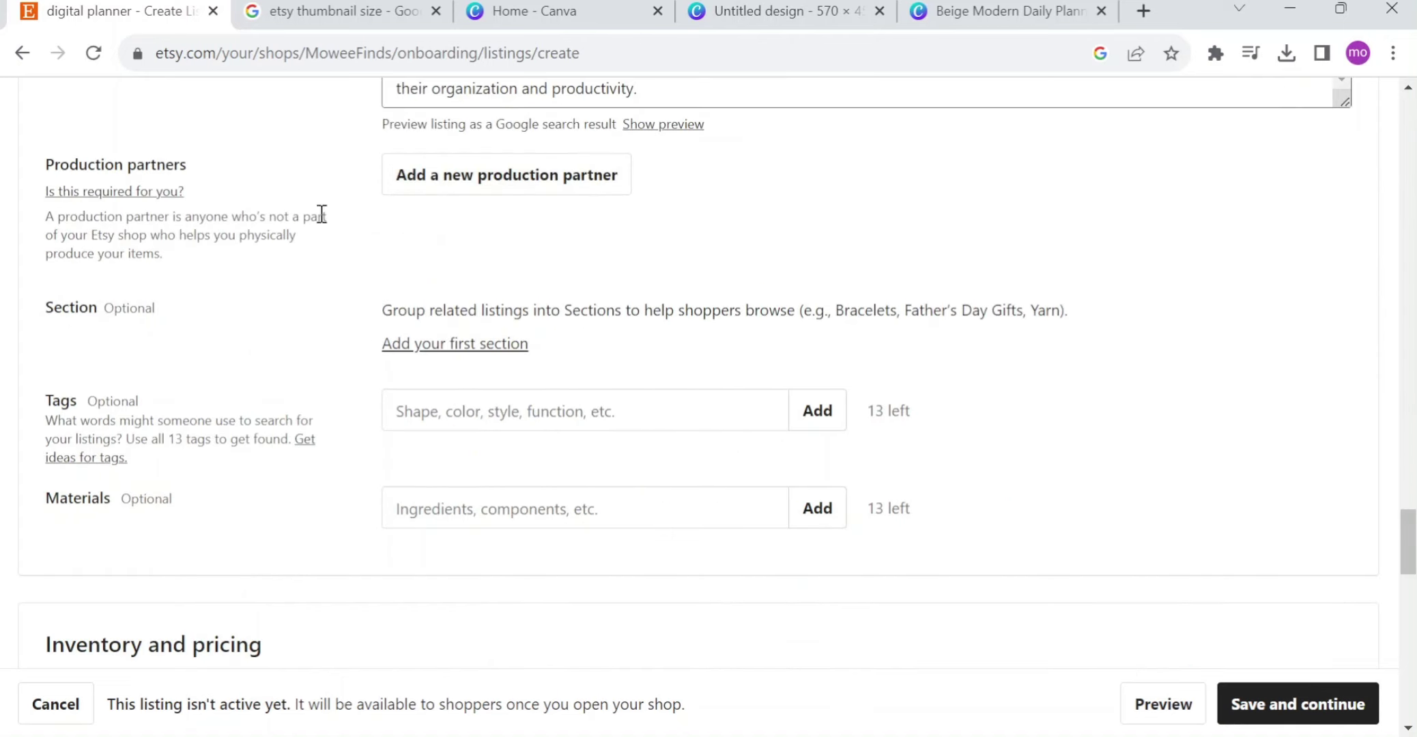
scroll(464, 395, "down", 5)
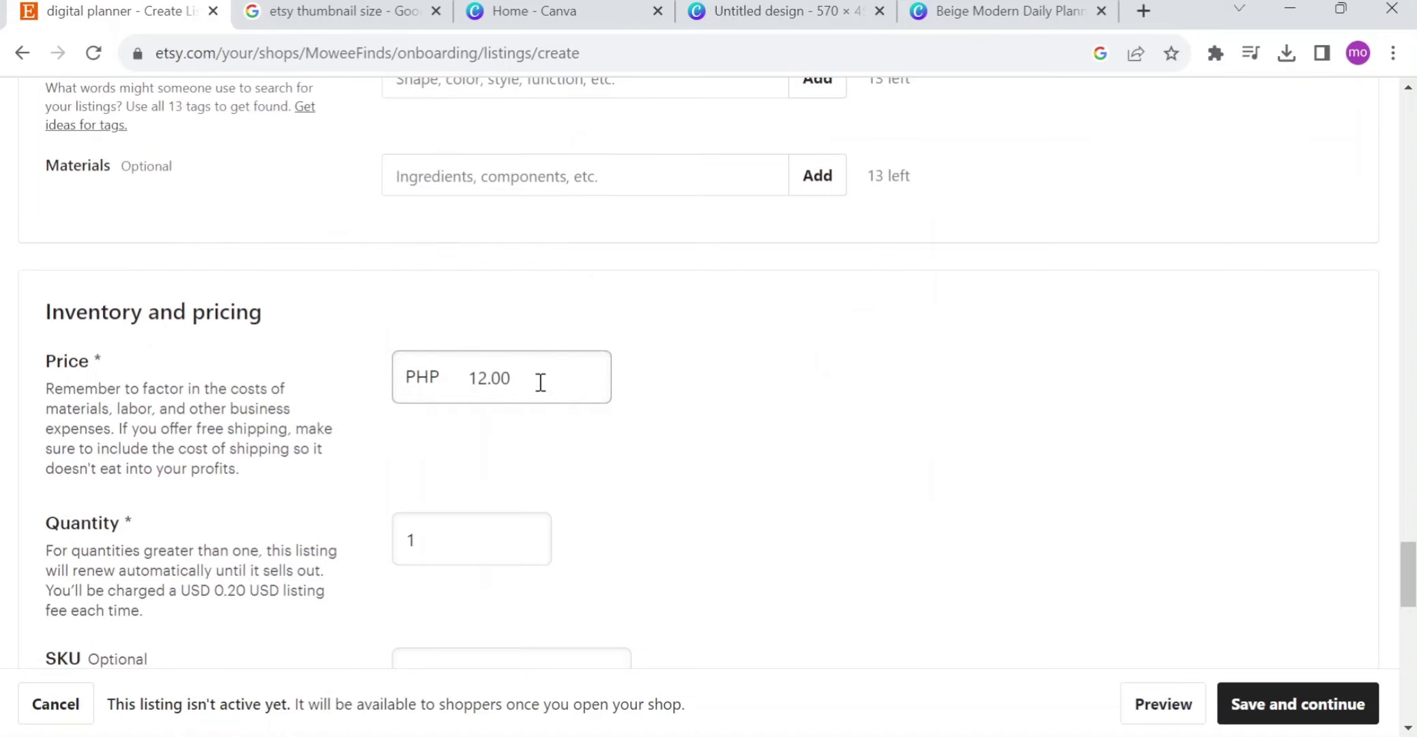
scroll(401, 401, "down", 3)
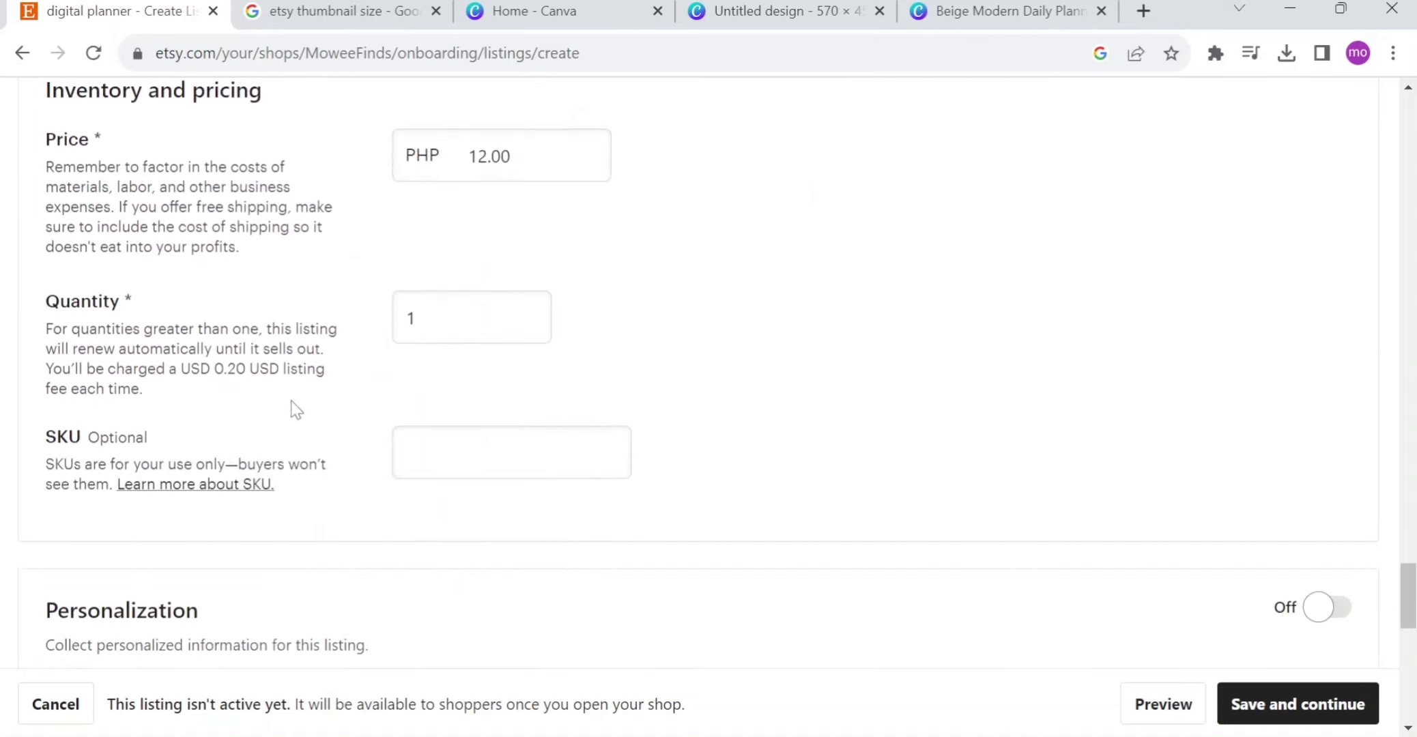
double_click(525, 159)
key("BackSpace")
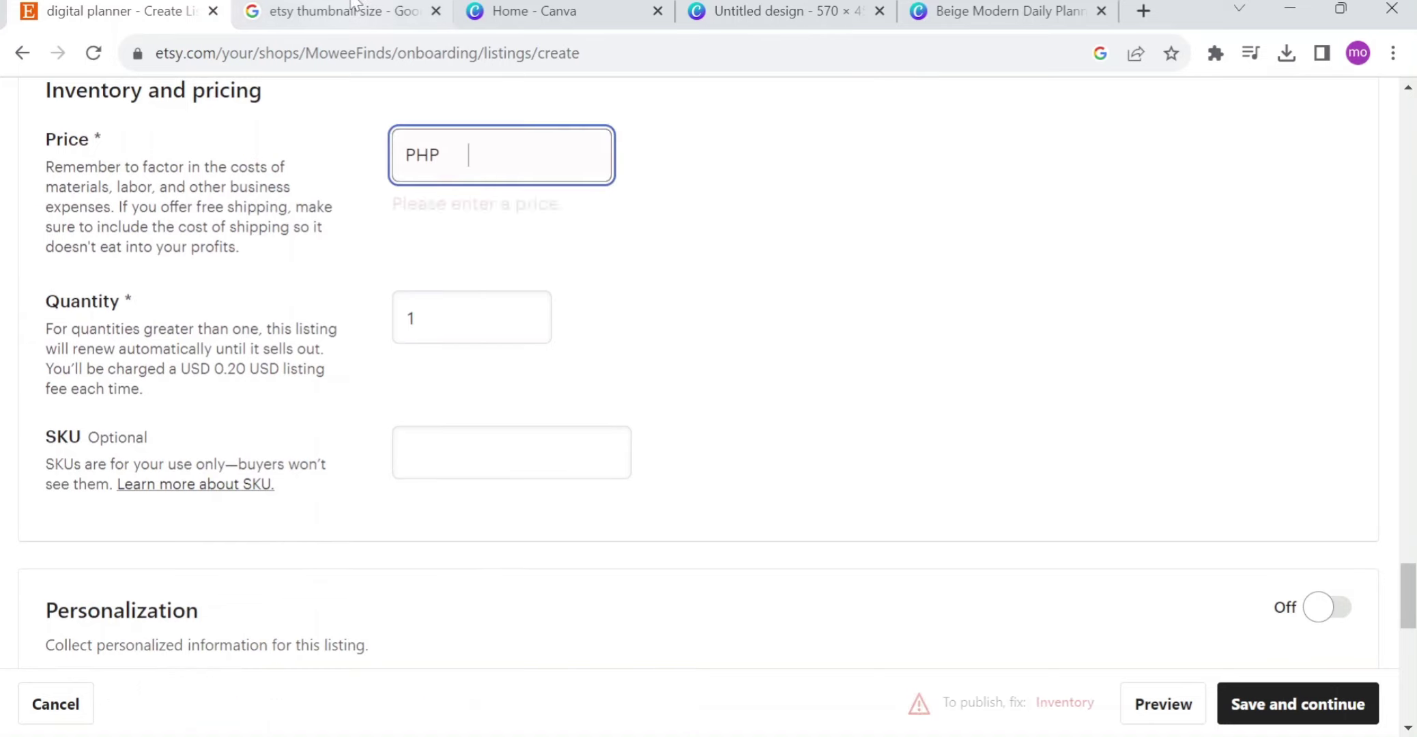
left_click(743, 267)
left_click(484, 176)
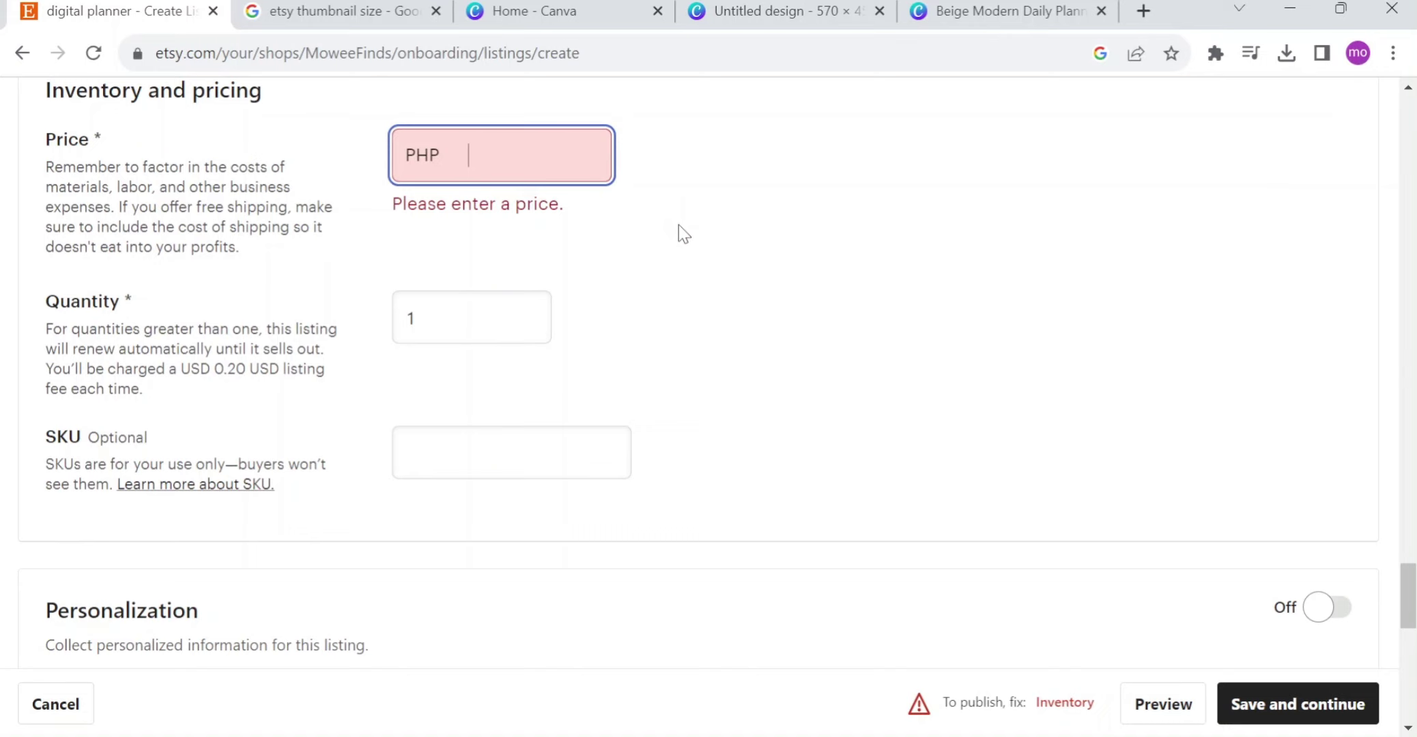
type("12")
left_click(688, 258)
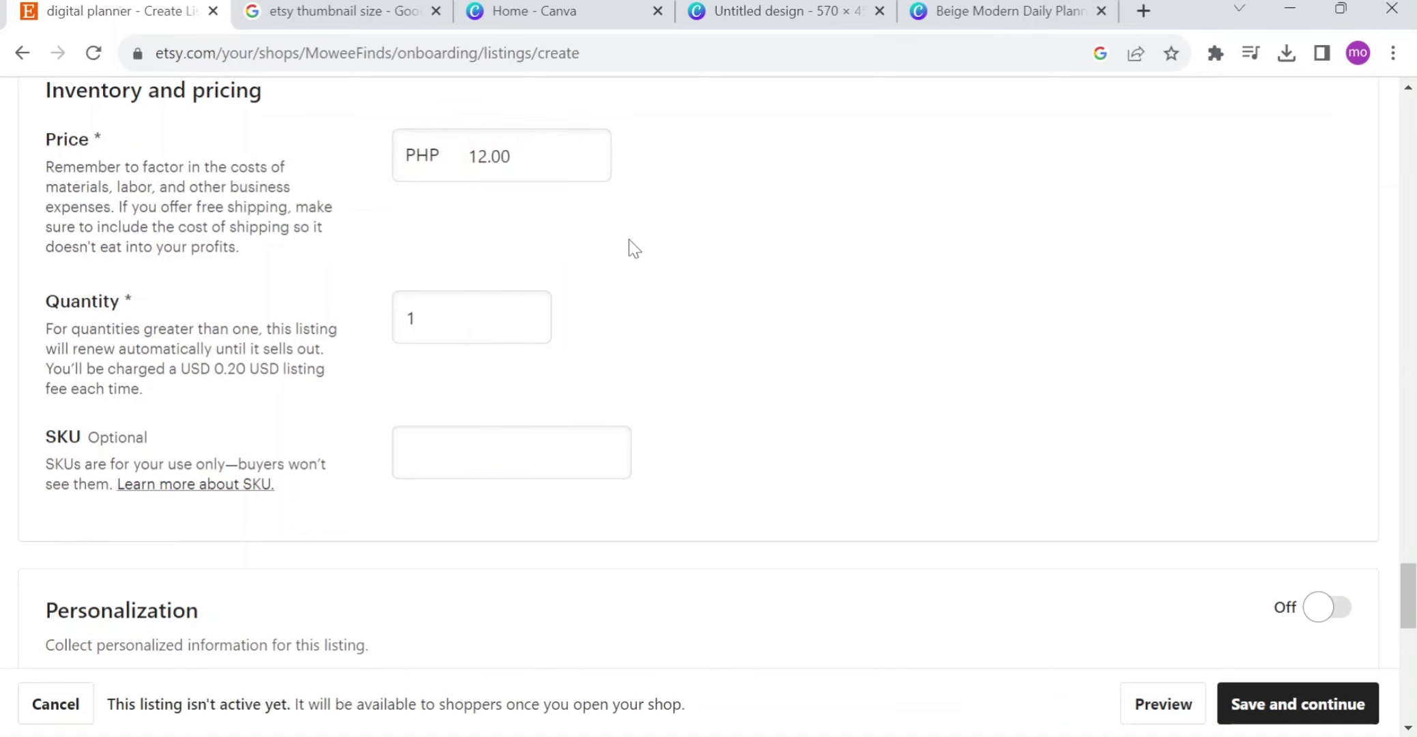
double_click(453, 323)
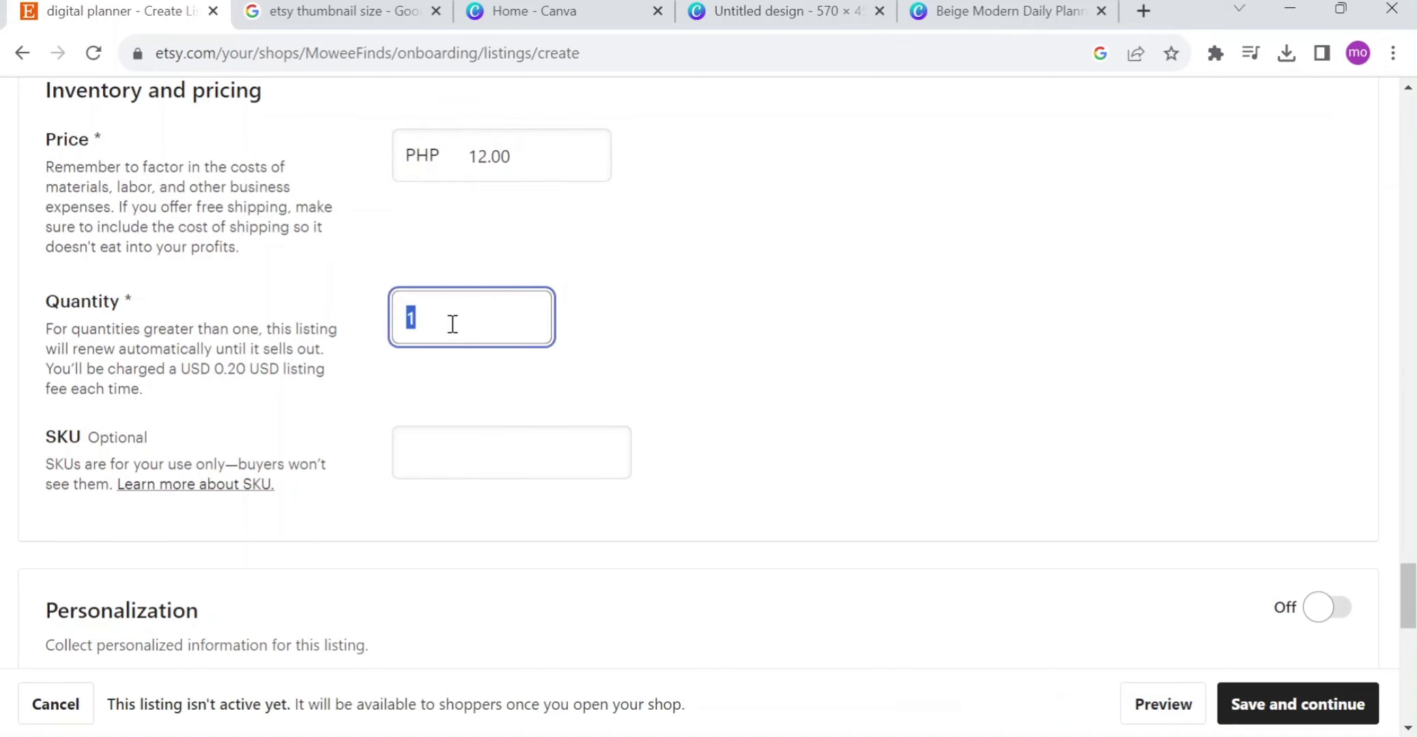
scroll(591, 399, "down", 5)
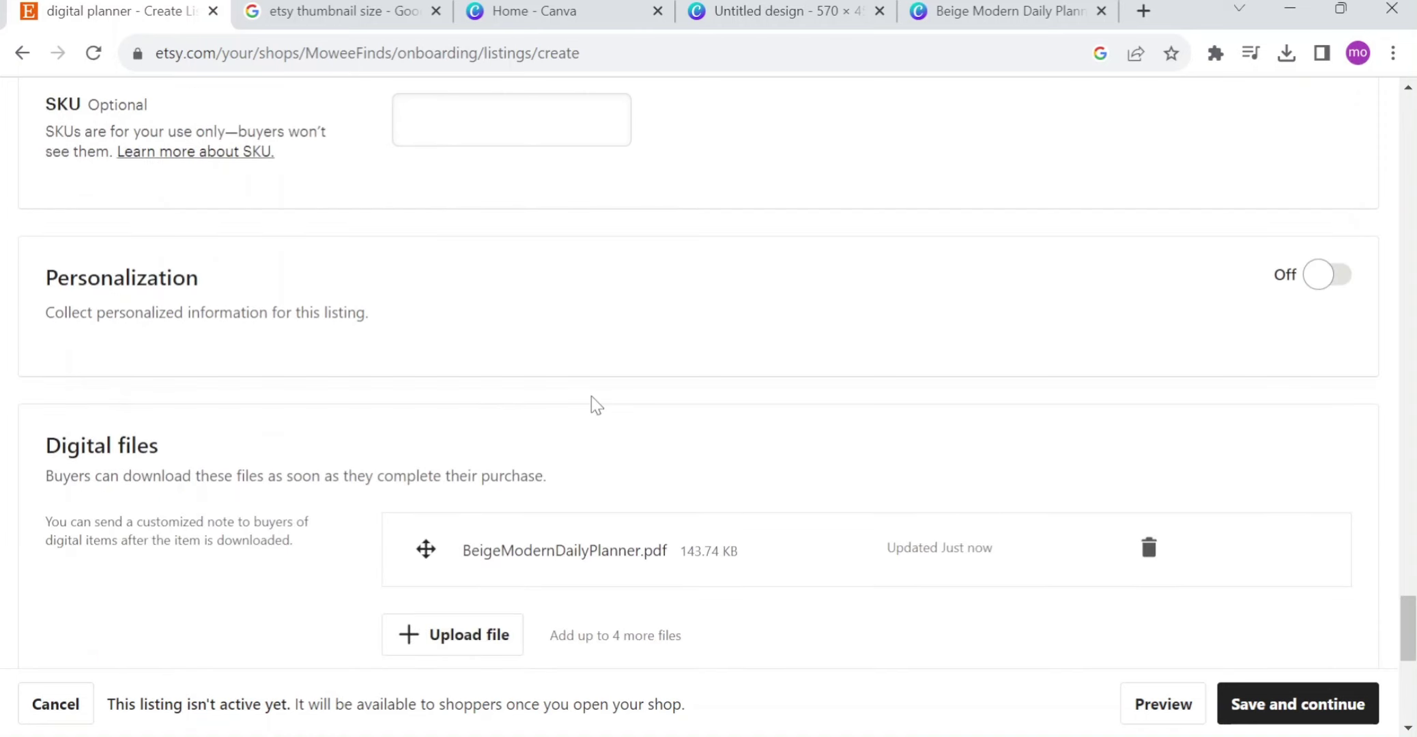
scroll(643, 397, "down", 3)
scroll(386, 378, "down", 2)
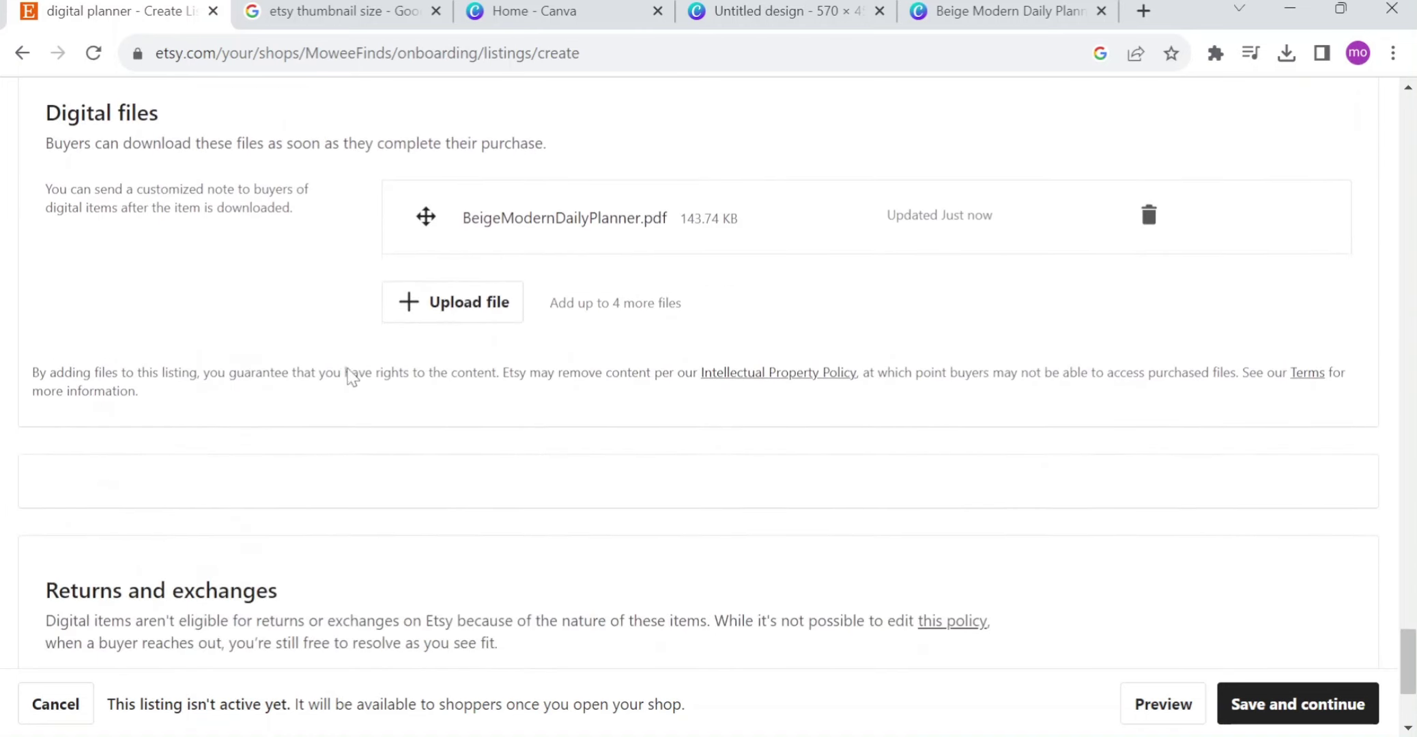
scroll(348, 373, "up", 4)
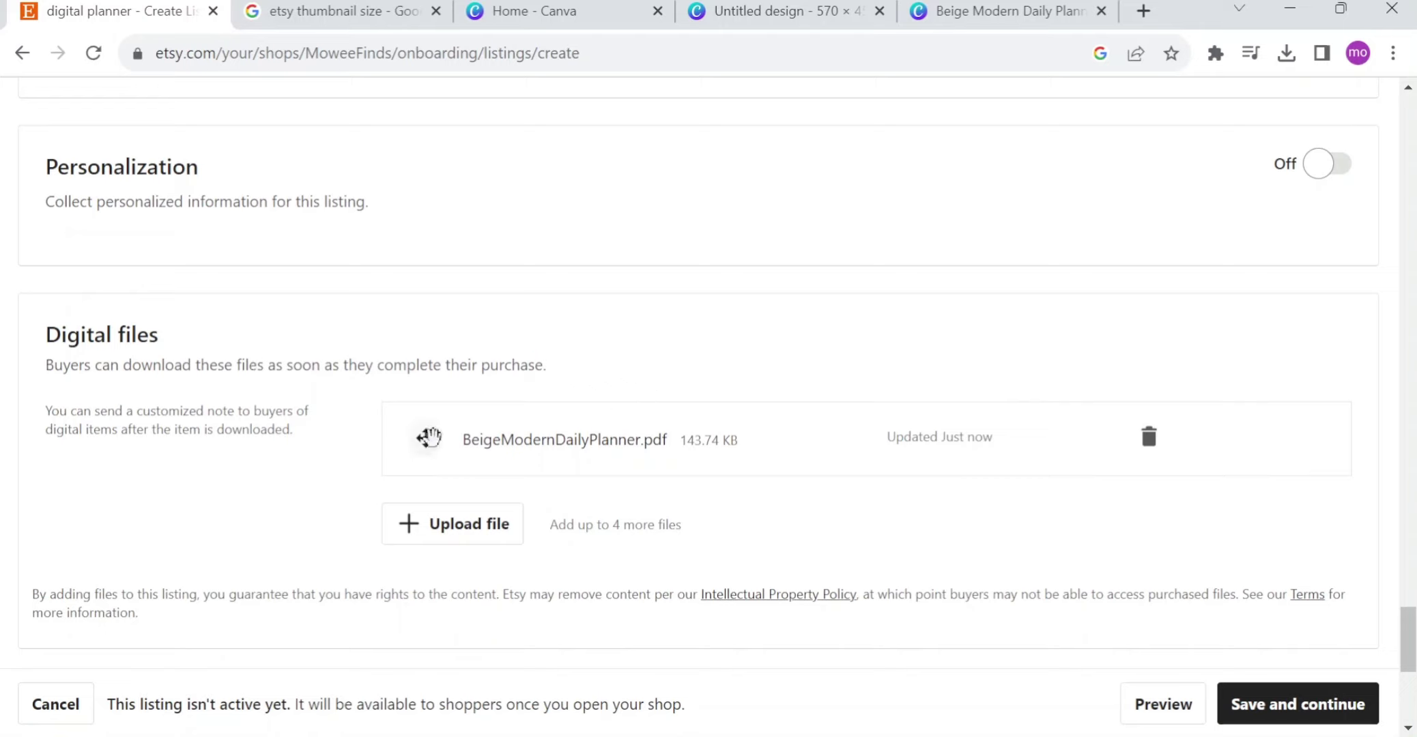
scroll(678, 563, "down", 3)
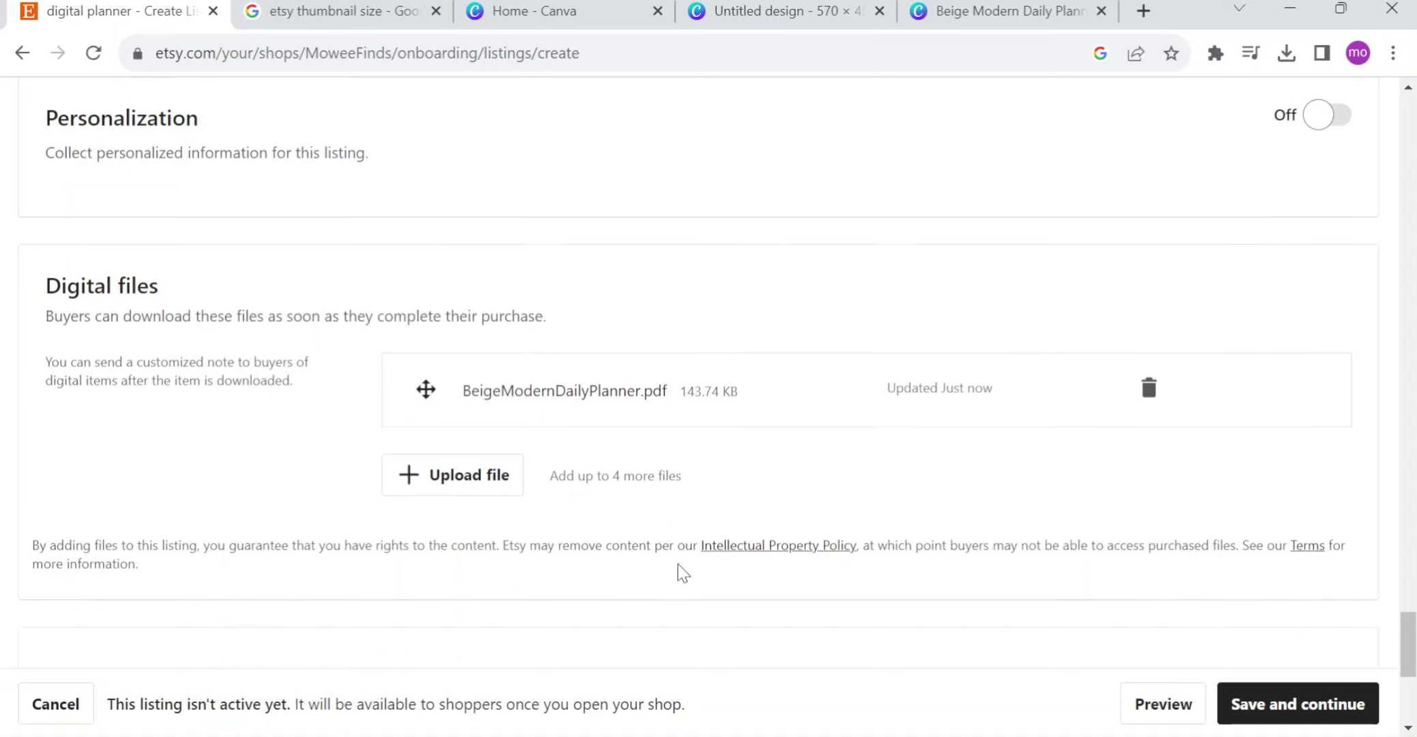
Step: Scroll down the Etsy listing form toward the Save and continue button
scroll(269, 512, "down", 3)
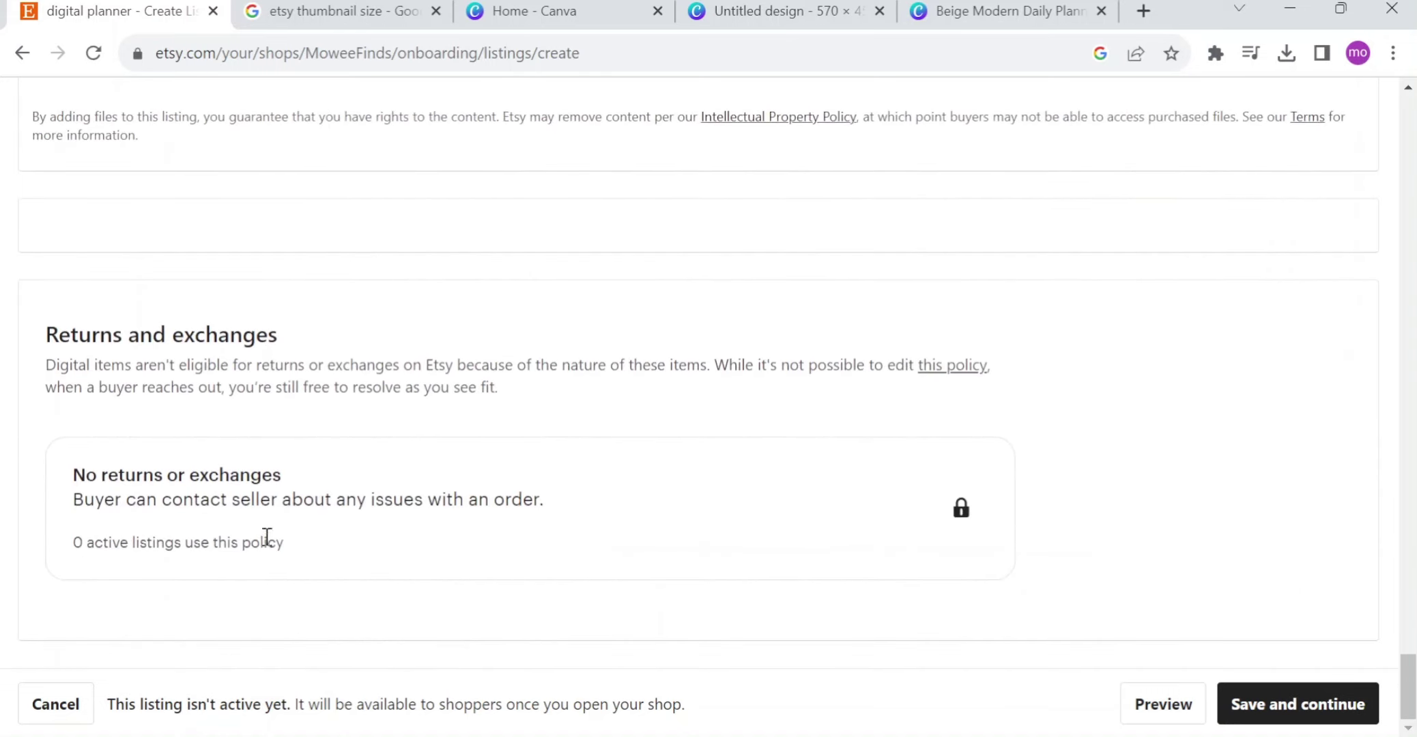